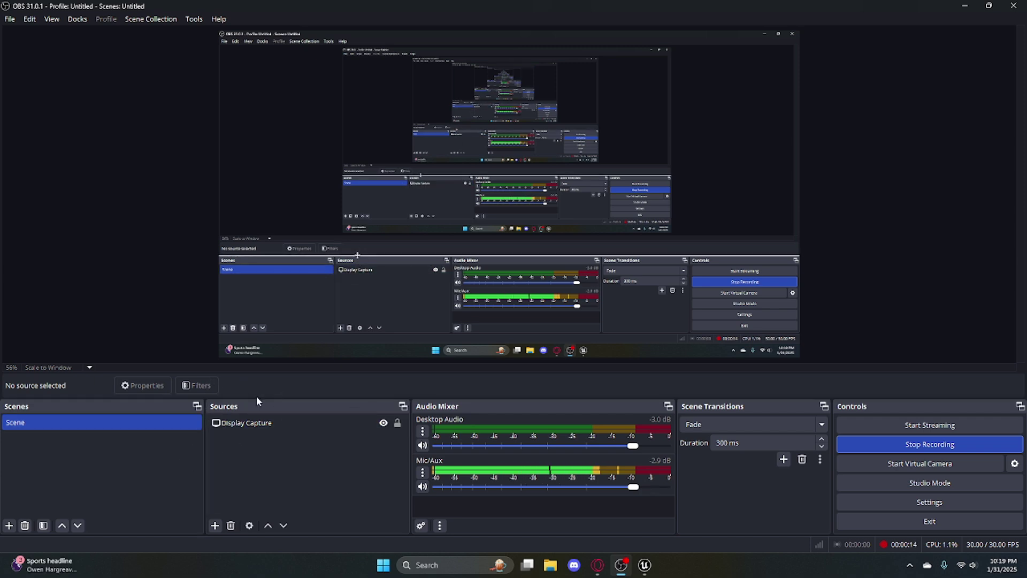
- Check OBS's Display Capture source, then bring up the Unreal Engine window's taskbar menu
click(228, 427)
click(306, 474)
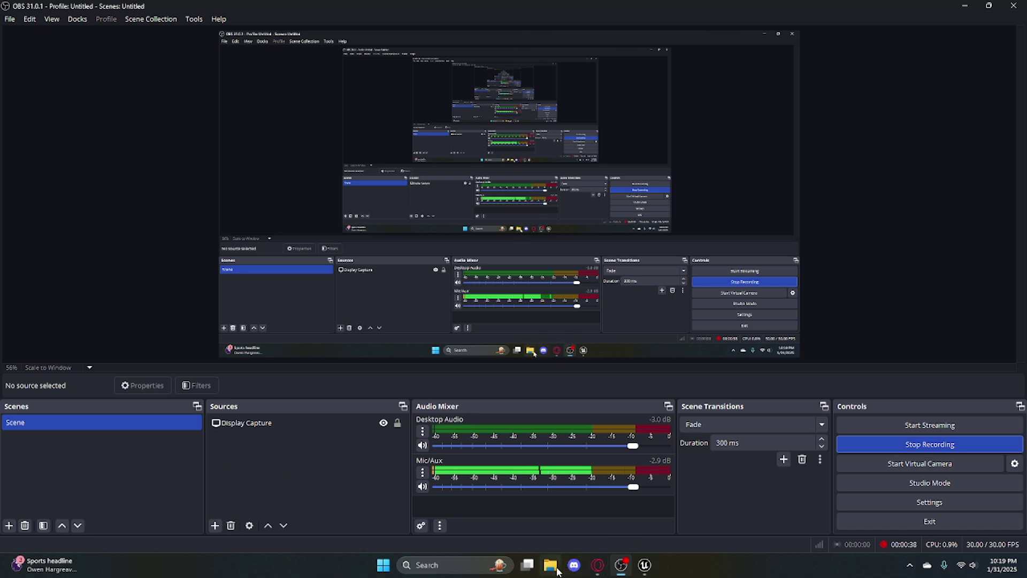
mouse_move(598, 565)
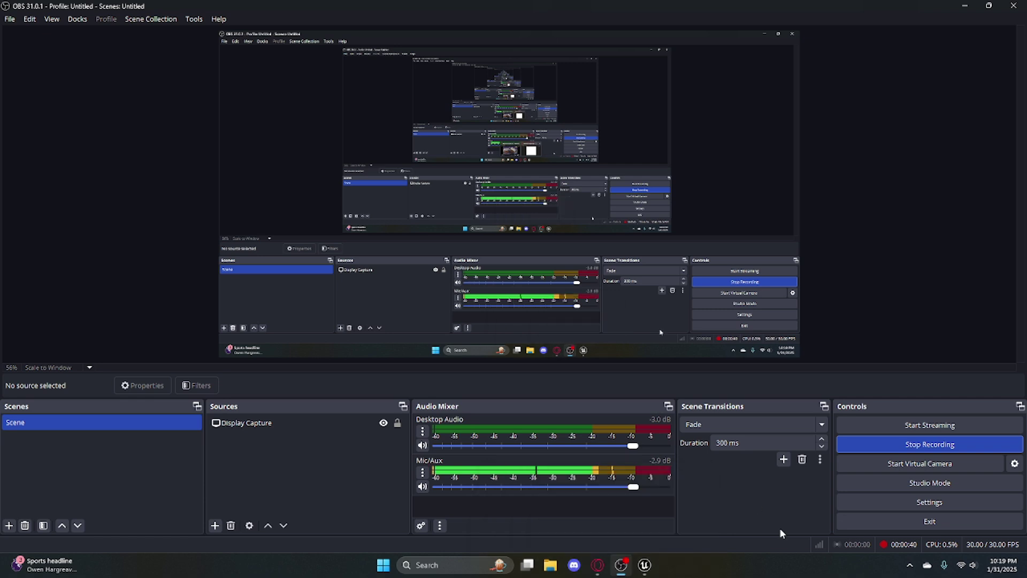
right_click(644, 564)
- Close the Unreal Engine window and bring the Google Drive zip preview to the front
click(675, 535)
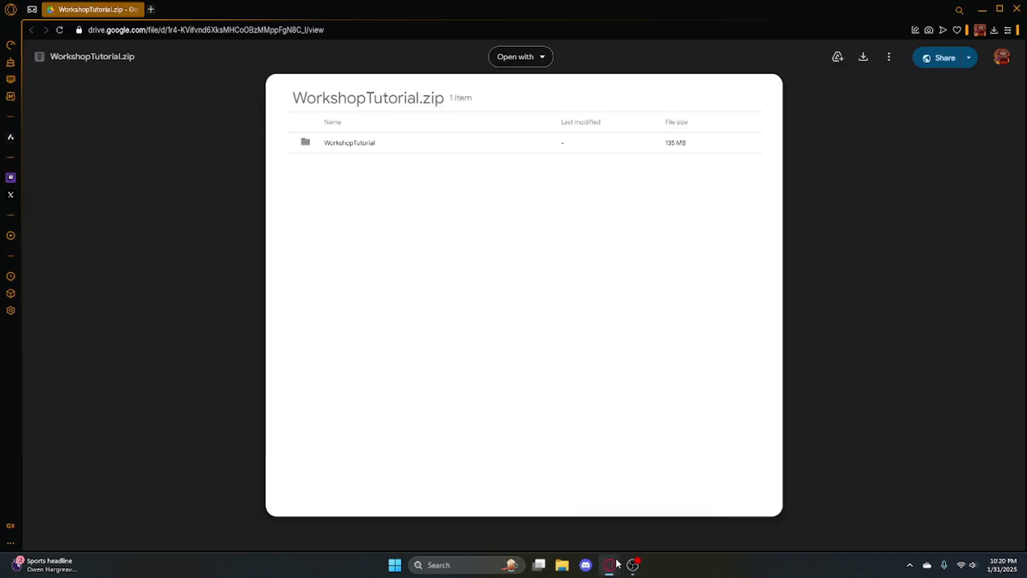
click(633, 565)
mouse_move(611, 566)
click(668, 514)
mouse_move(646, 569)
- Browse the folders inside WorkshopTutorial.zip, then return to the zip's top level
drag(291, 100, 444, 102)
click(445, 101)
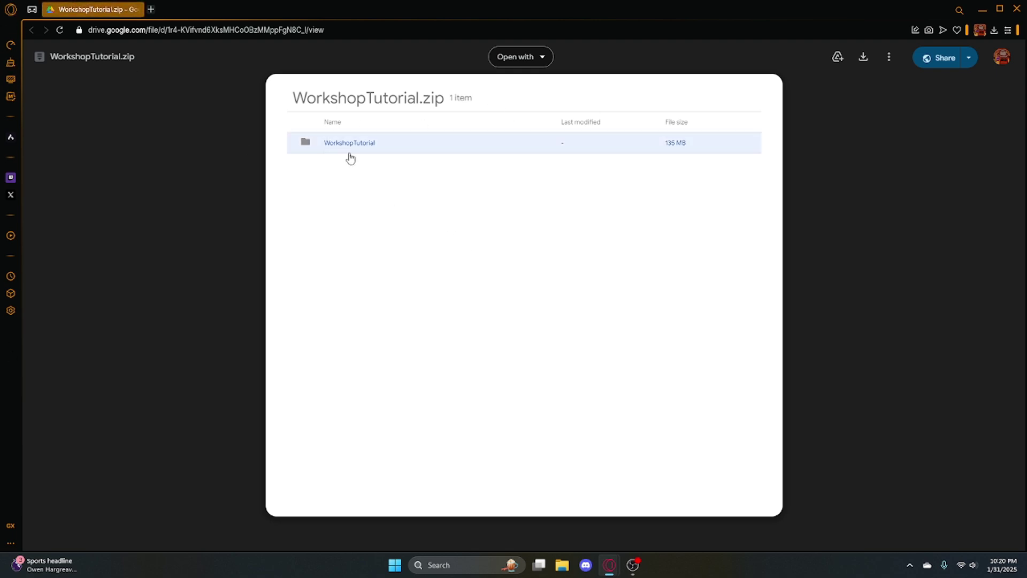
drag(294, 101, 465, 101)
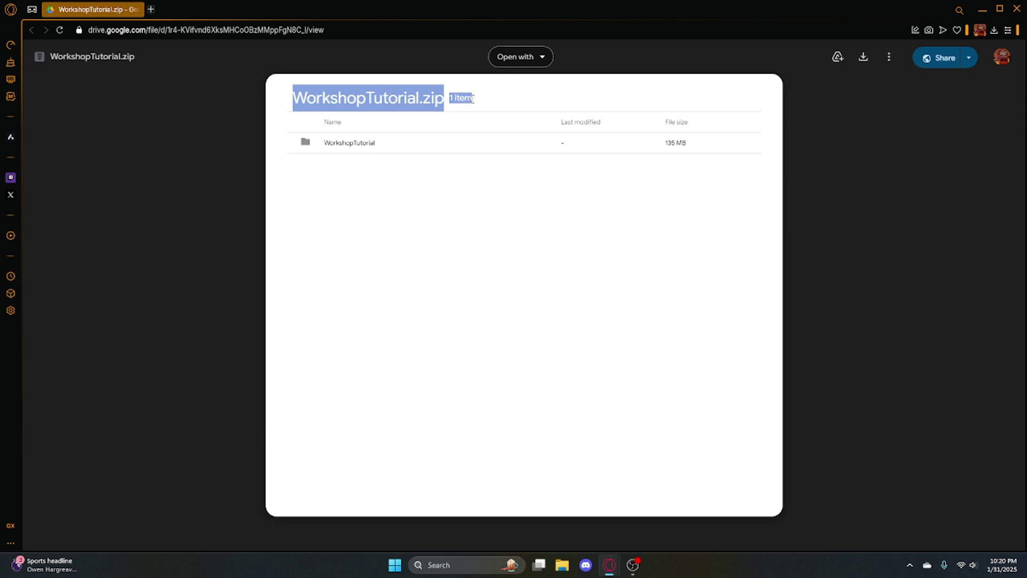
click(450, 126)
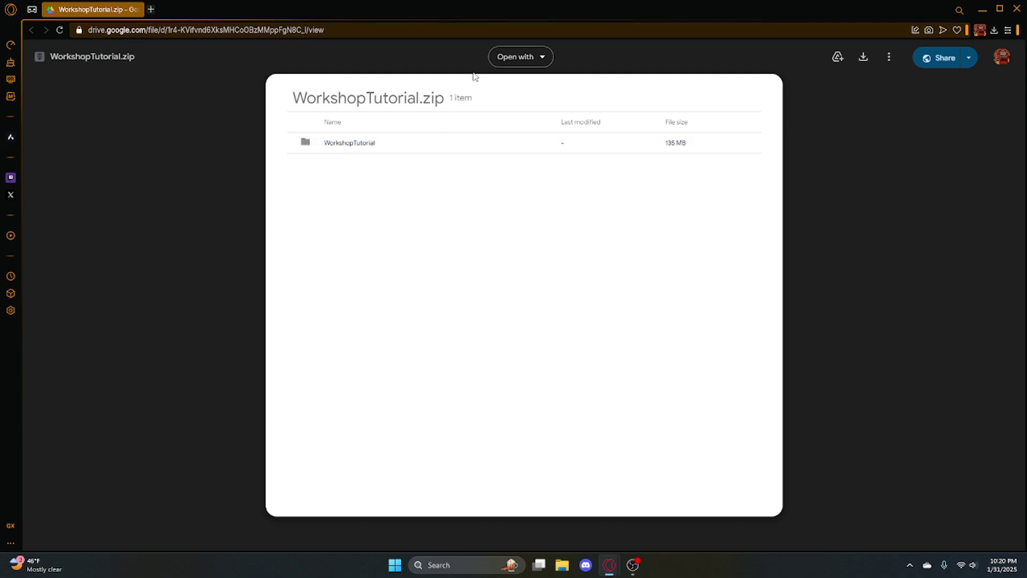
click(319, 142)
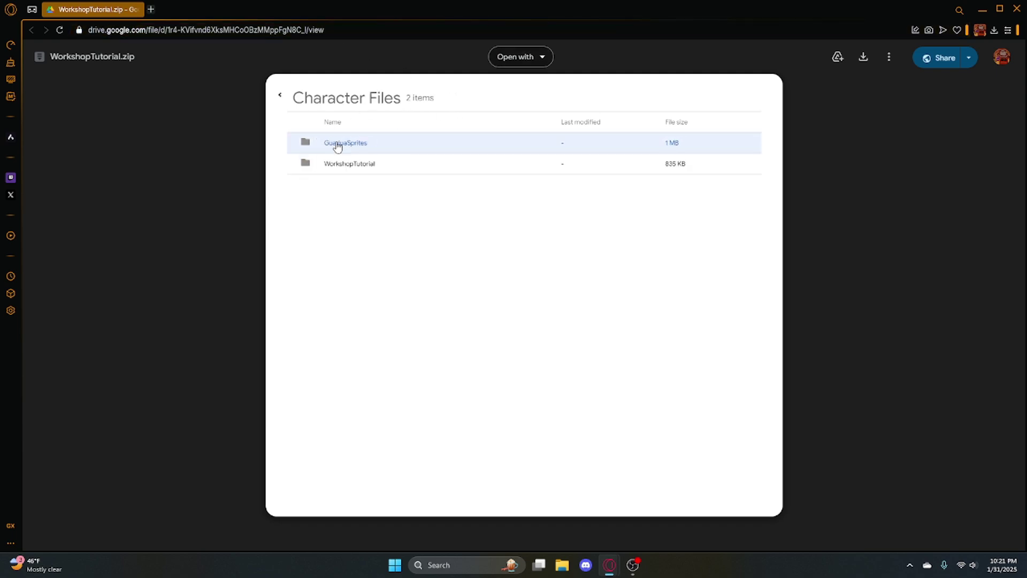
click(280, 95)
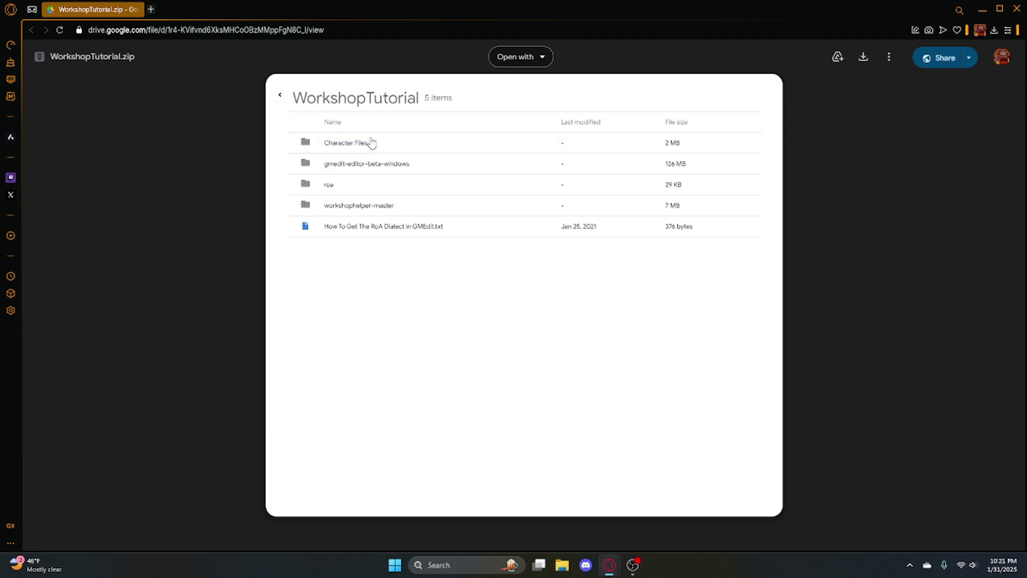
click(280, 95)
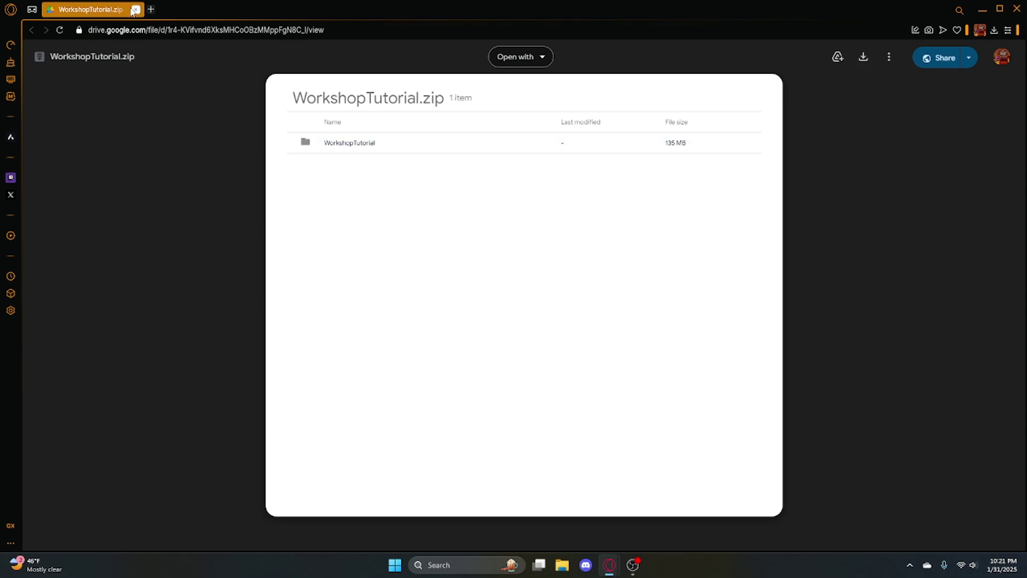
- Open Downloads\WorkshopTutorial and compress the WorkshopTutorial folder into a ZIP file
click(563, 566)
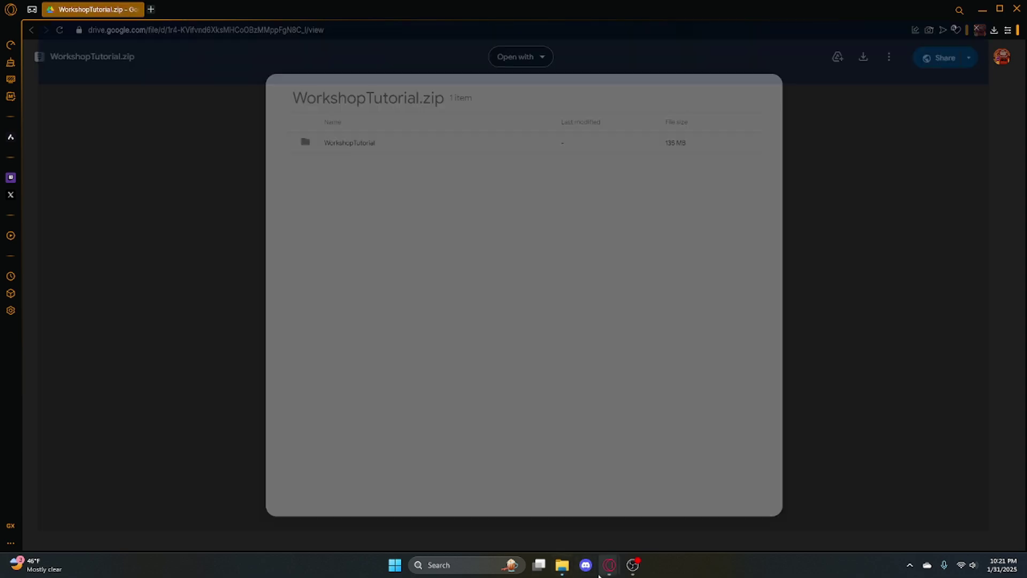
double_click(309, 111)
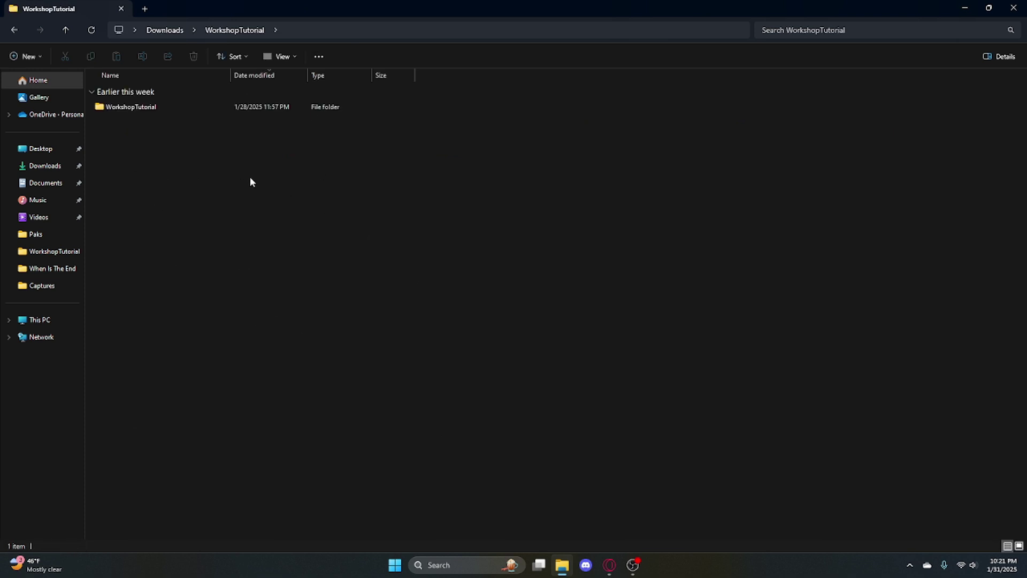
right_click(288, 213)
click(319, 150)
right_click(254, 156)
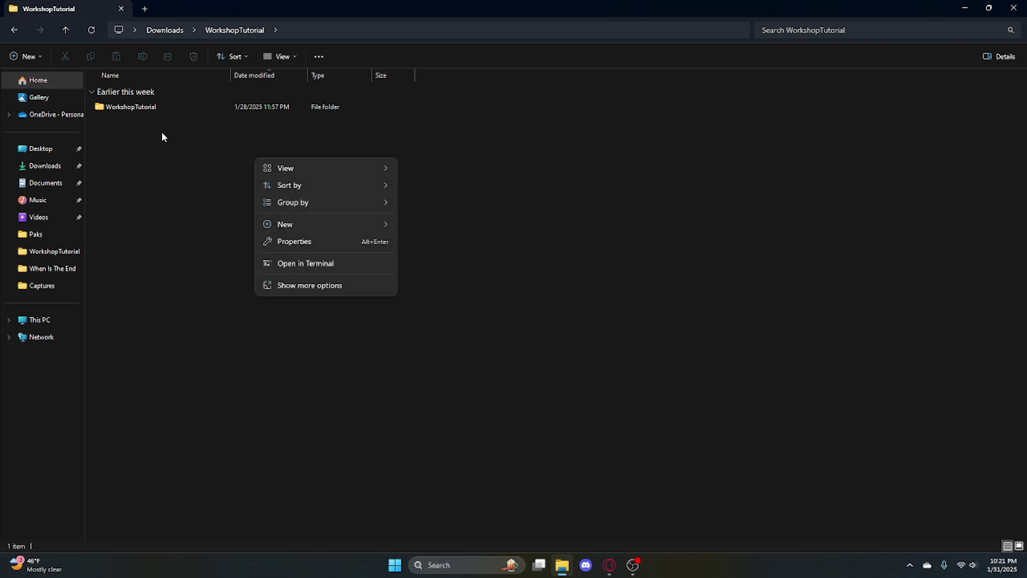
click(128, 109)
right_click(128, 110)
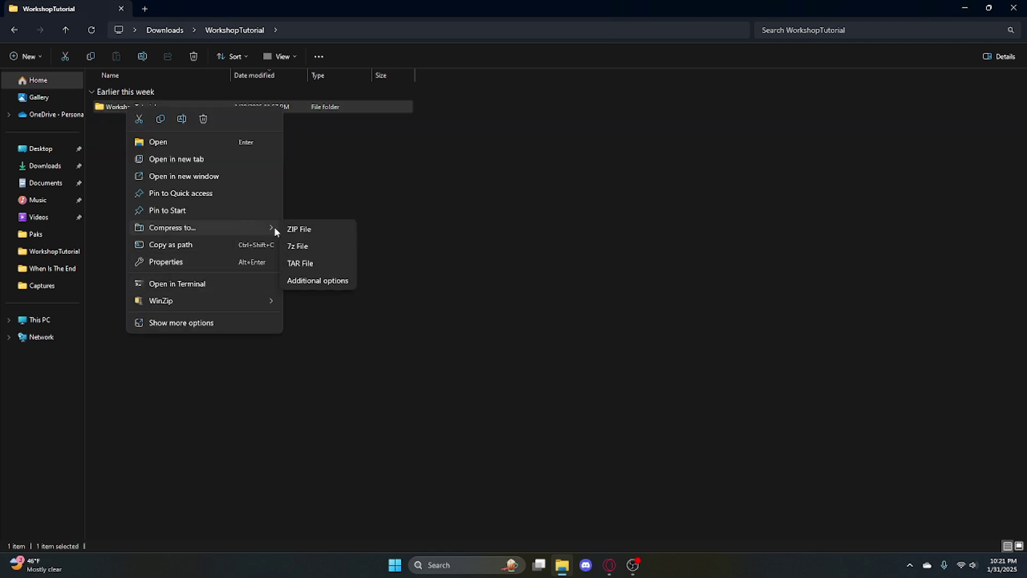
click(298, 229)
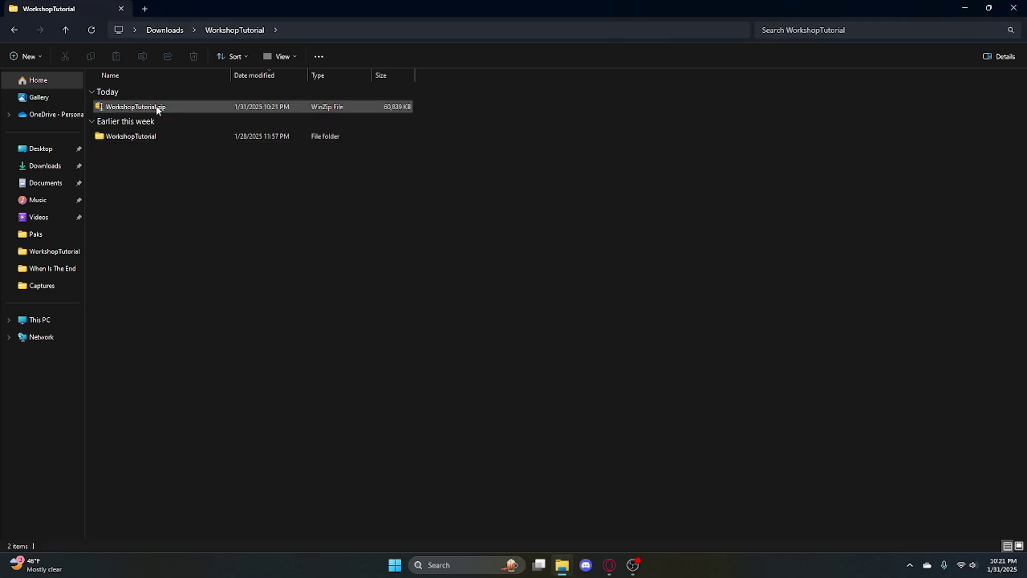
- Select the new 60,839 KB WorkshopTutorial.zip and bring up its options menu
click(160, 107)
right_click(173, 107)
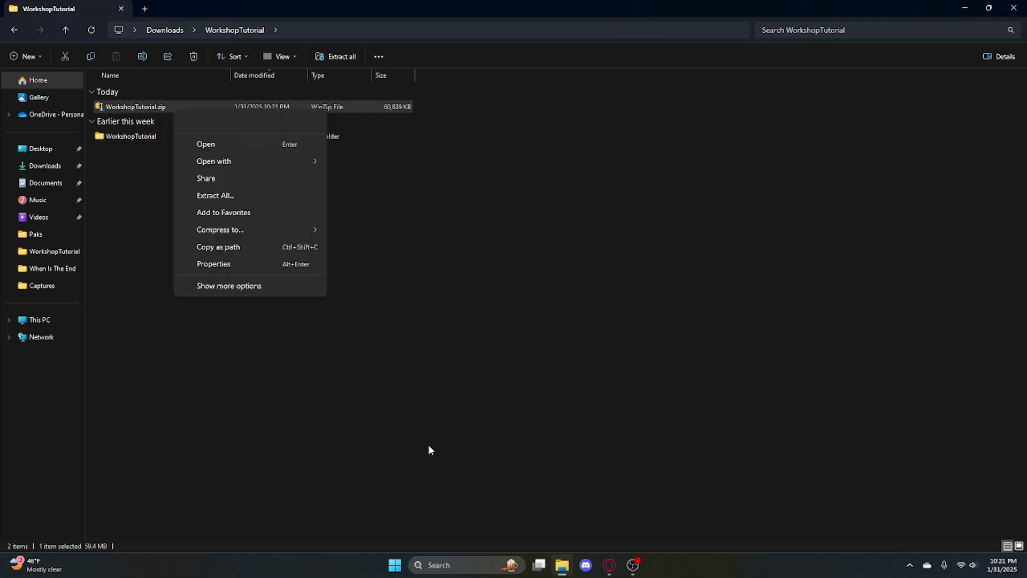
click(403, 351)
click(231, 109)
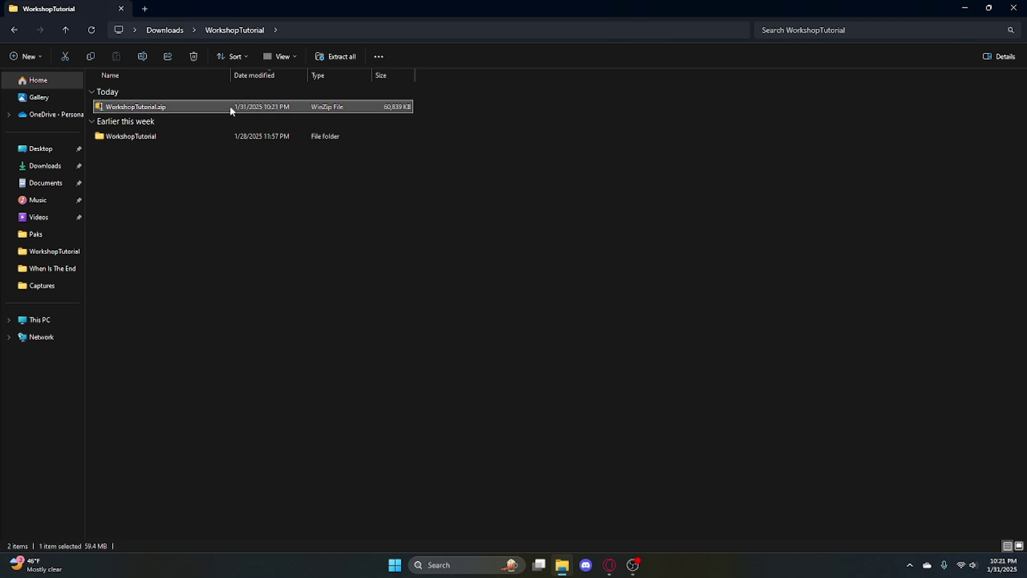
right_click(231, 110)
click(136, 107)
right_click(136, 108)
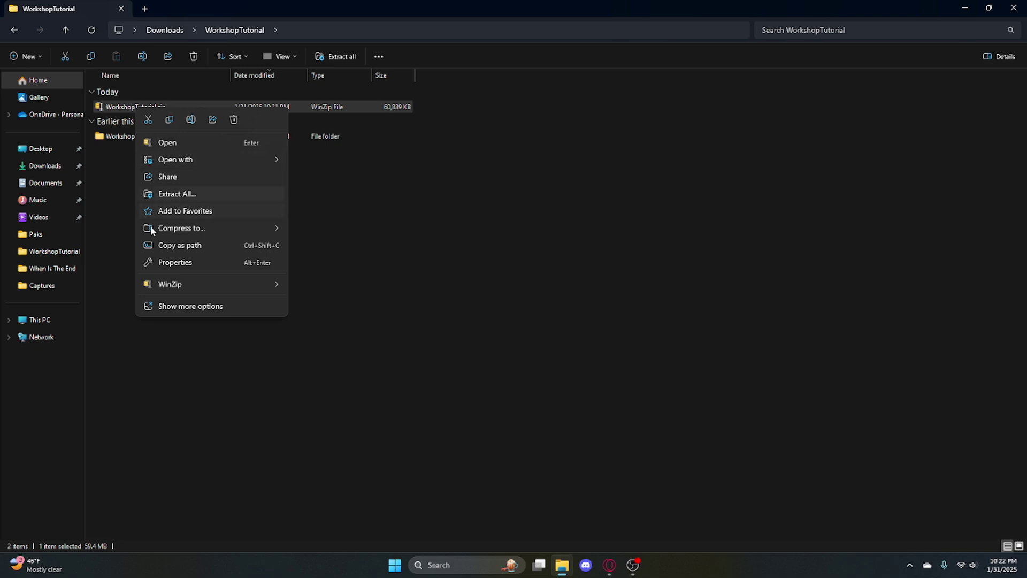
- Start extracting all files from the zip to the suggested folder, then cancel the extraction
click(179, 194)
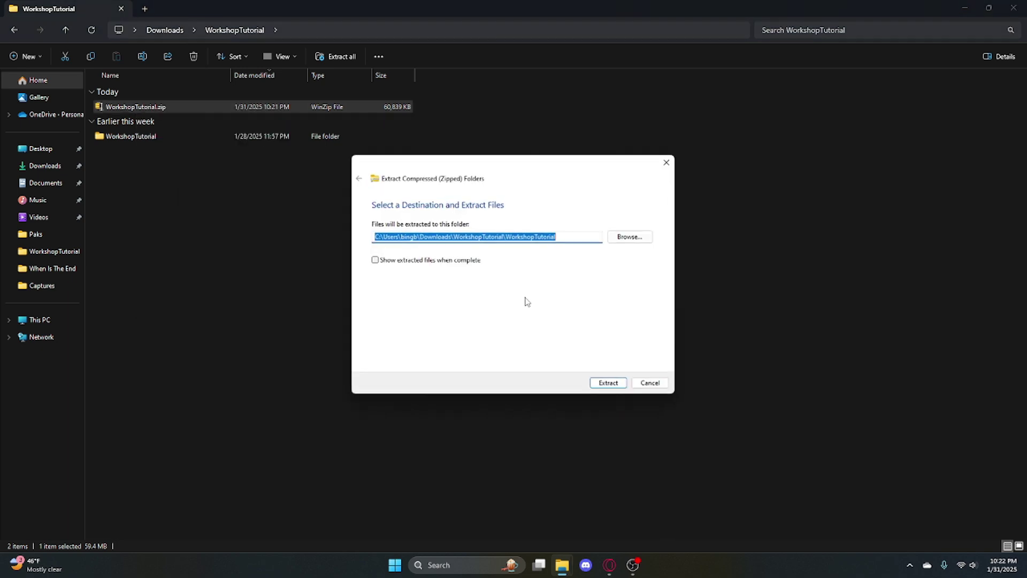
click(616, 386)
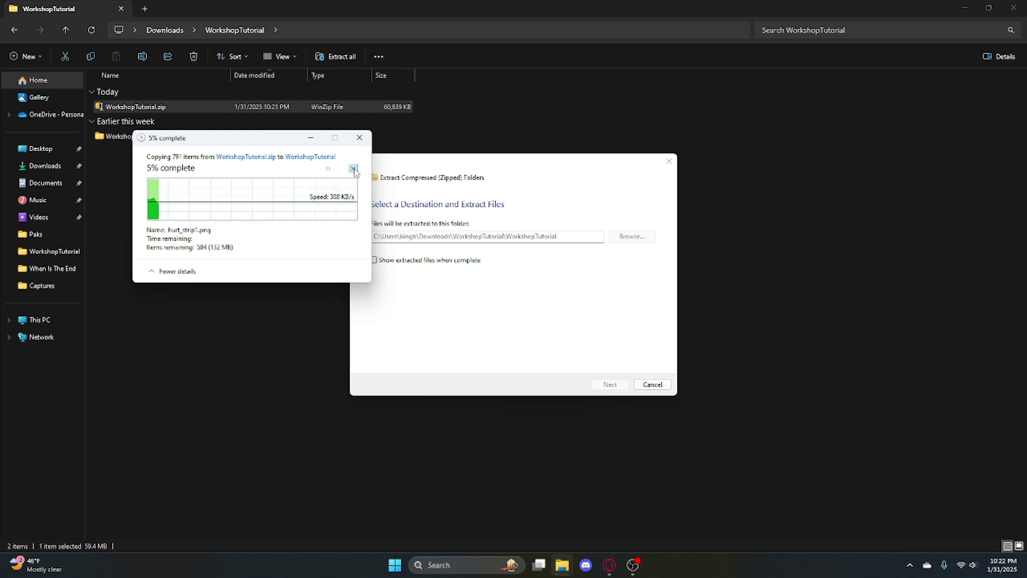
click(352, 168)
- Delete WorkshopTutorial.zip and open the WorkshopTutorial folder, selecting its five items
click(175, 168)
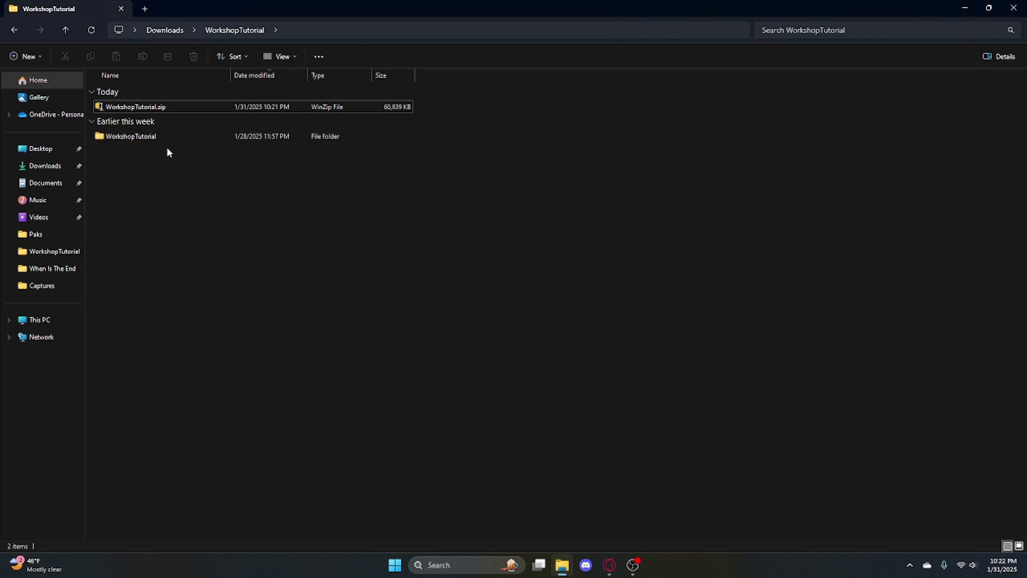
drag(167, 148, 163, 107)
key(Delete)
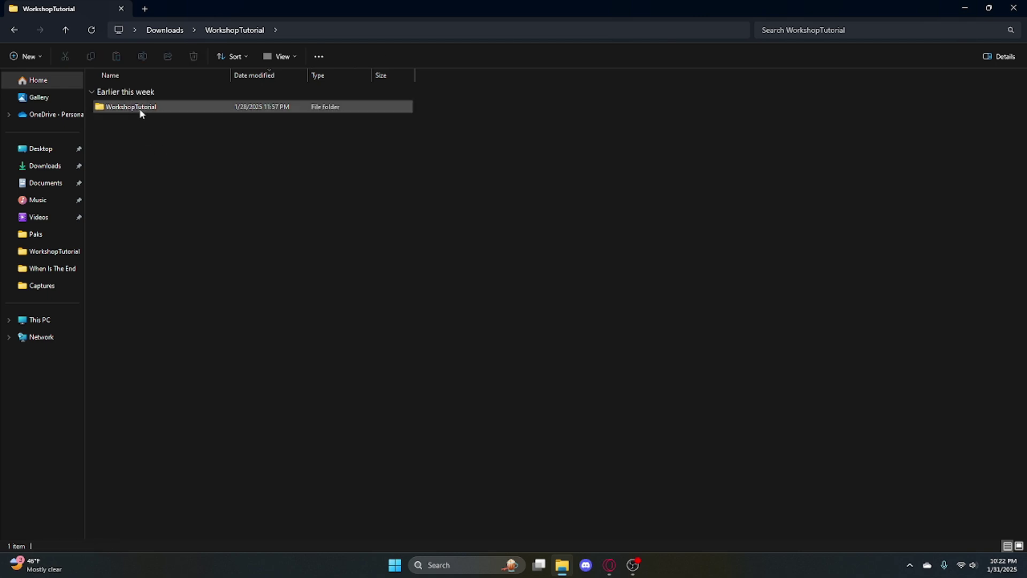
double_click(138, 108)
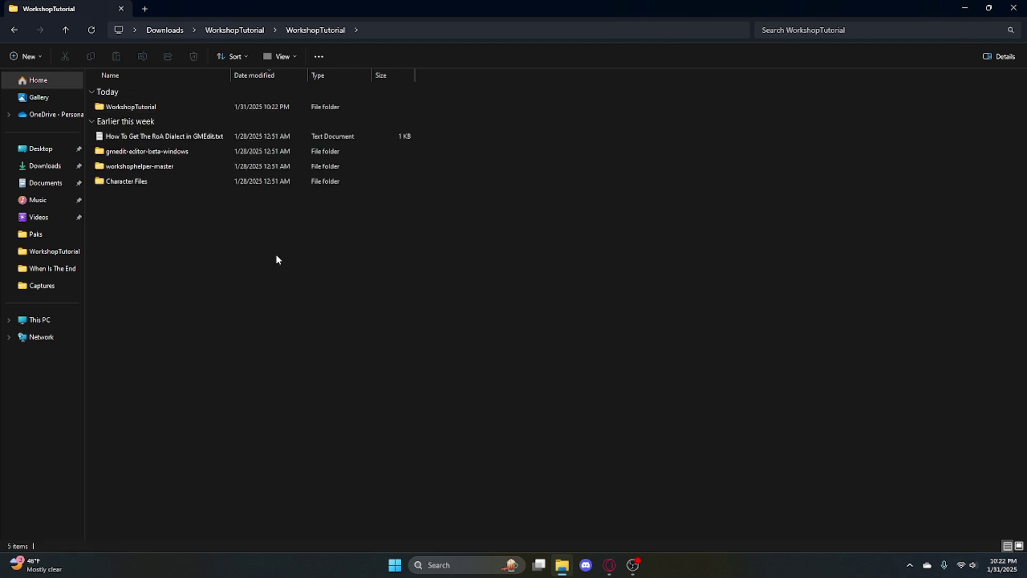
drag(276, 254, 306, 338)
- Check Character Files and the roa folder (api.gml, config.json, default.gml) in the Drive preview
mouse_move(610, 565)
click(672, 510)
double_click(368, 143)
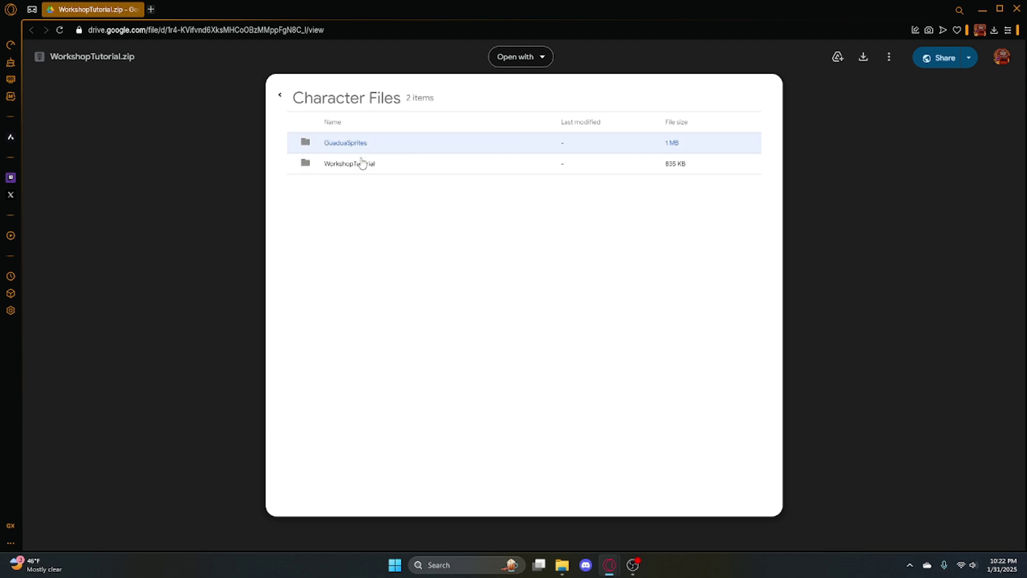
click(278, 94)
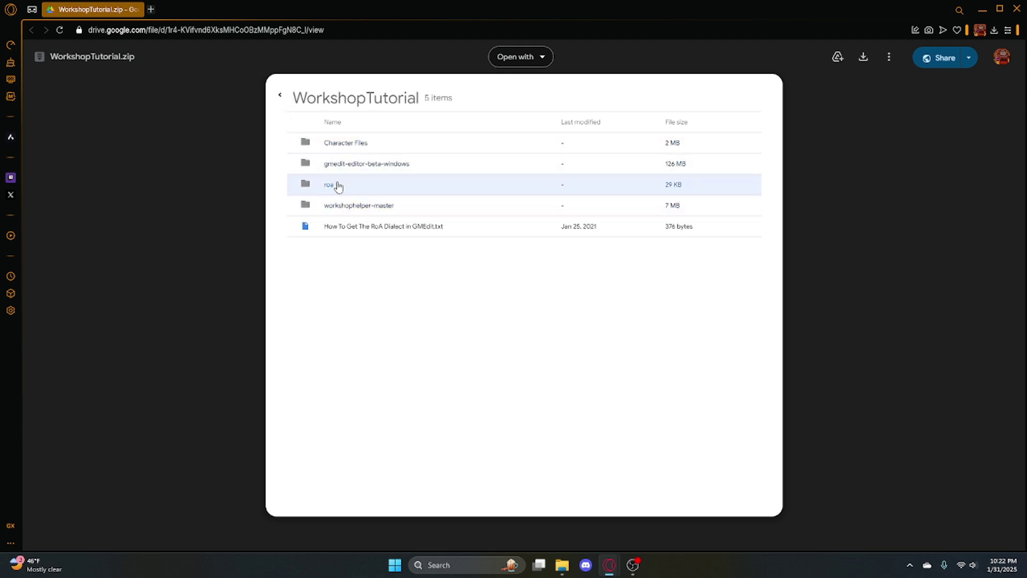
double_click(337, 186)
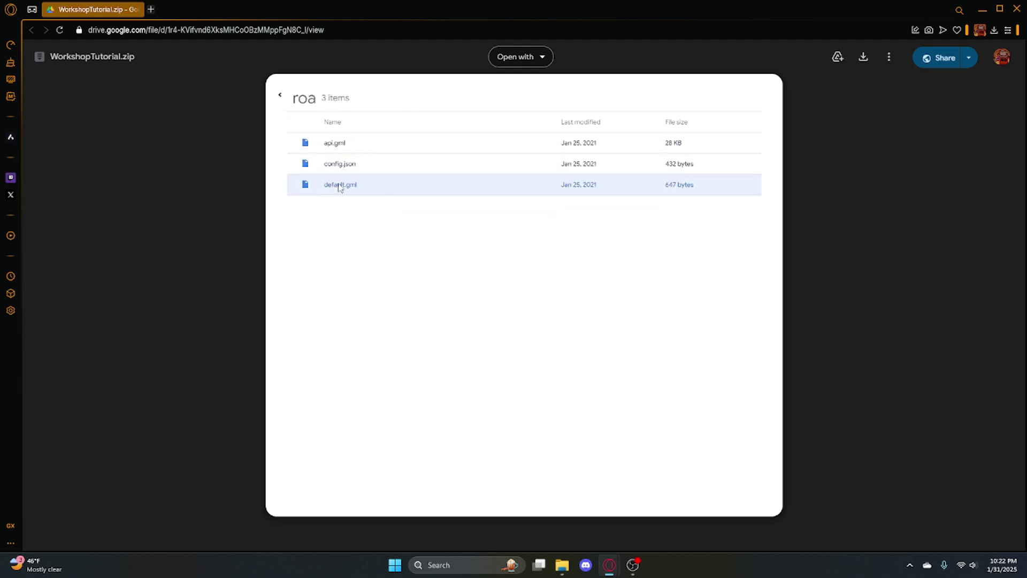
click(279, 95)
mouse_move(561, 561)
click(606, 527)
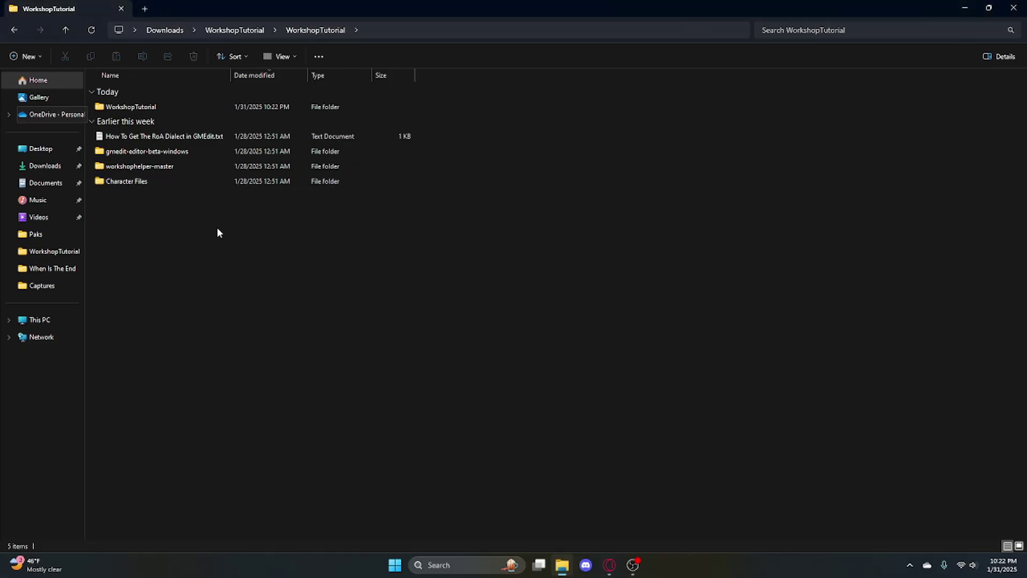
- Open 'How To Get The RoA Dialect in GMEdit.txt' in Notepad and close the lyrics.txt tab
click(191, 138)
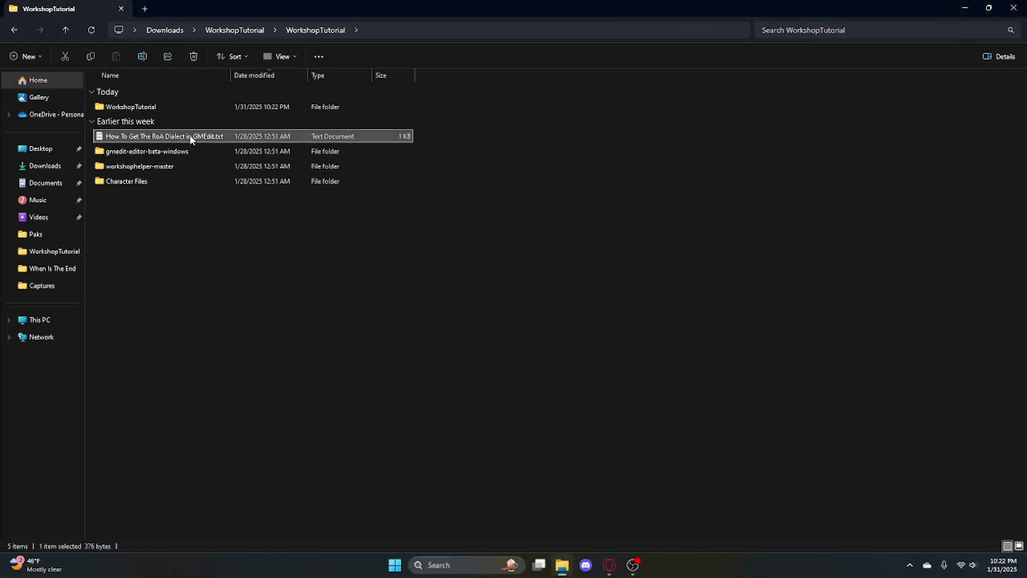
click(254, 204)
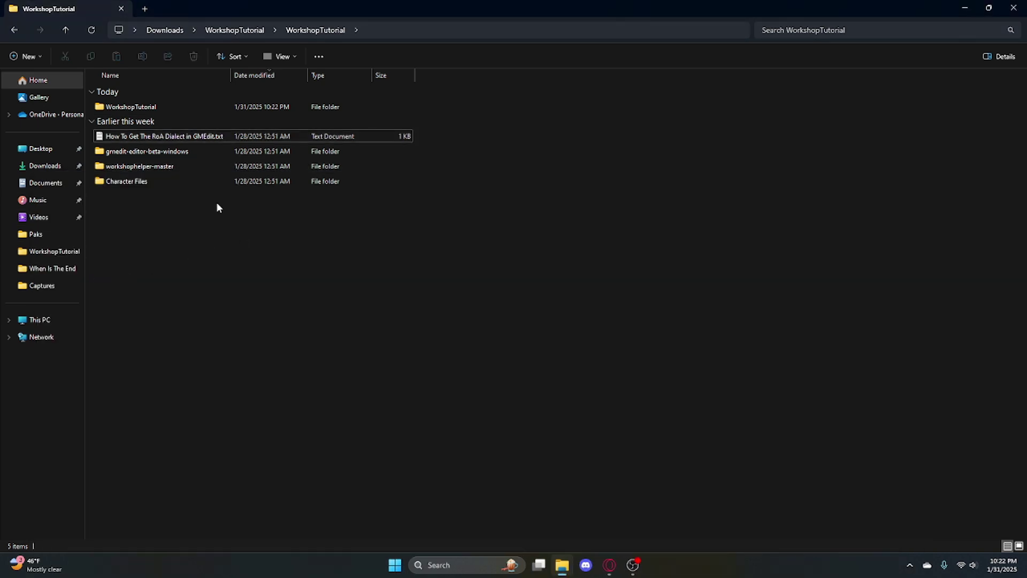
double_click(158, 136)
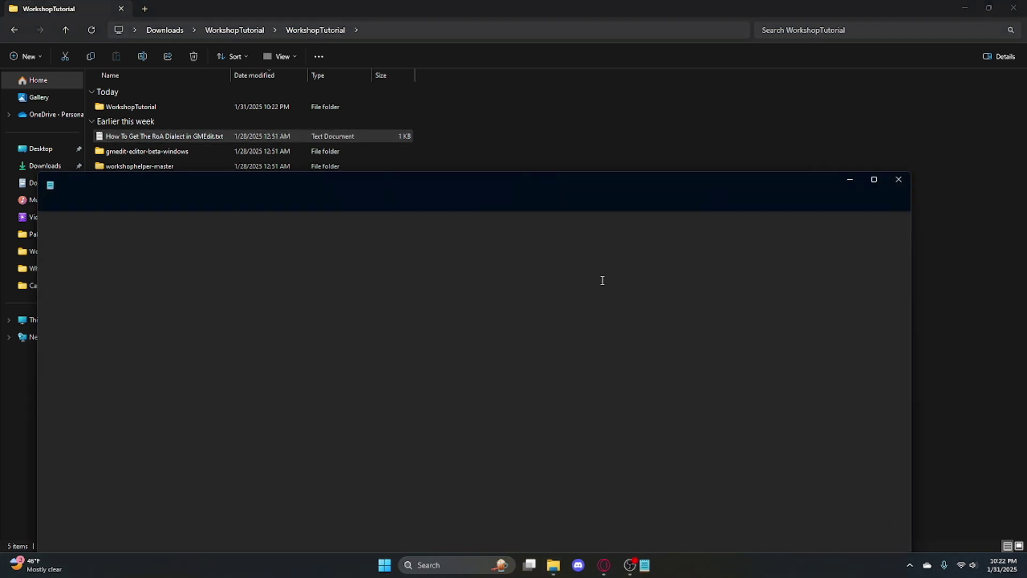
click(179, 185)
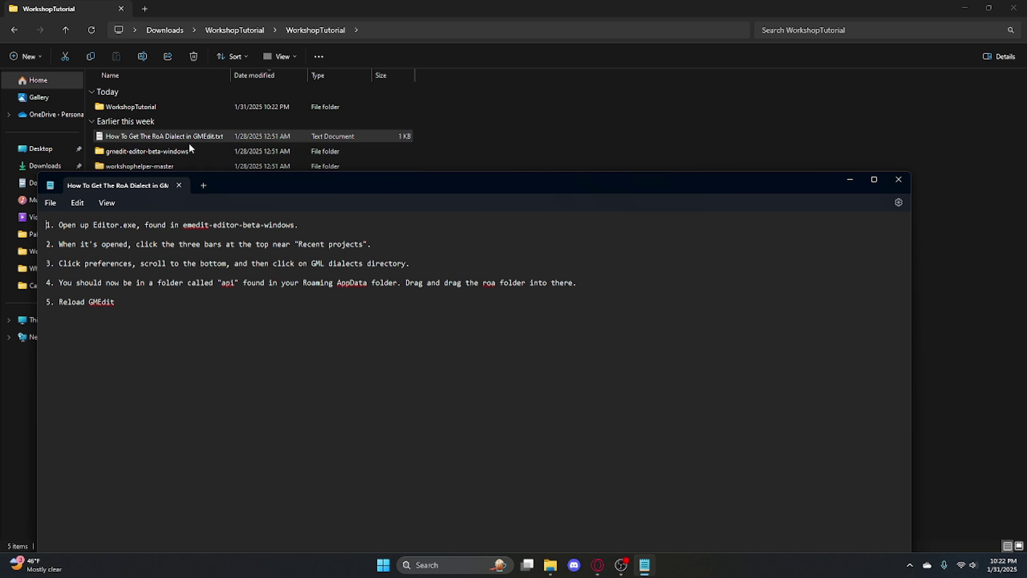
- Launch Editor.exe from gmedit-editor-beta-windows and move the Notepad instructions down to reveal GMEdit
double_click(161, 152)
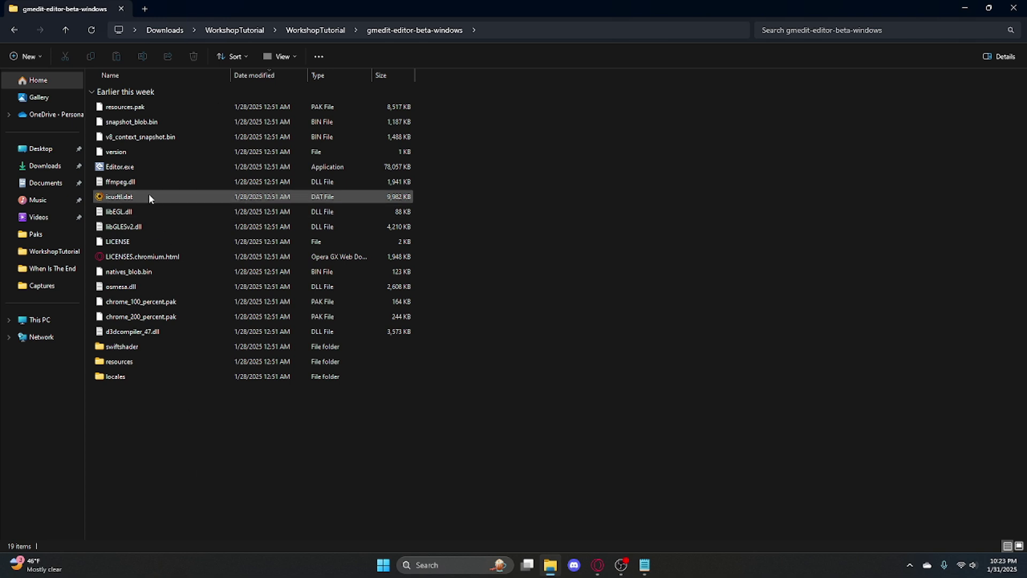
double_click(123, 168)
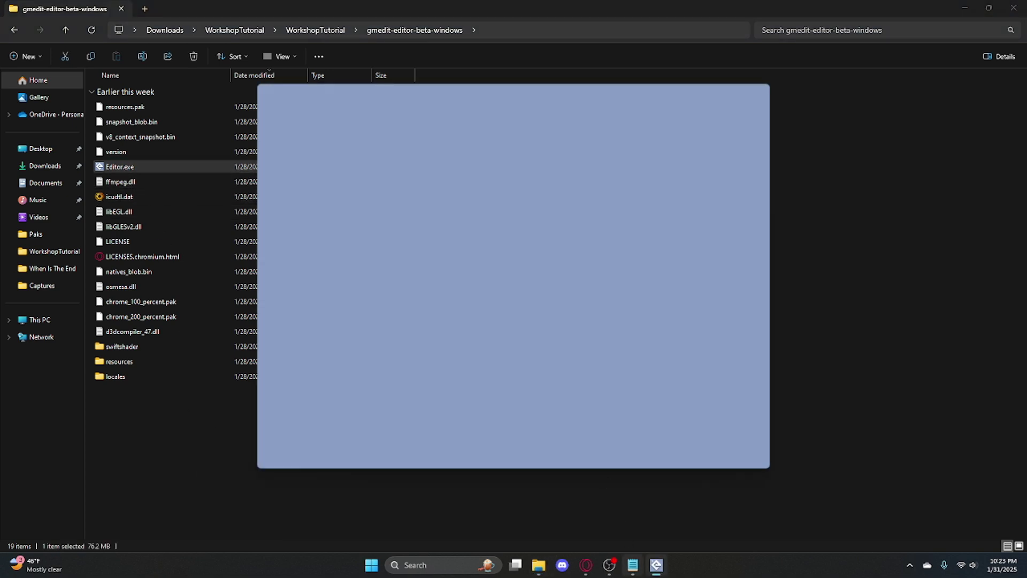
click(633, 565)
drag(237, 190, 254, 374)
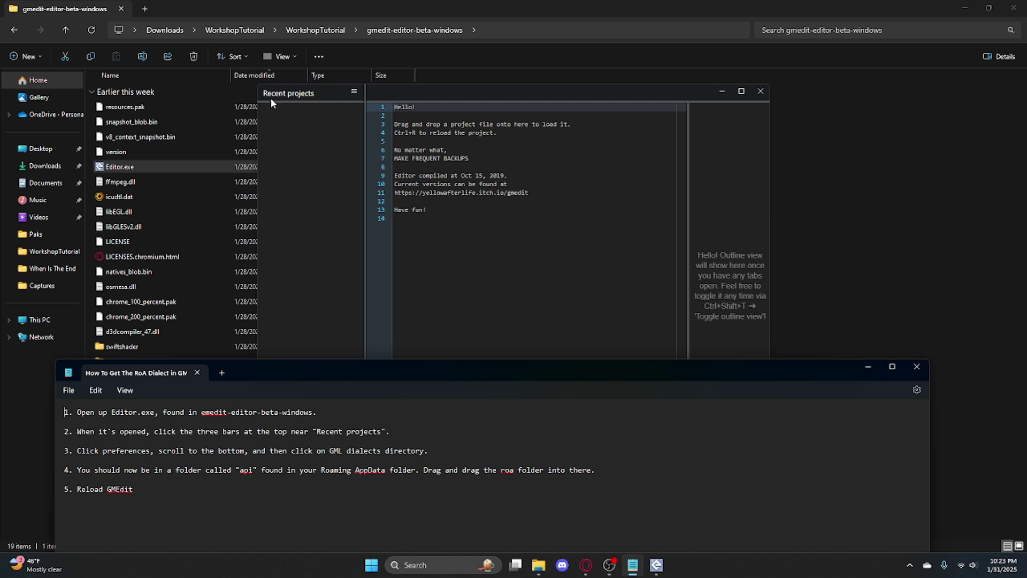
- Open GMEdit Preferences and follow the 'GML dialects directory' link to AppData\Roaming\AceGM\GMEdit\api
click(353, 93)
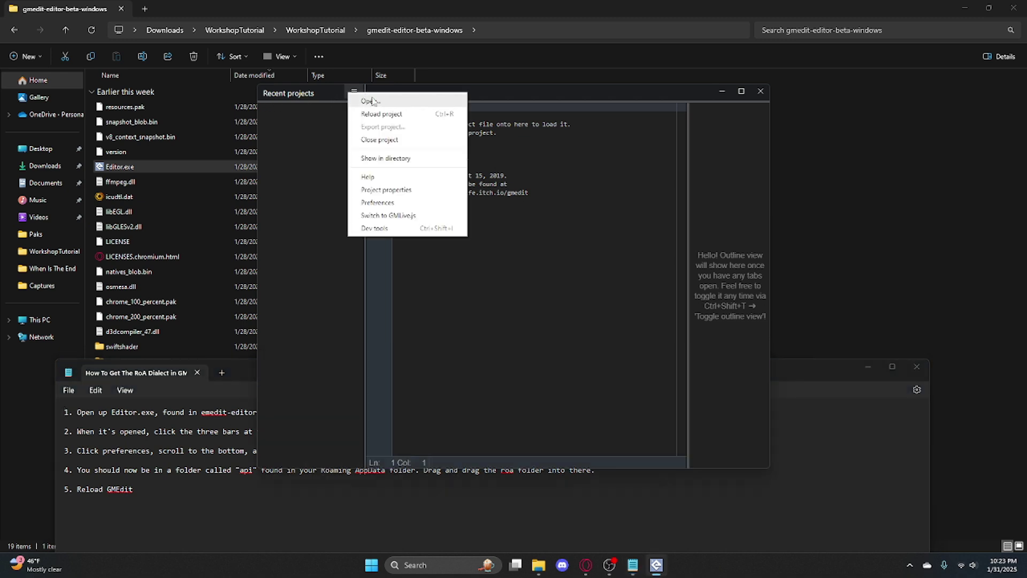
drag(468, 96, 479, 67)
click(353, 62)
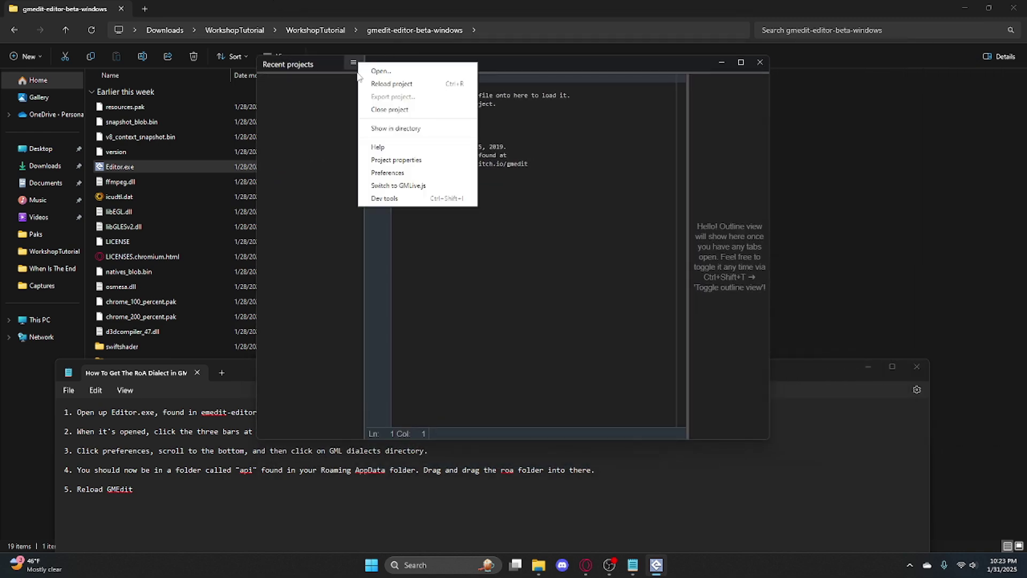
click(380, 173)
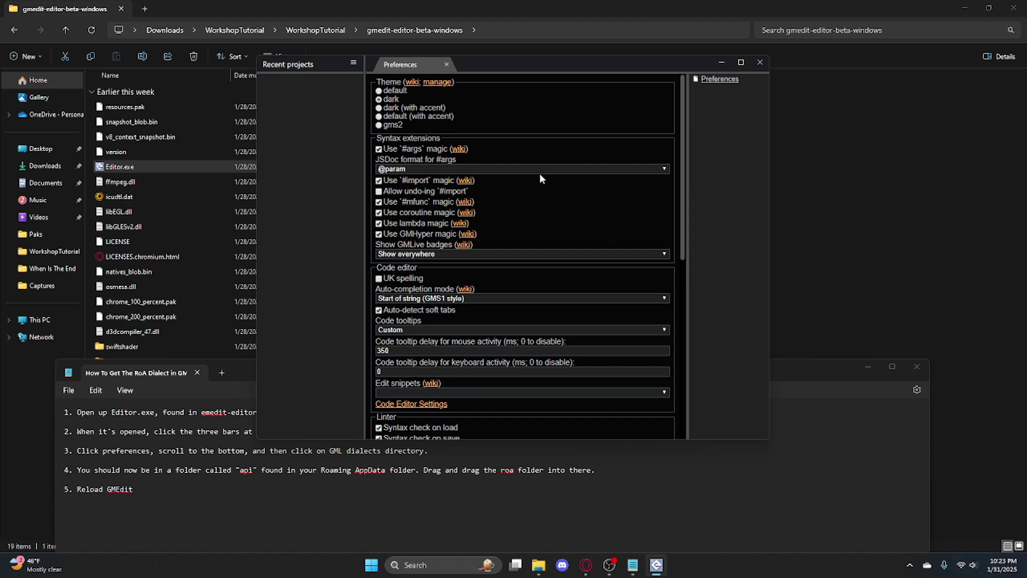
scroll(540, 177, down, 10)
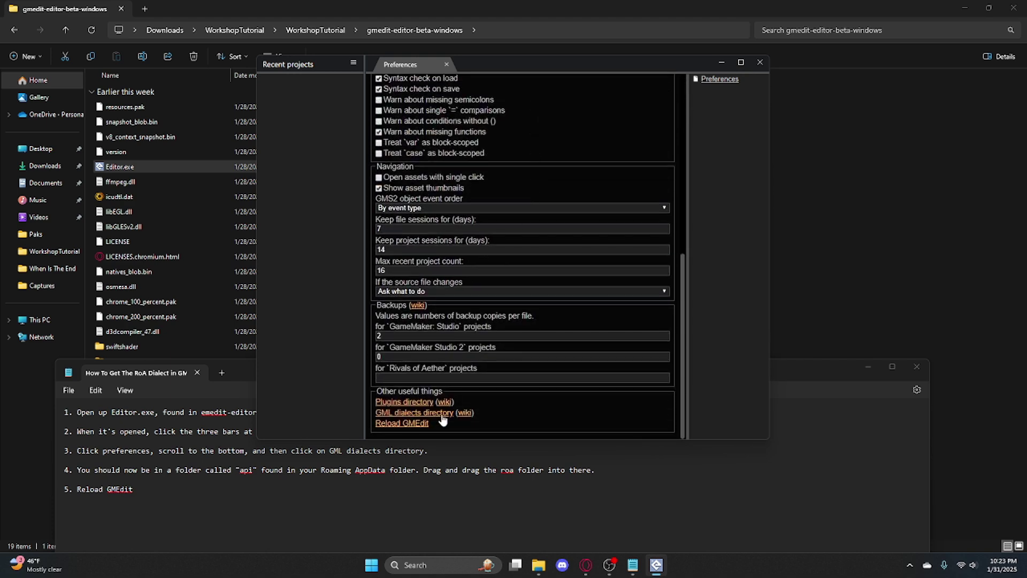
click(430, 464)
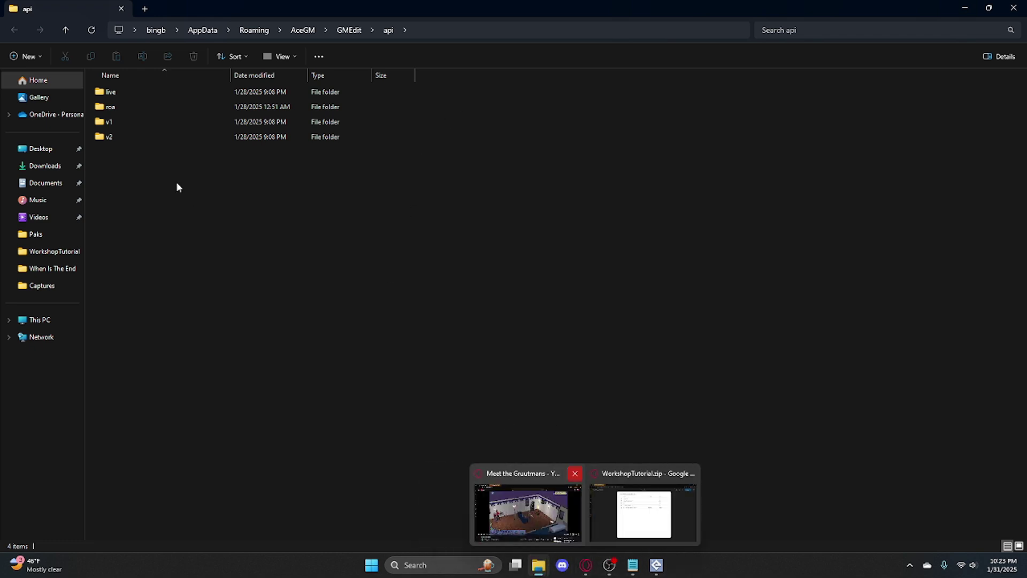
- Inspect the existing api\roa folder, then select roa in the api folder
double_click(114, 107)
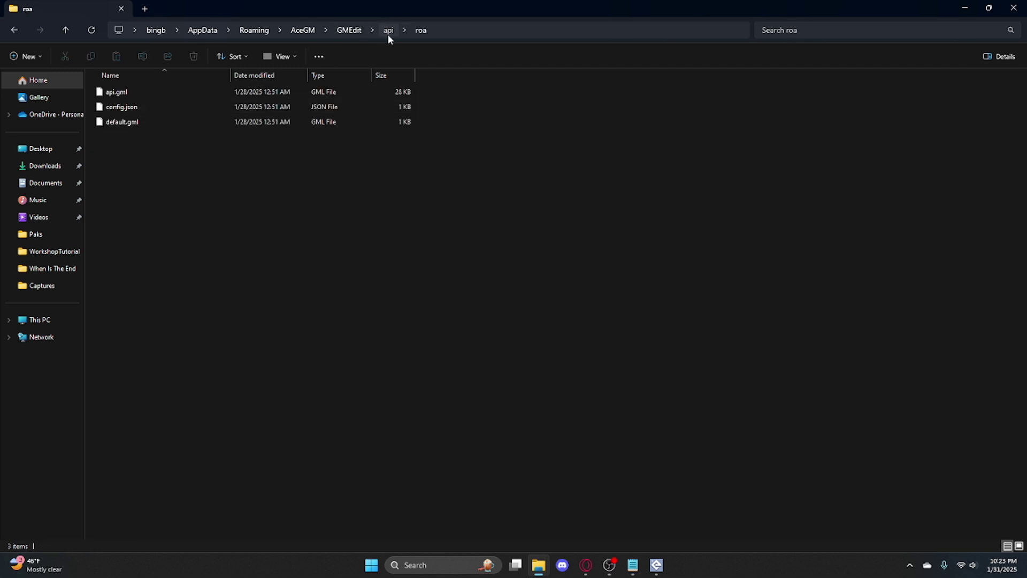
click(387, 34)
click(191, 151)
click(126, 106)
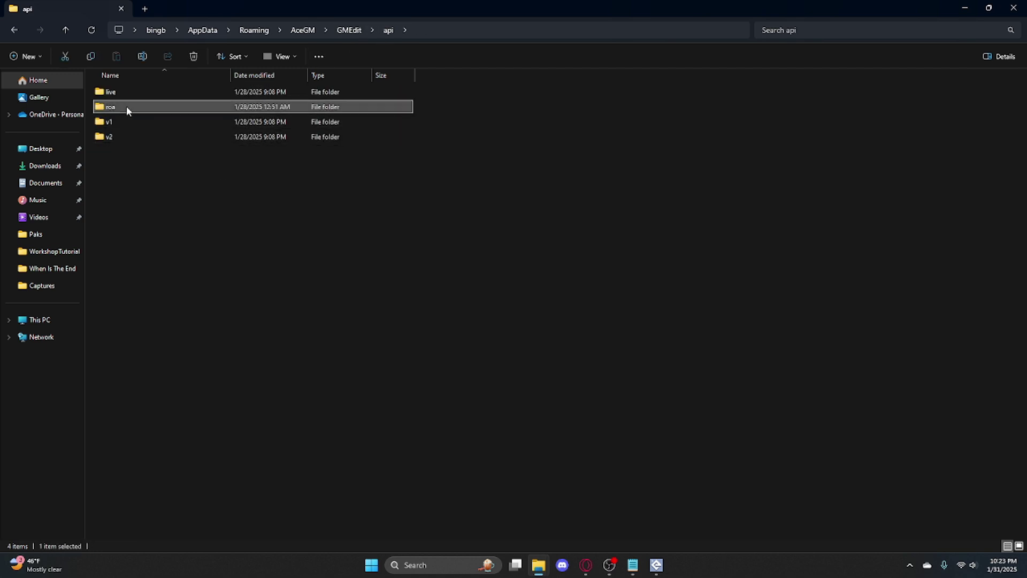
- In the other Explorer window, go up to WorkshopTutorial and select the new roa folder
mouse_move(541, 562)
click(479, 526)
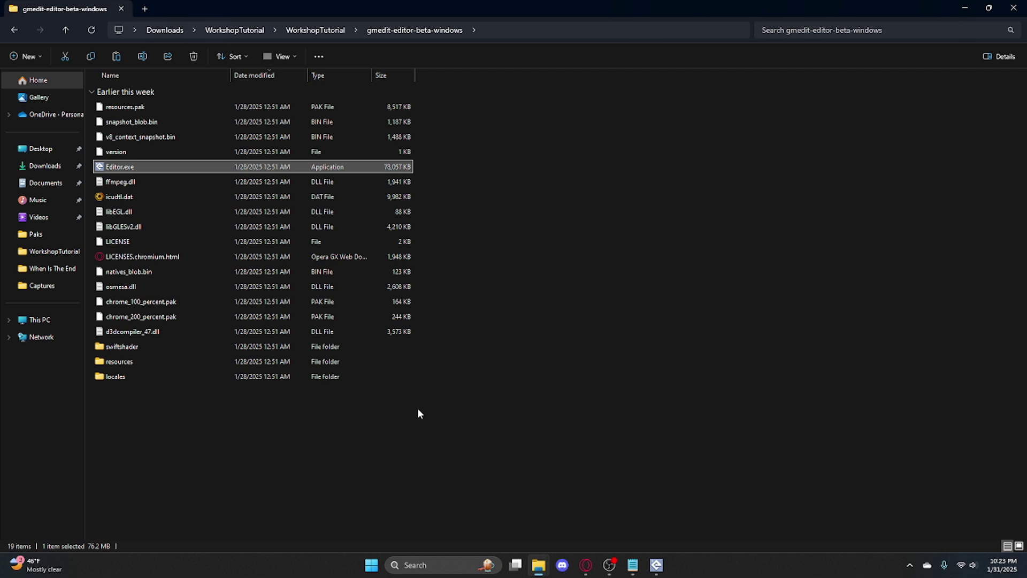
click(345, 28)
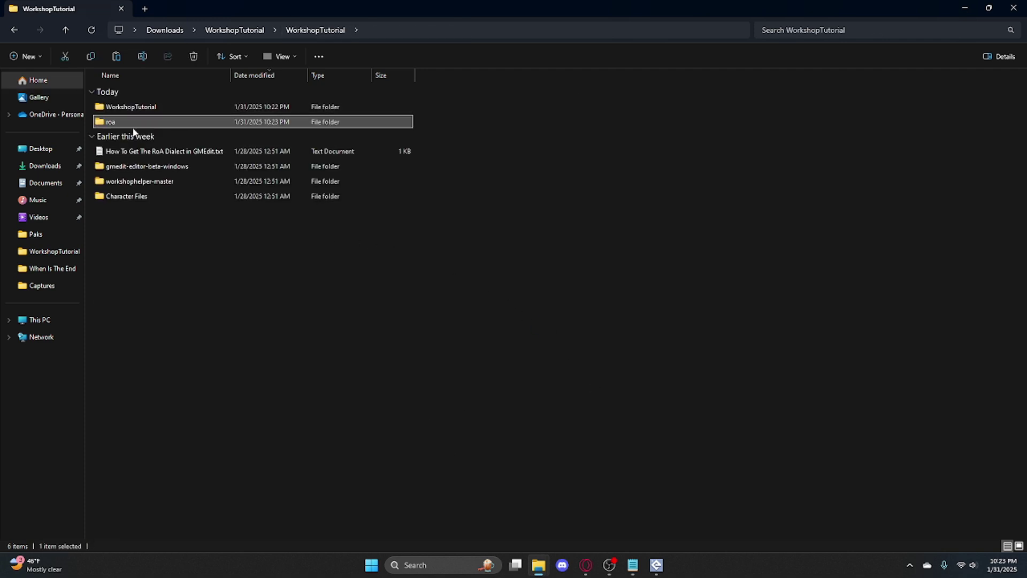
click(322, 249)
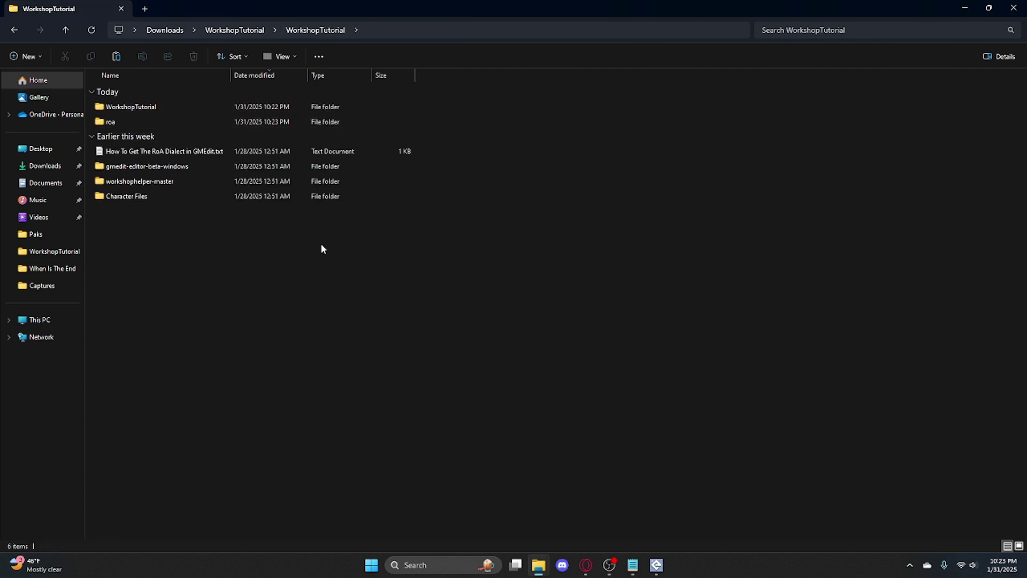
click(657, 566)
click(633, 565)
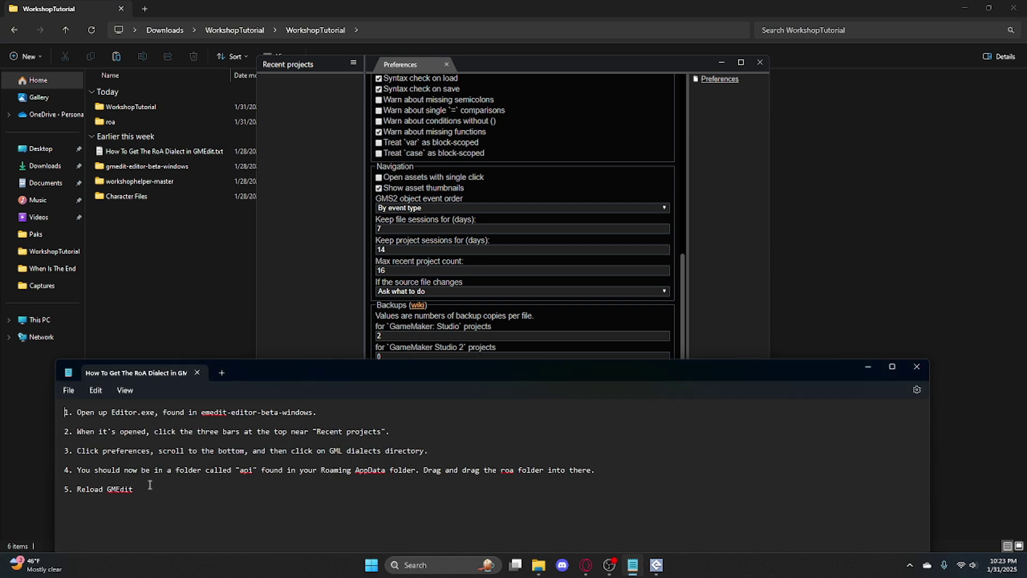
click(208, 284)
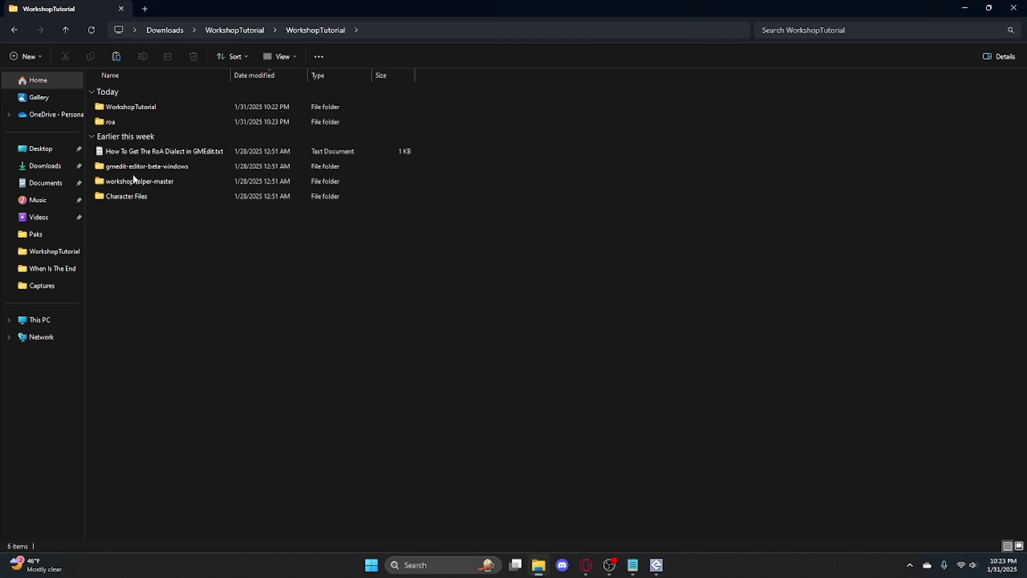
click(117, 122)
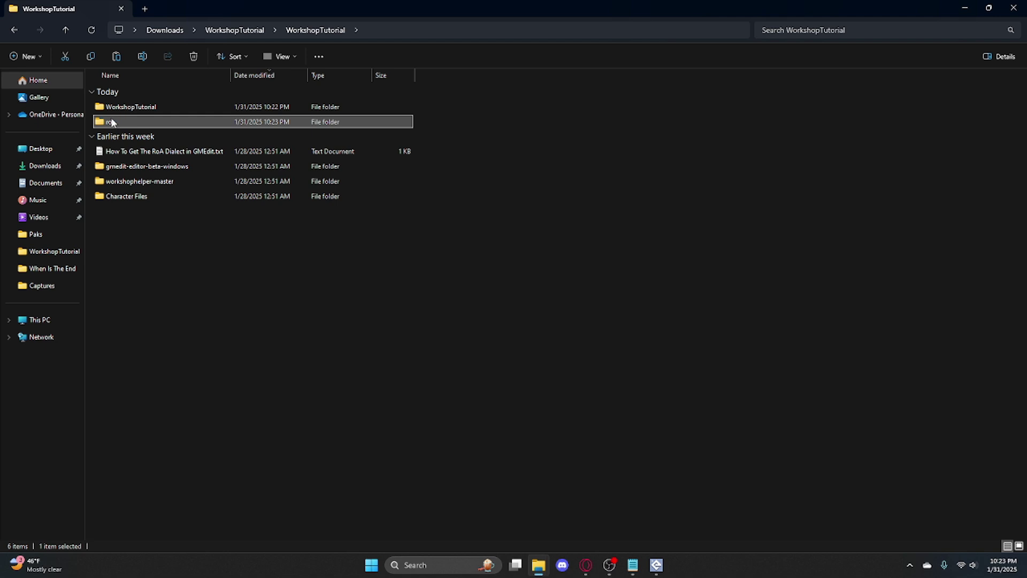
- Move roa into GMEdit's api folder, replacing the existing files, then check the live folder
drag(114, 122, 409, 199)
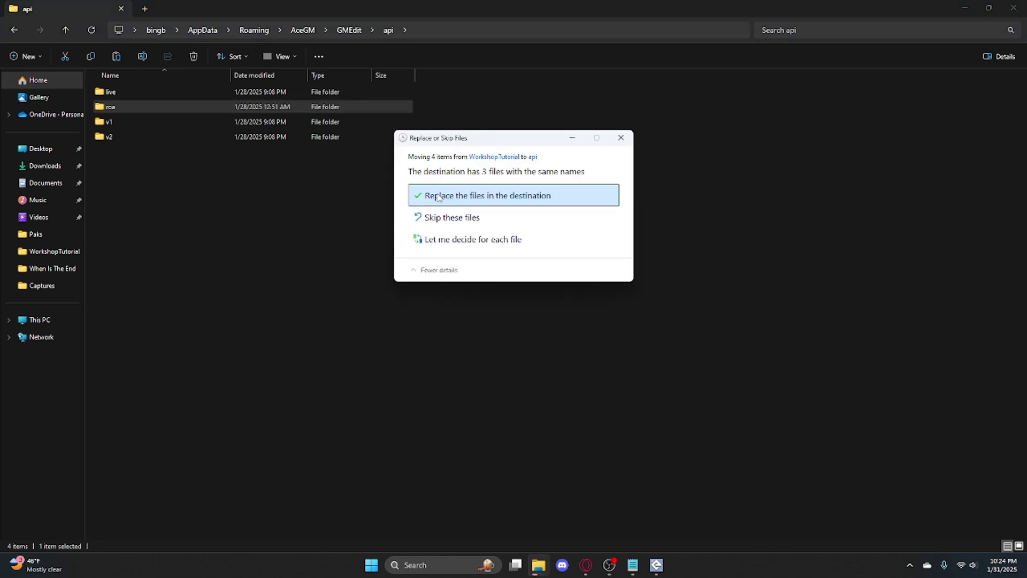
click(437, 193)
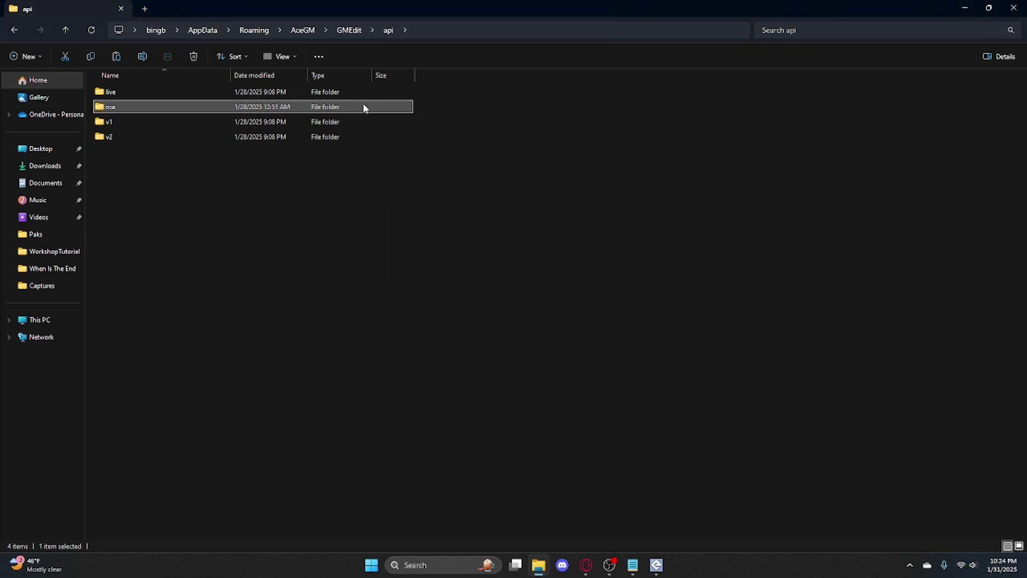
click(349, 30)
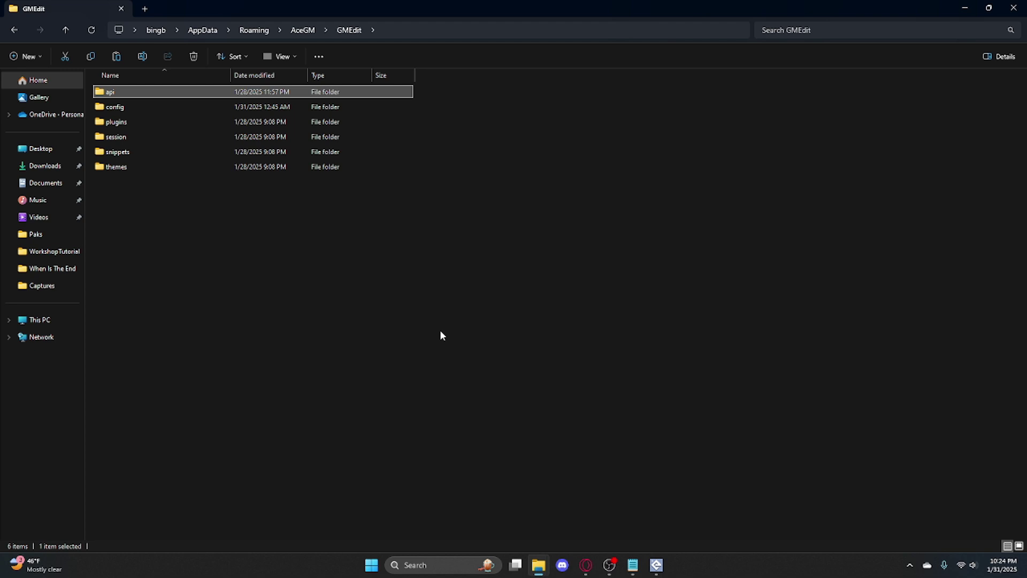
click(15, 30)
double_click(135, 96)
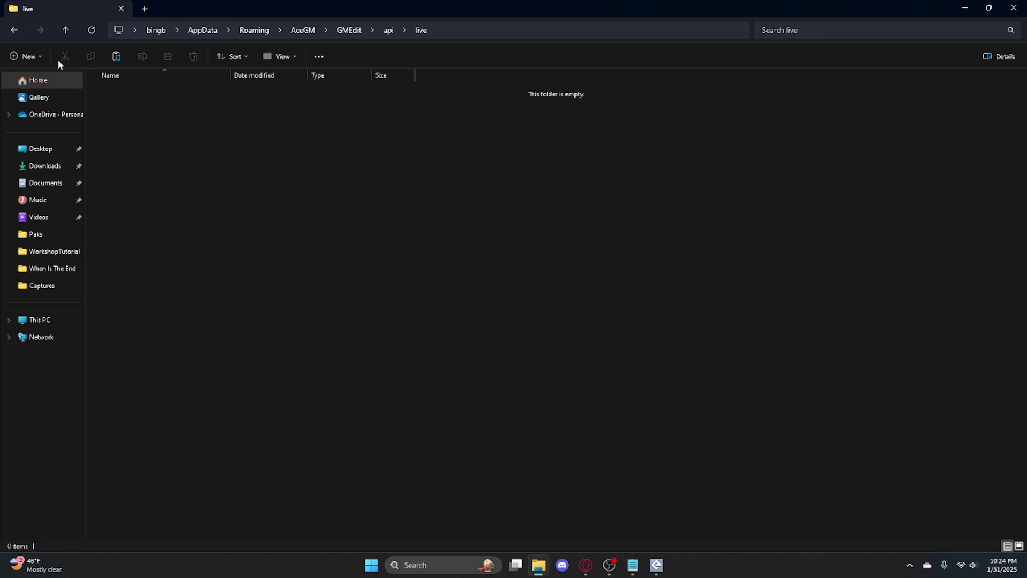
click(16, 32)
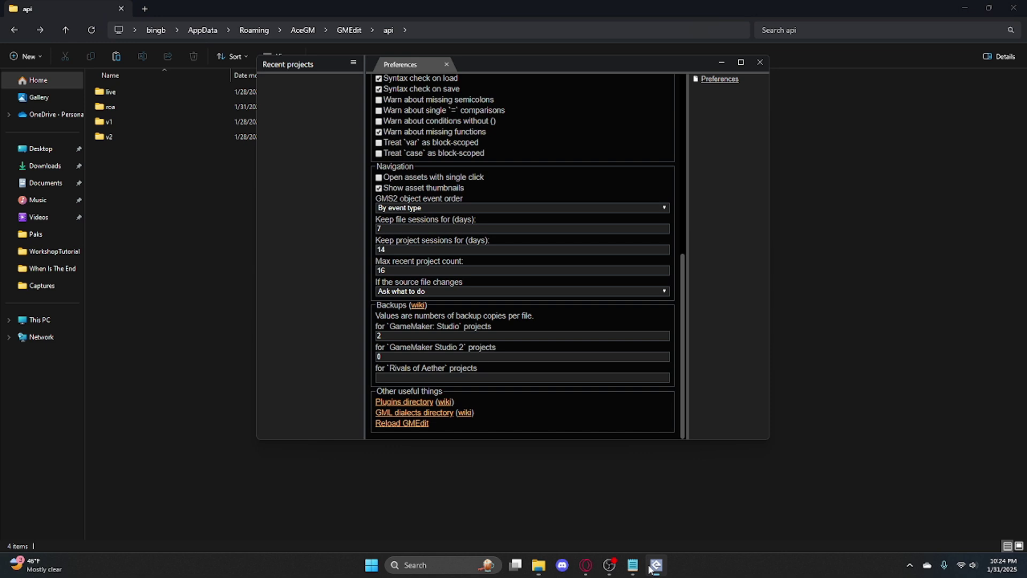
- Confirm the WorkshopTutorial folder no longer contains roa, then return to the api folder window
click(657, 564)
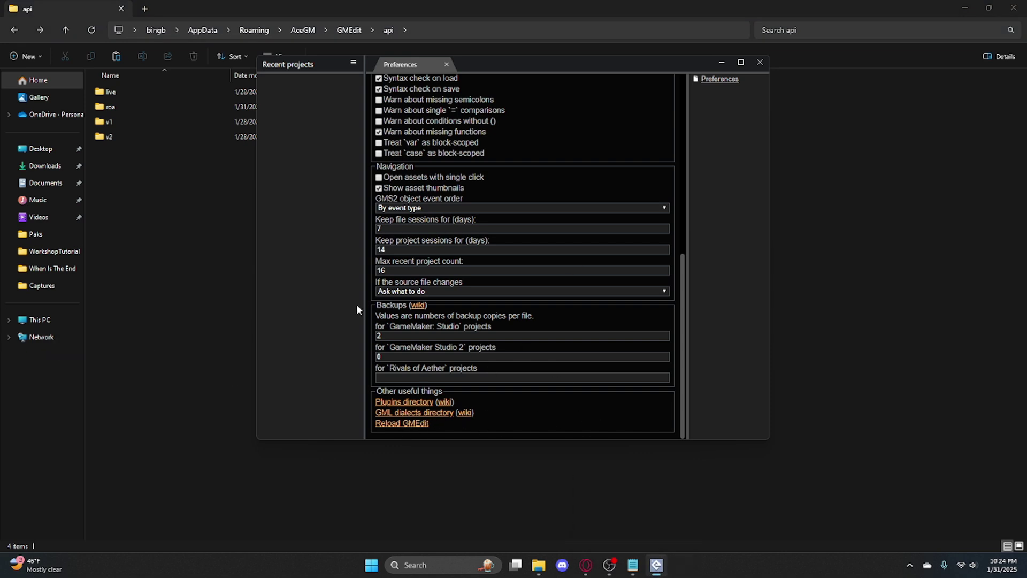
click(152, 172)
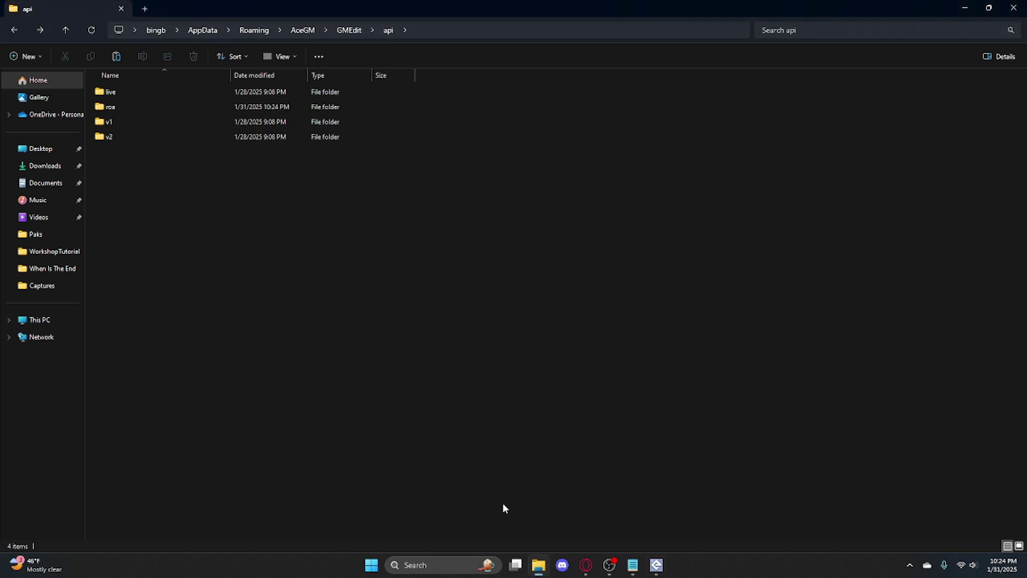
mouse_move(533, 568)
click(473, 511)
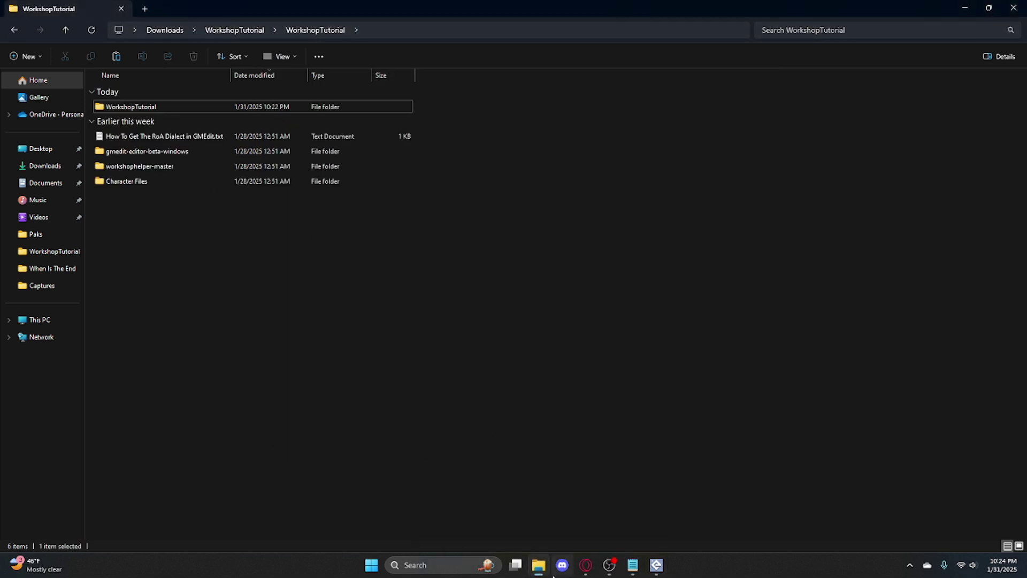
click(595, 512)
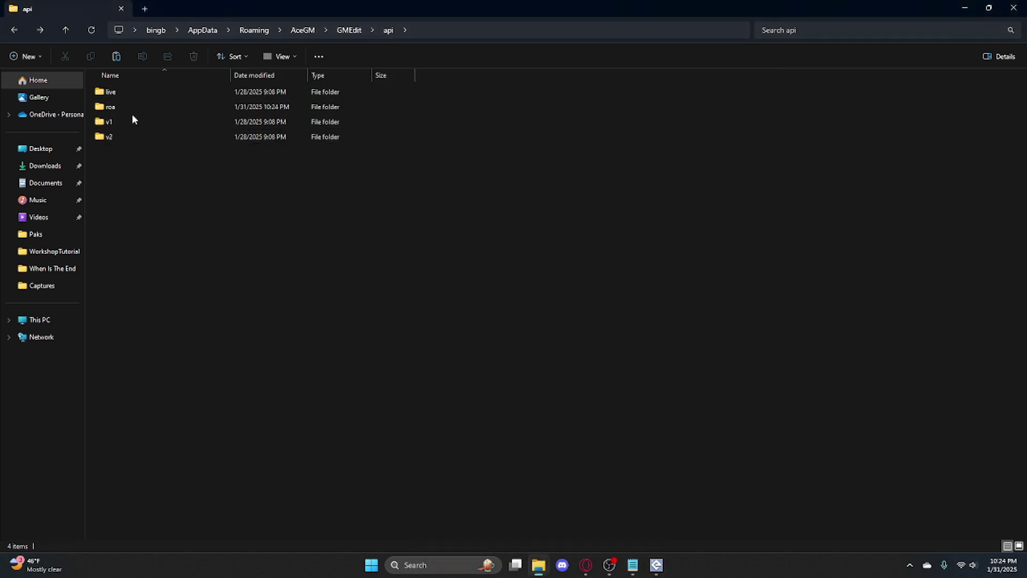
- Close the instructions Notepad window, leaving GMEdit's Preferences over the api folder
click(656, 565)
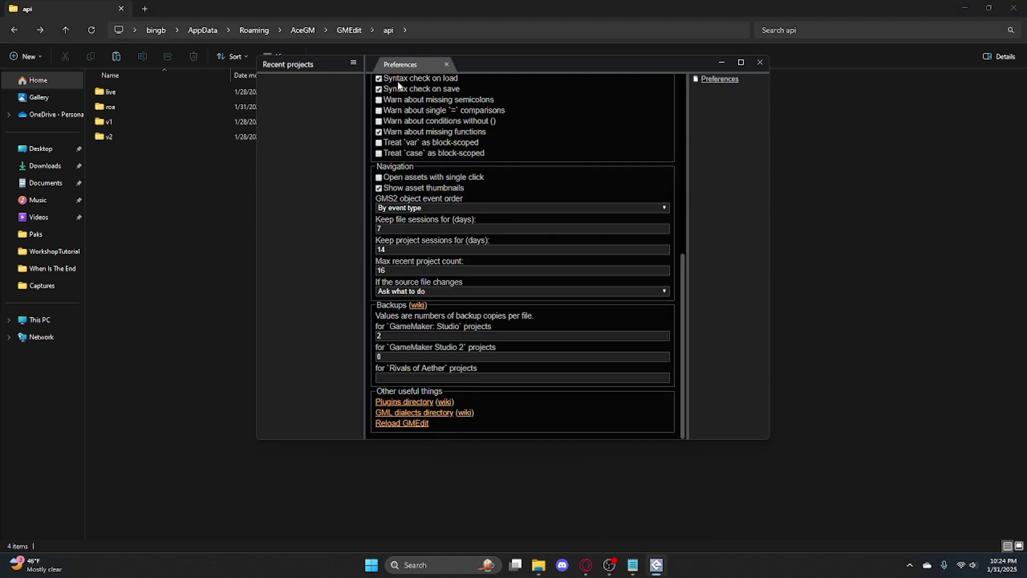
click(633, 565)
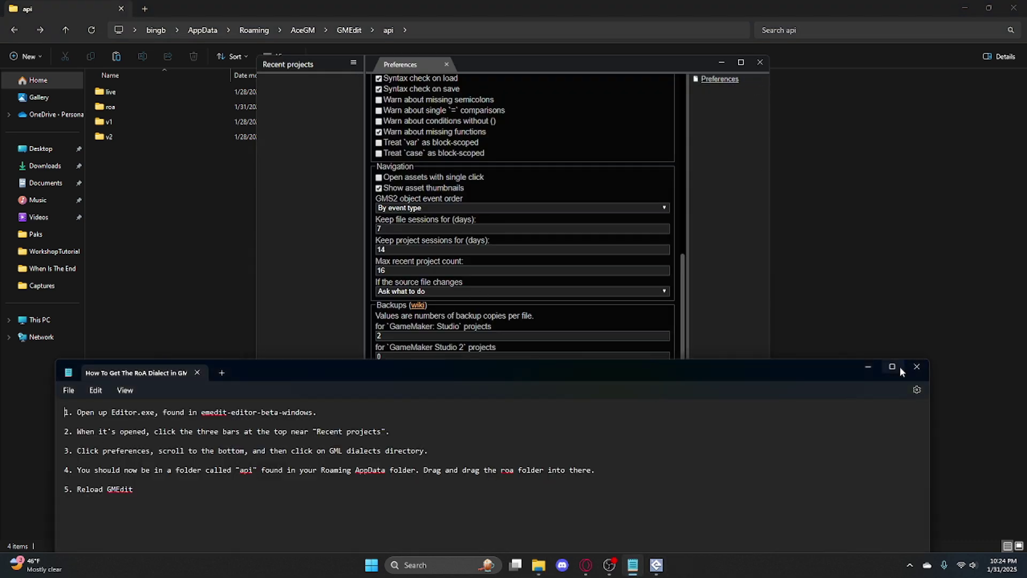
click(916, 367)
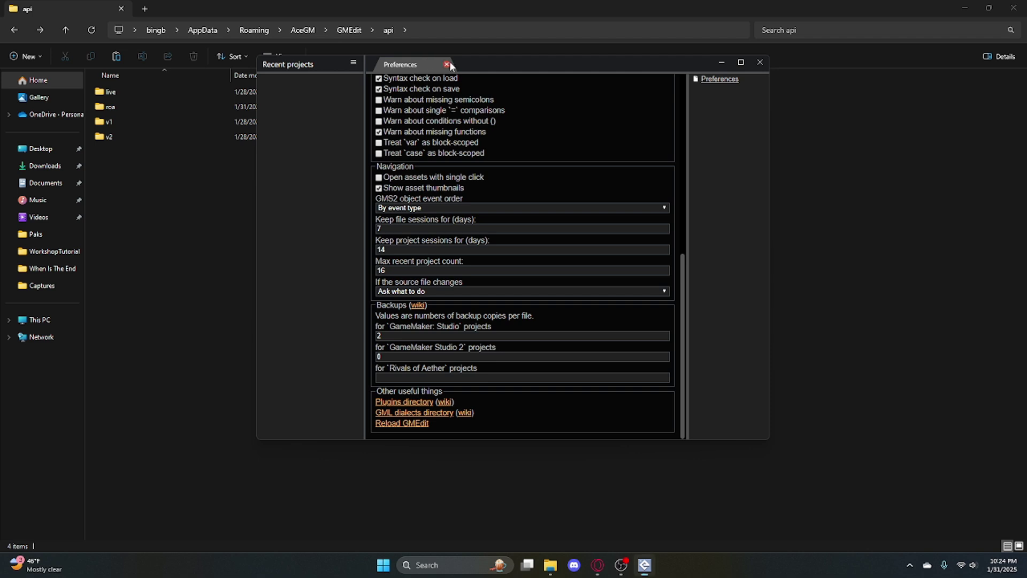
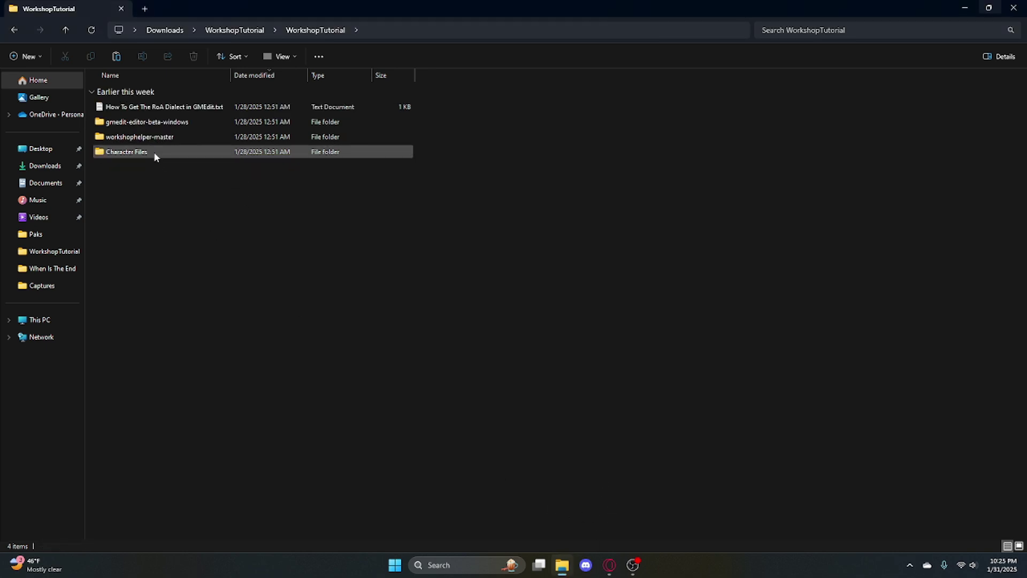
- Open the Character Files folder in Downloads > WorkshopTutorial > WorkshopTutorial
double_click(154, 155)
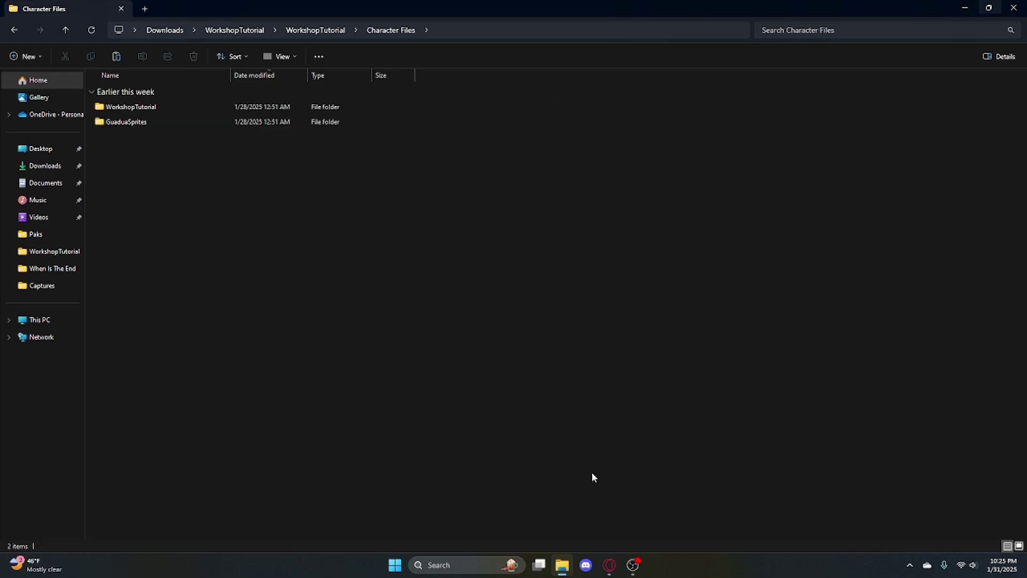
mouse_move(610, 565)
click(669, 516)
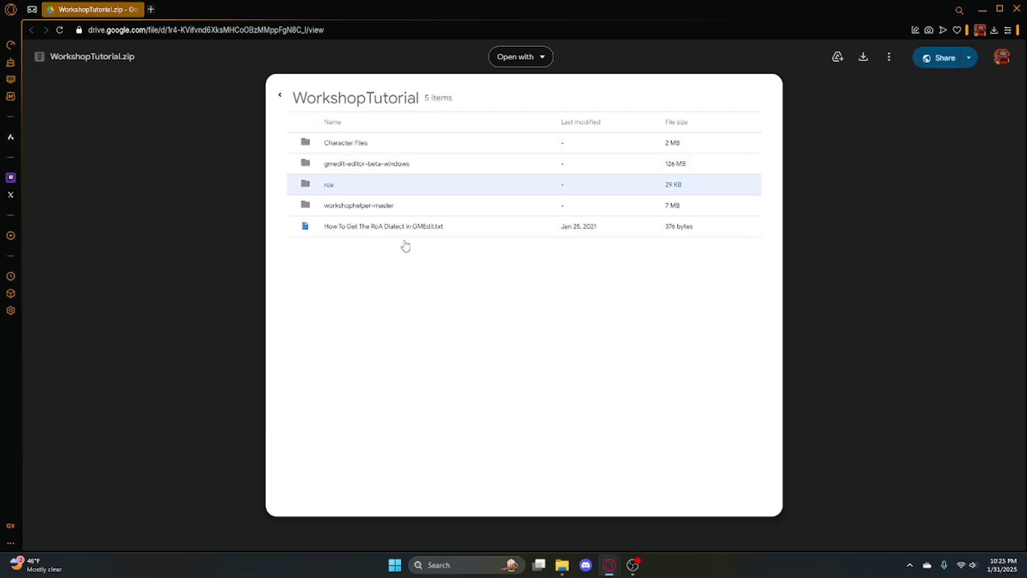
double_click(345, 143)
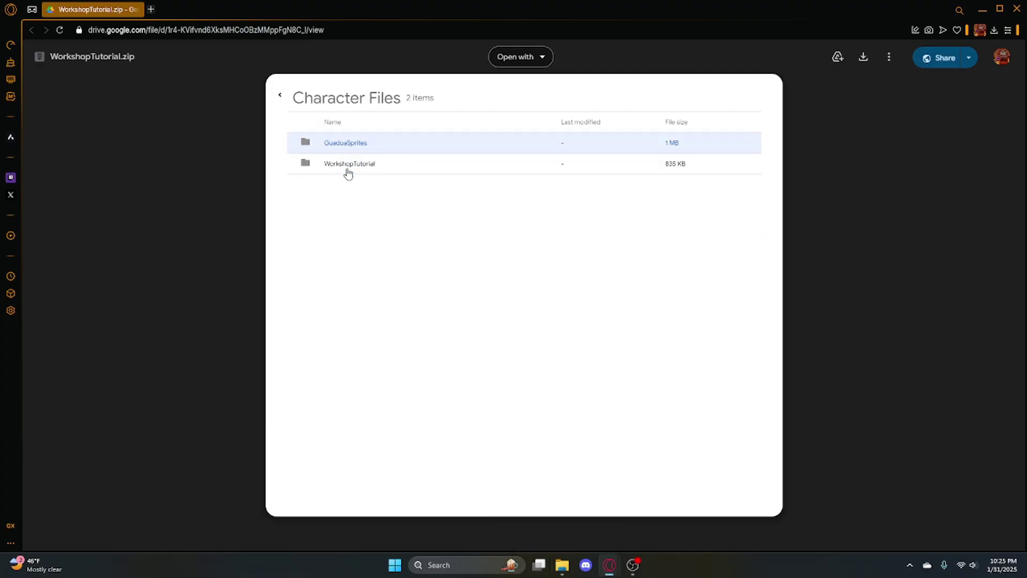
click(562, 565)
drag(120, 132, 113, 124)
double_click(113, 125)
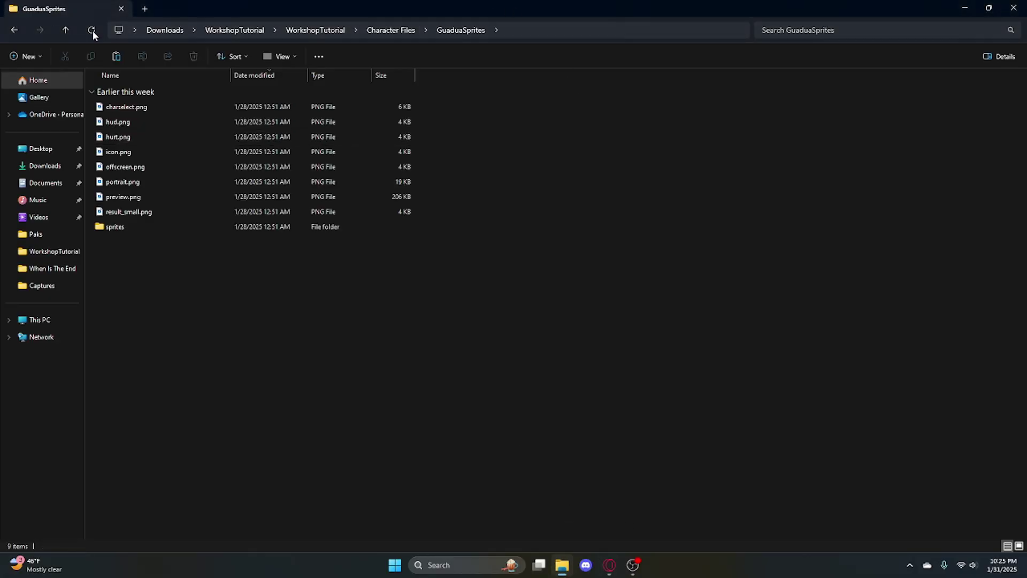
click(272, 56)
click(279, 96)
key(alt+d)
key(Escape)
drag(416, 339, 239, 191)
drag(673, 269, 551, 228)
click(398, 35)
key(Escape)
click(388, 30)
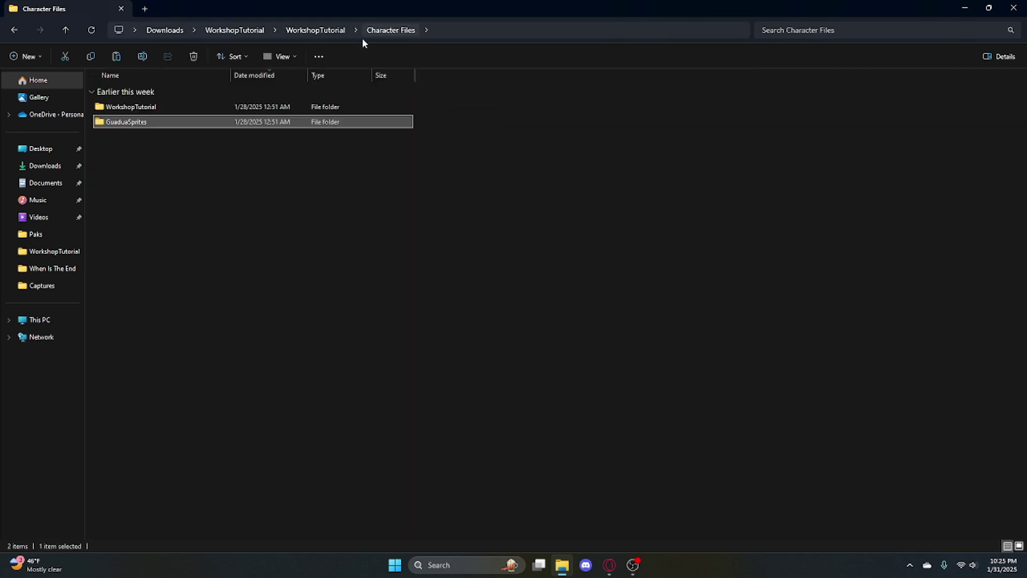
double_click(144, 110)
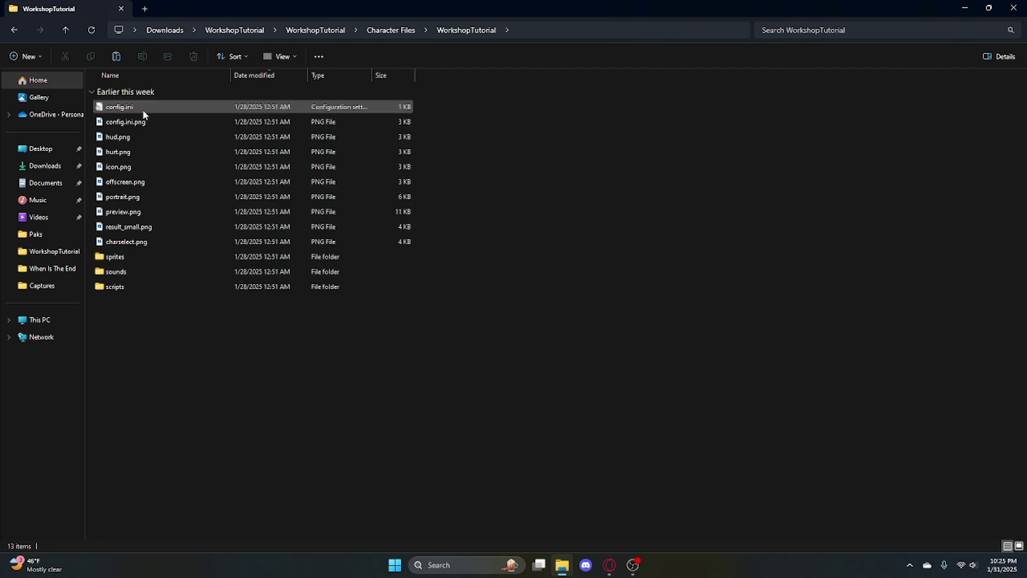
click(282, 57)
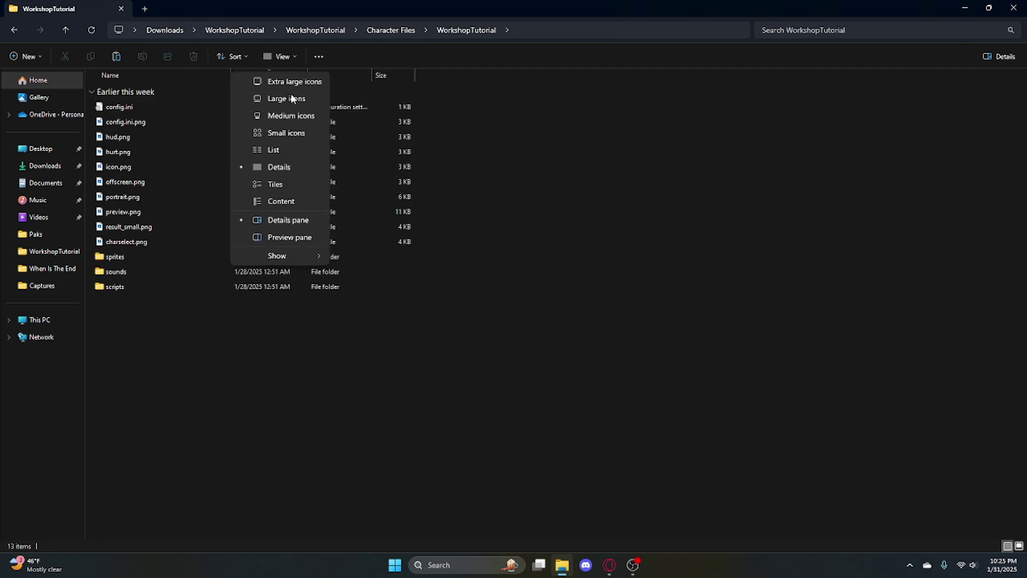
click(287, 99)
drag(781, 293, 473, 224)
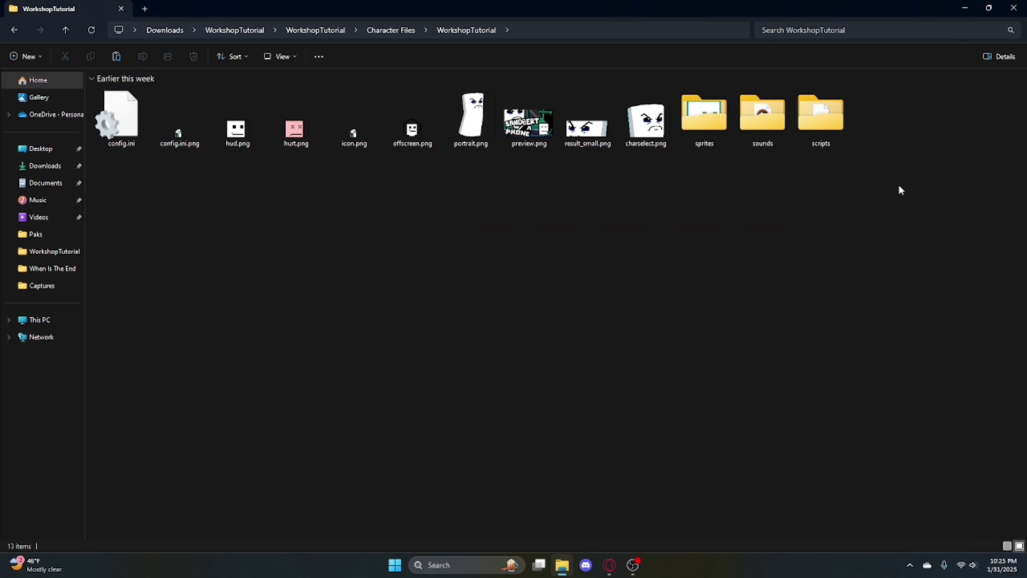
drag(862, 177, 742, 137)
drag(901, 215, 709, 109)
click(1006, 253)
drag(928, 250, 784, 294)
click(375, 30)
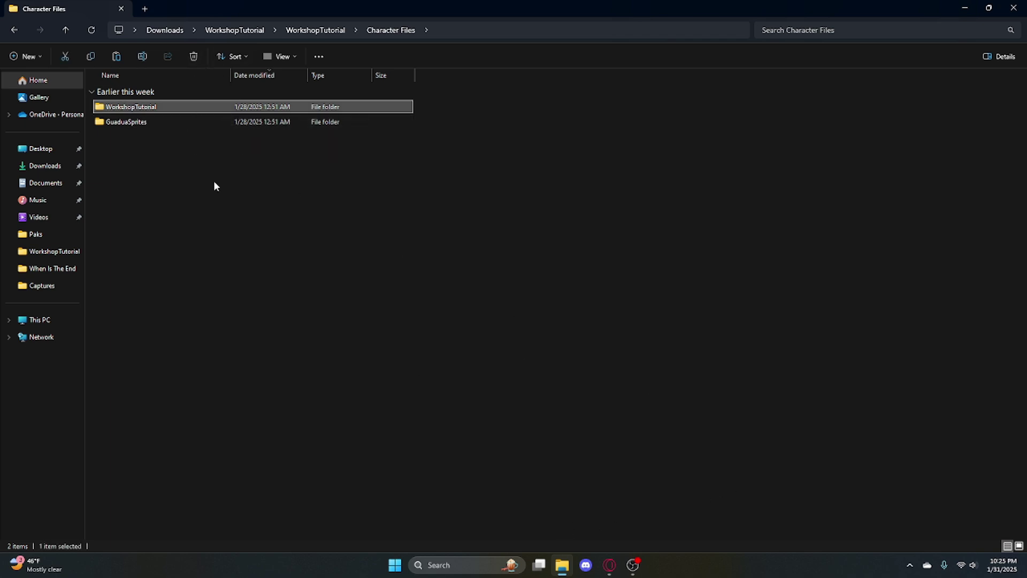
- Copy the WorkshopTutorial folder from its right-click menu and open a new Explorer window on Home
right_click(181, 106)
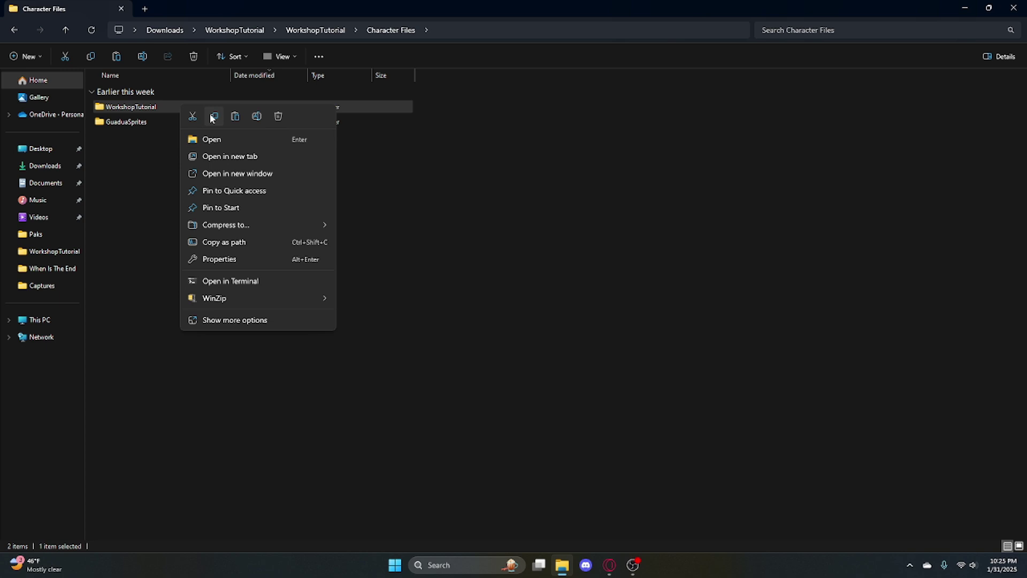
click(469, 214)
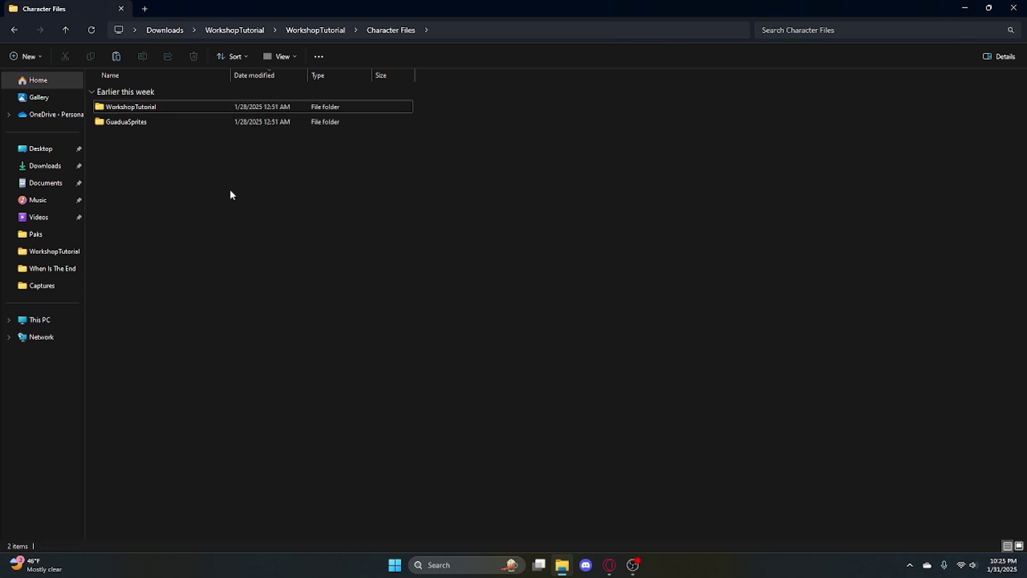
click(201, 107)
right_click(202, 108)
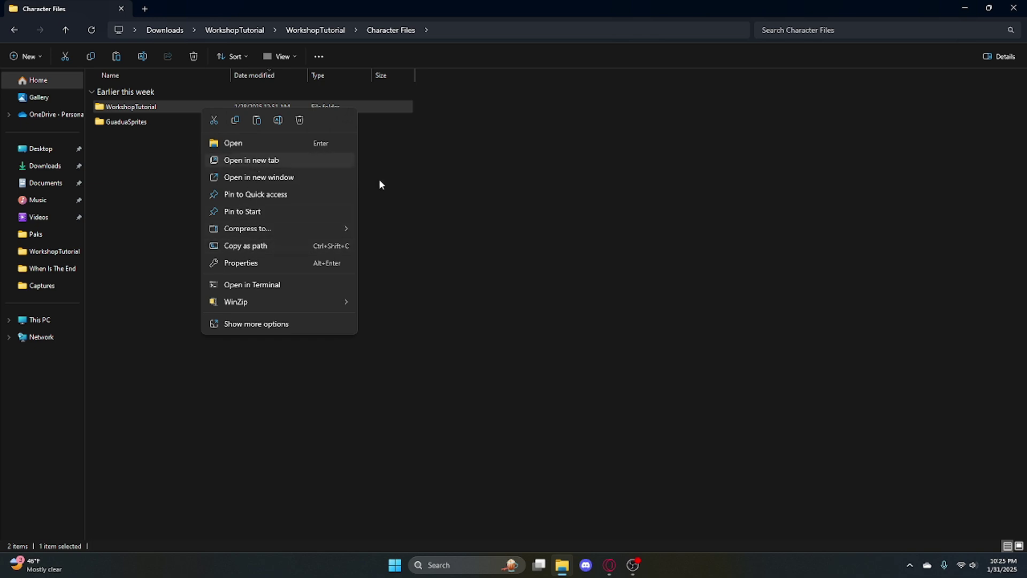
click(274, 162)
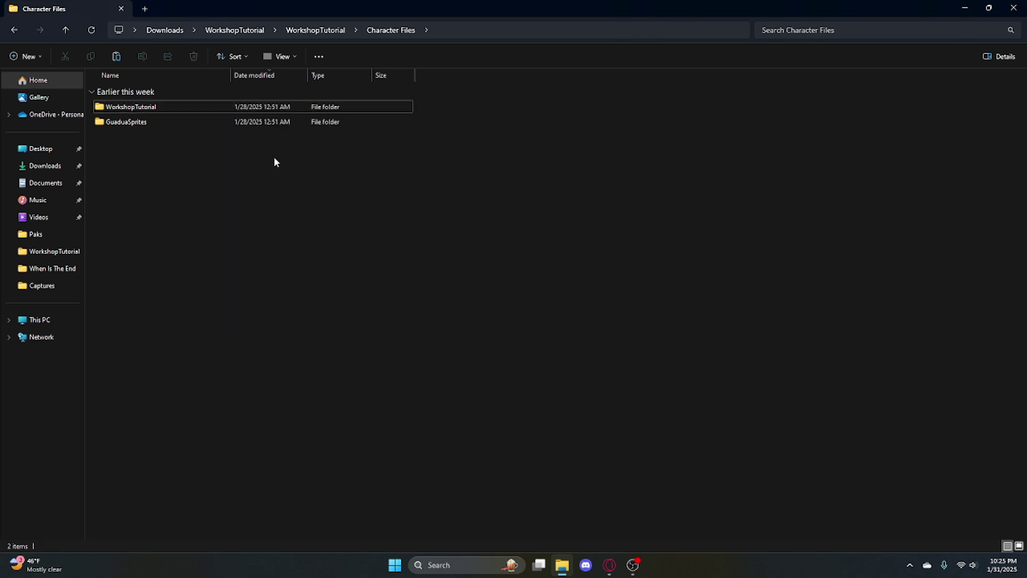
middle_click(560, 573)
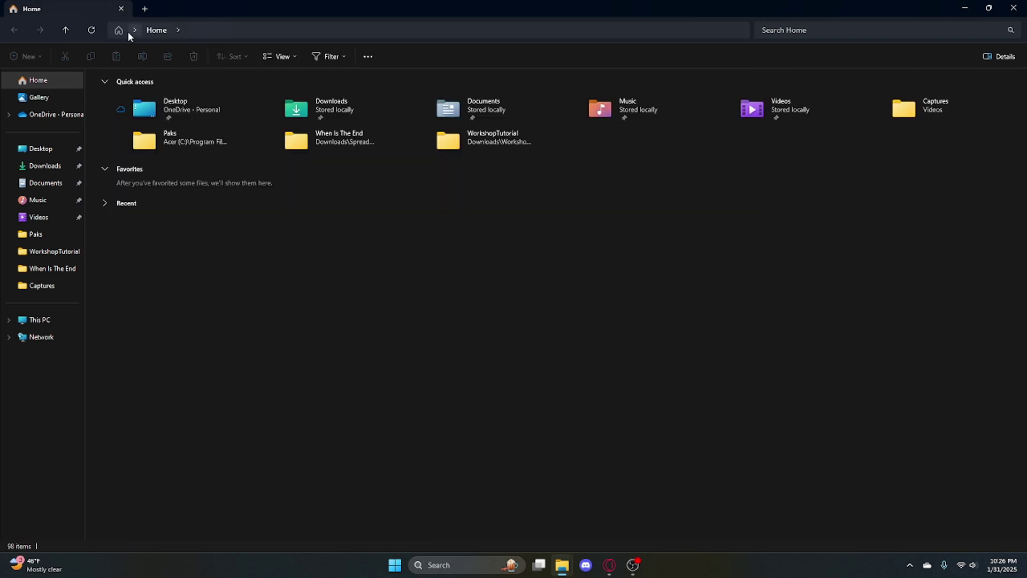
- Navigate to the RivalsofAether folder under AppData\Local
click(204, 30)
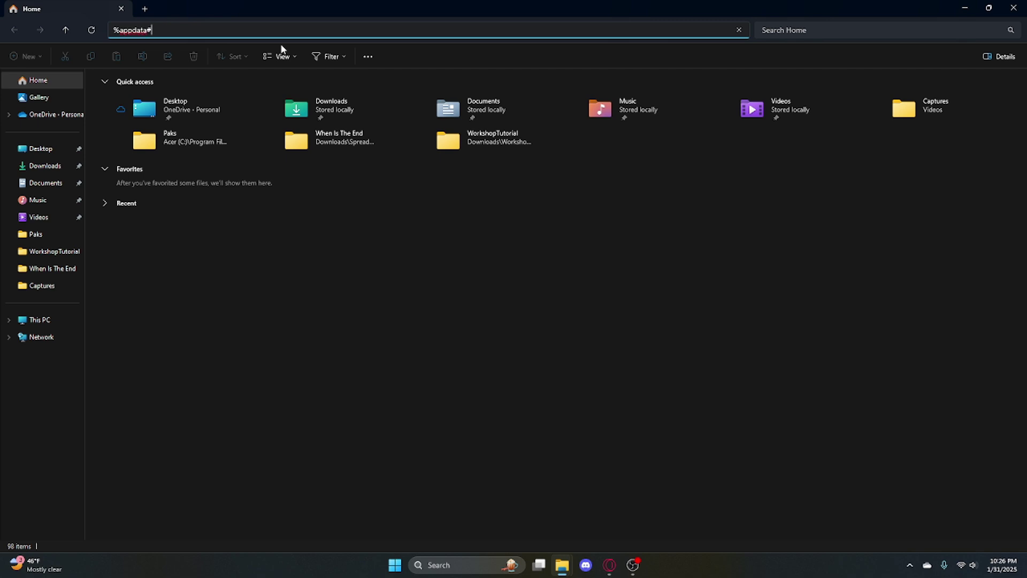
key(Return)
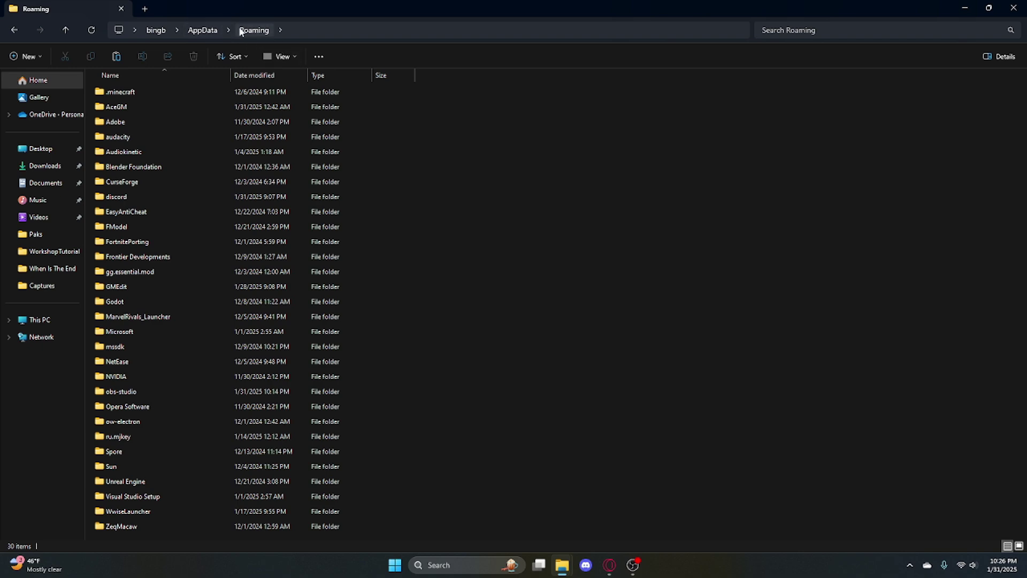
click(206, 30)
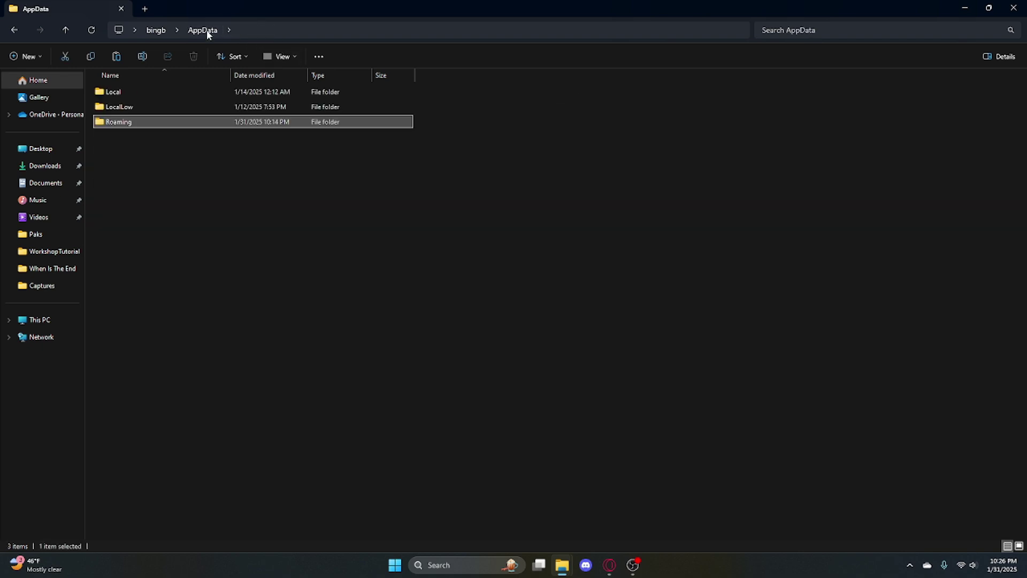
double_click(161, 91)
scroll(216, 181, down, 3)
scroll(205, 194, down, 11)
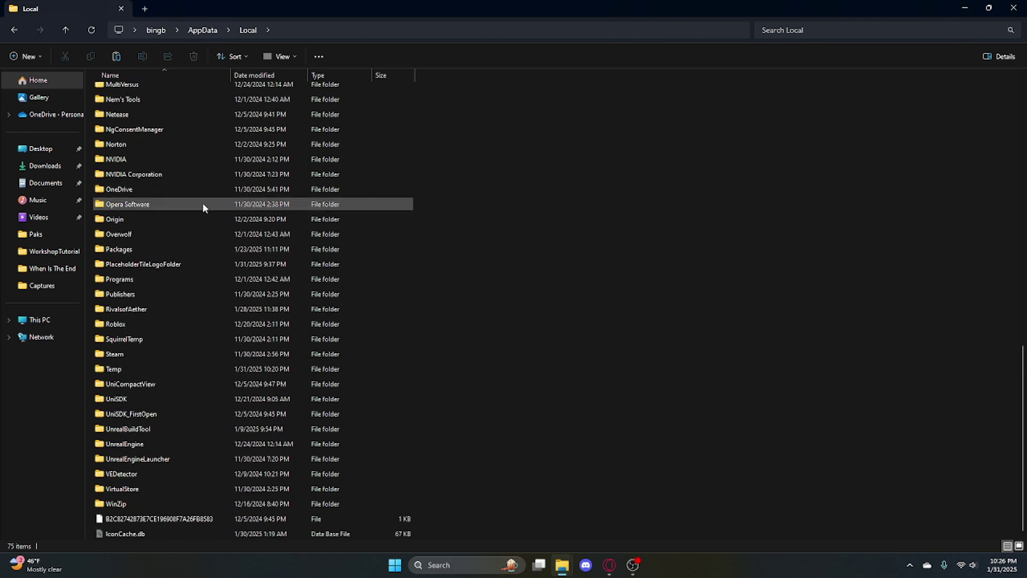
double_click(170, 311)
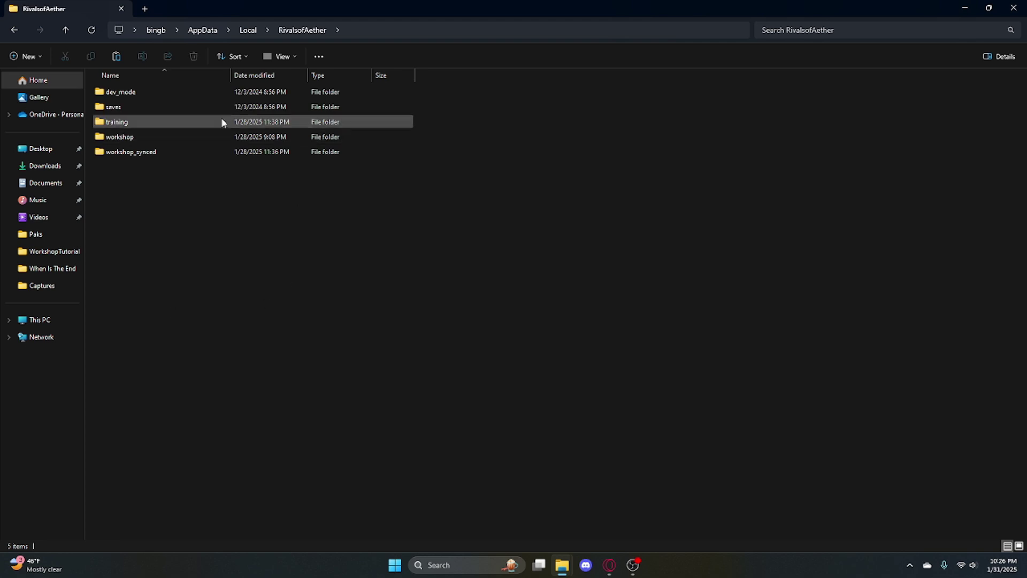
- Create a new folder named 'worjk' inside RivalsofAether
drag(252, 197, 128, 141)
click(207, 216)
drag(440, 133, 366, 164)
drag(388, 213, 124, 147)
drag(450, 150, 425, 137)
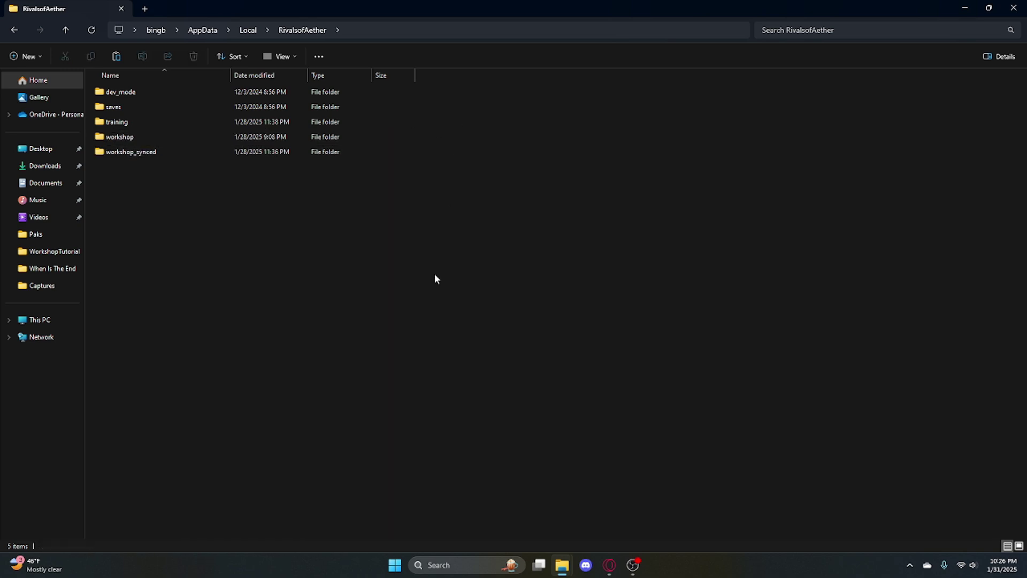
right_click(143, 195)
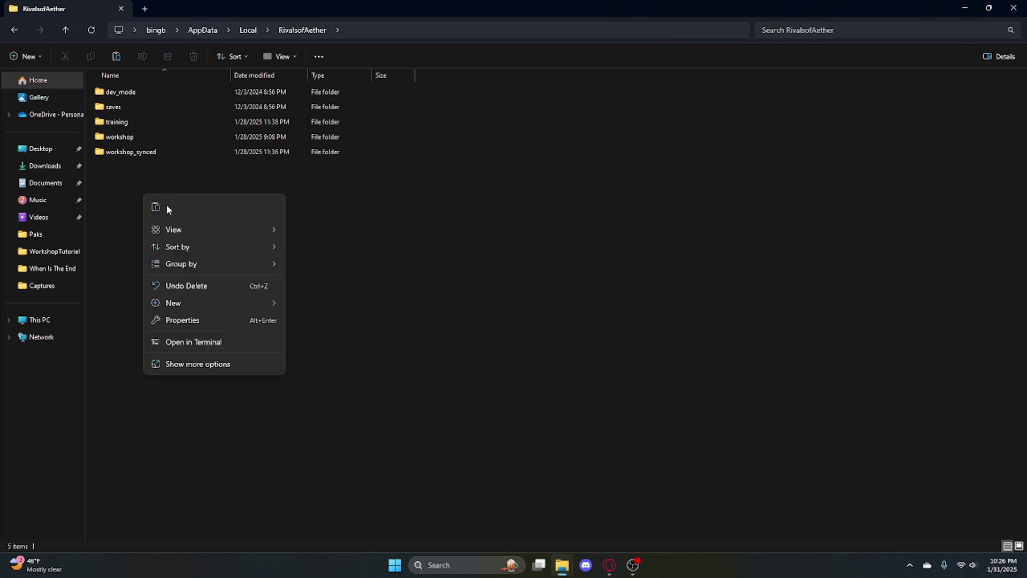
mouse_move(188, 303)
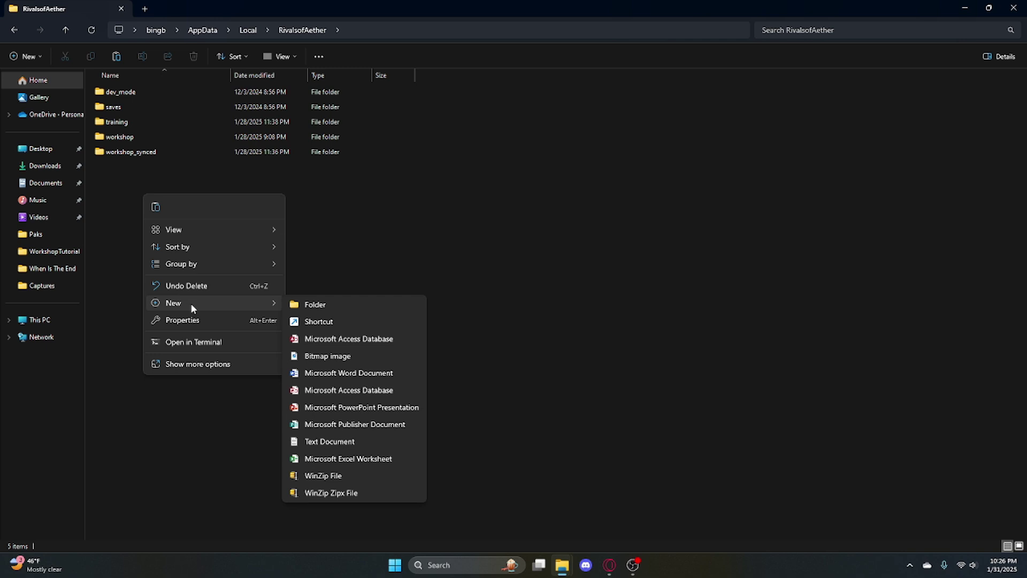
click(318, 306)
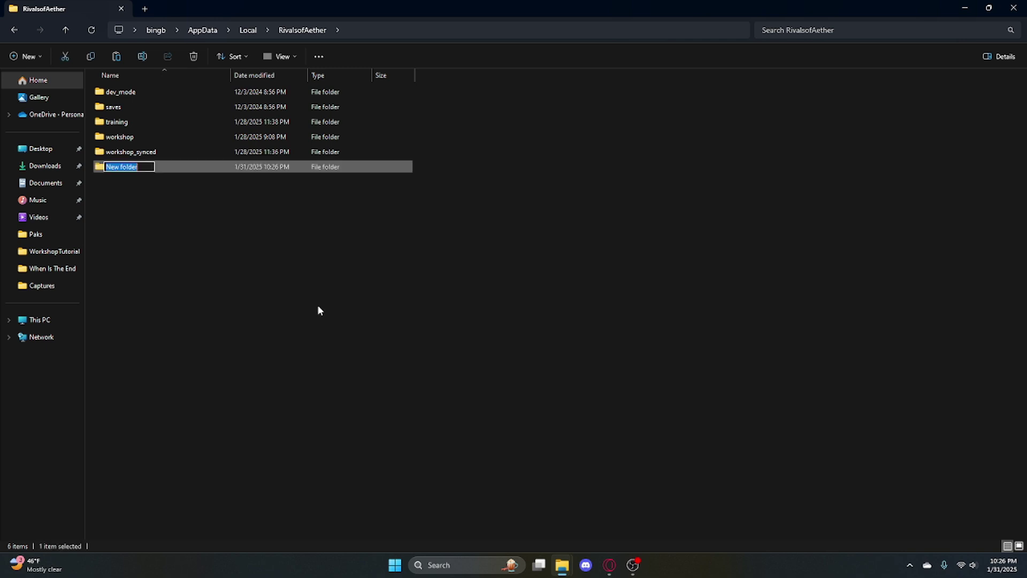
text(worjk)
click(308, 298)
- Delete the stray worjk folder and open the workshop folder
click(137, 170)
key(Delete)
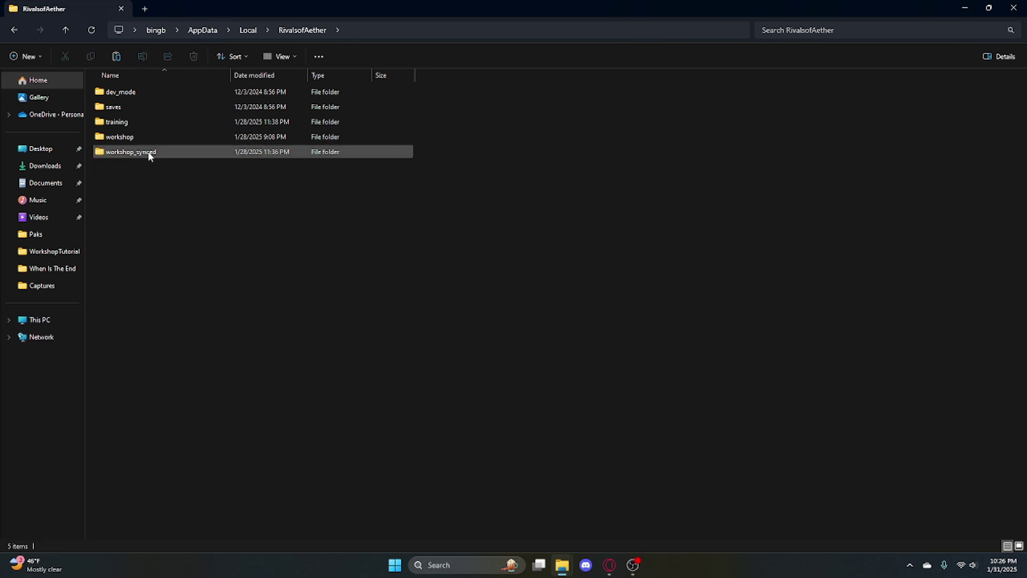
double_click(142, 141)
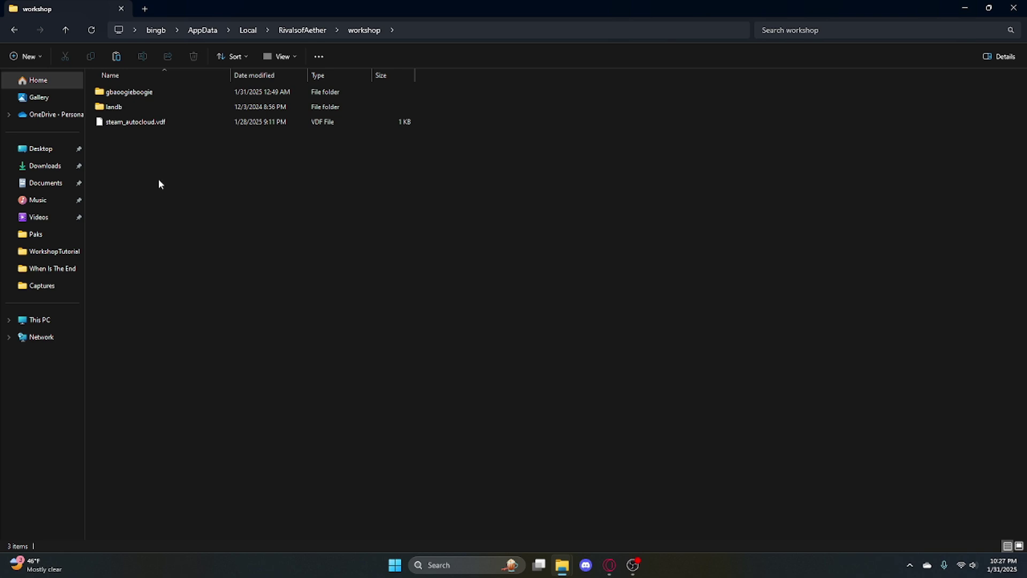
- Select the WorkshopTutorial folder in the Character Files window
mouse_move(437, 138)
mouse_down()
mouse_move(146, 31)
mouse_move(143, 267)
mouse_up()
mouse_move(316, 178)
mouse_down()
mouse_move(139, 139)
mouse_move(226, 176)
mouse_up()
mouse_move(562, 565)
click(514, 514)
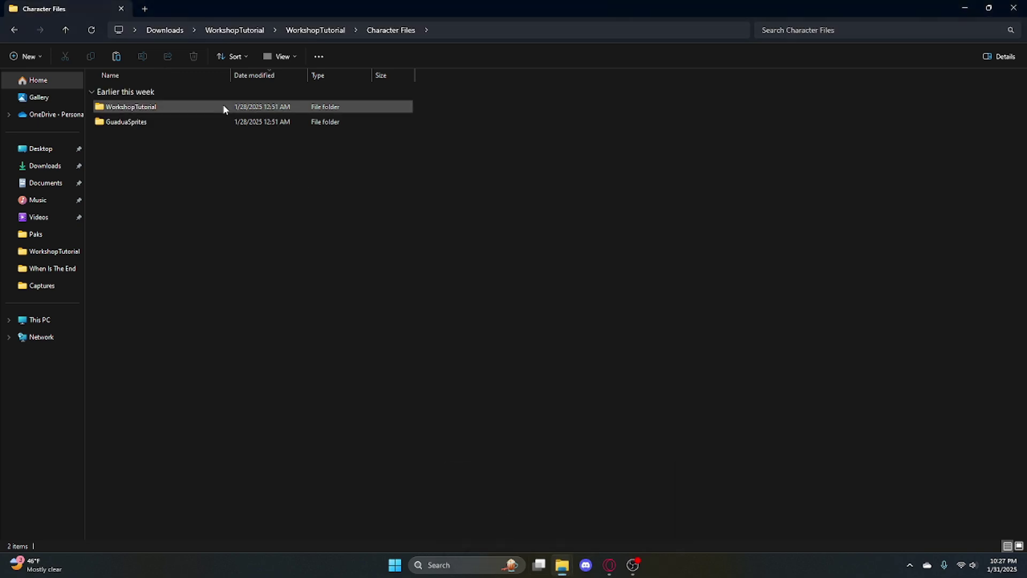
click(151, 109)
- Paste WorkshopTutorial into the workshop folder with Ctrl+V and open the copy
mouse_move(570, 572)
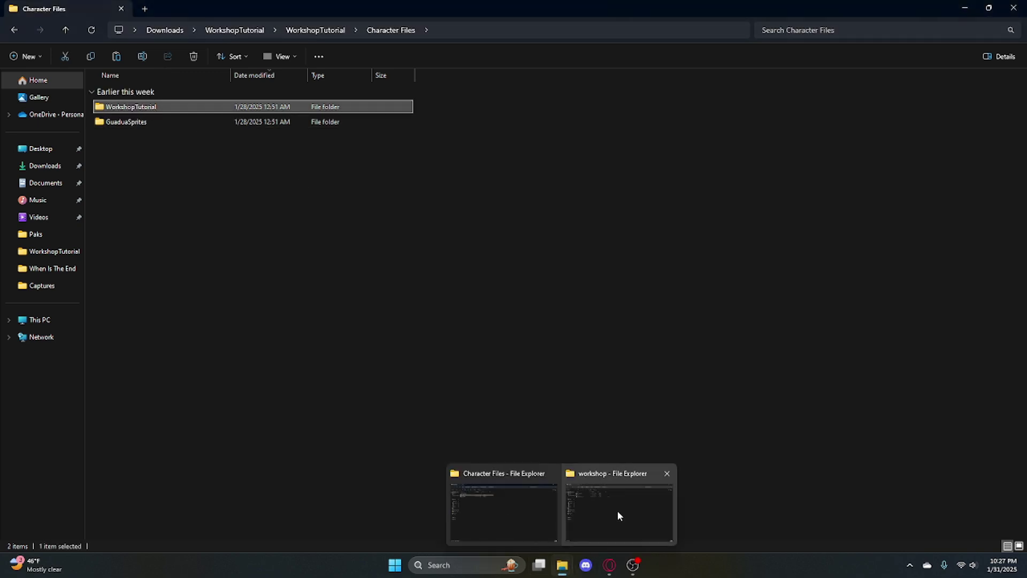
click(615, 514)
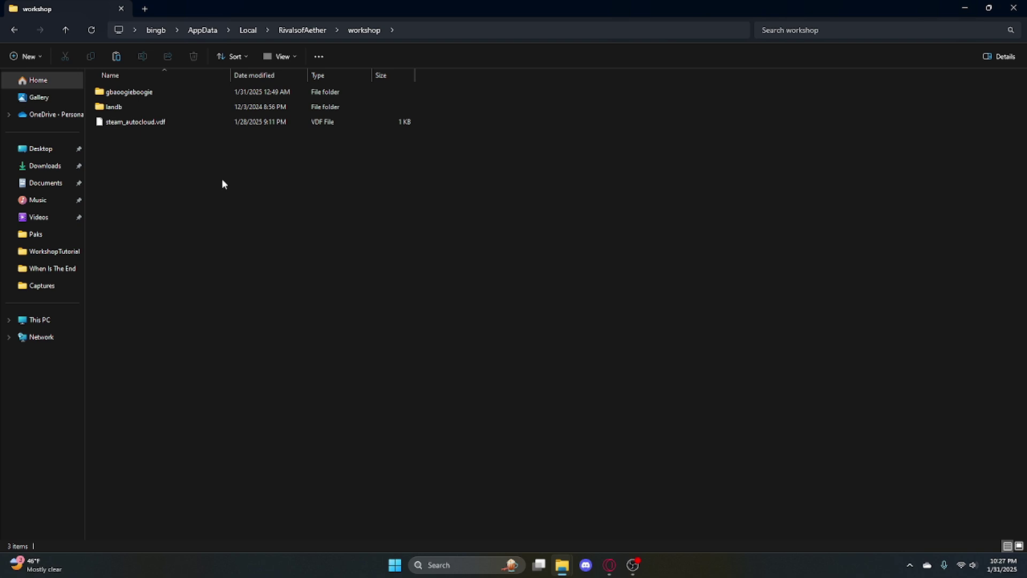
key(ctrl+v)
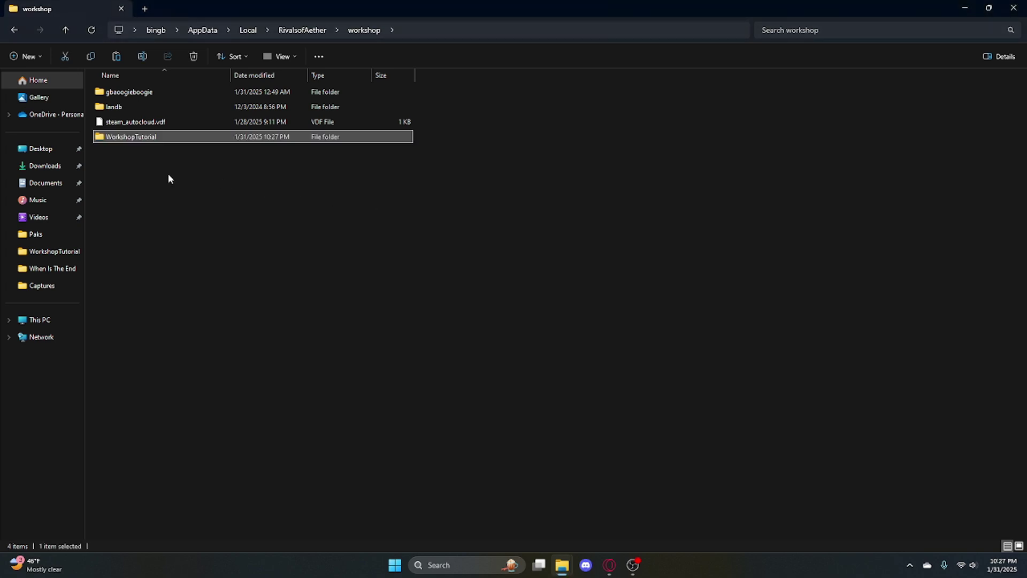
double_click(140, 138)
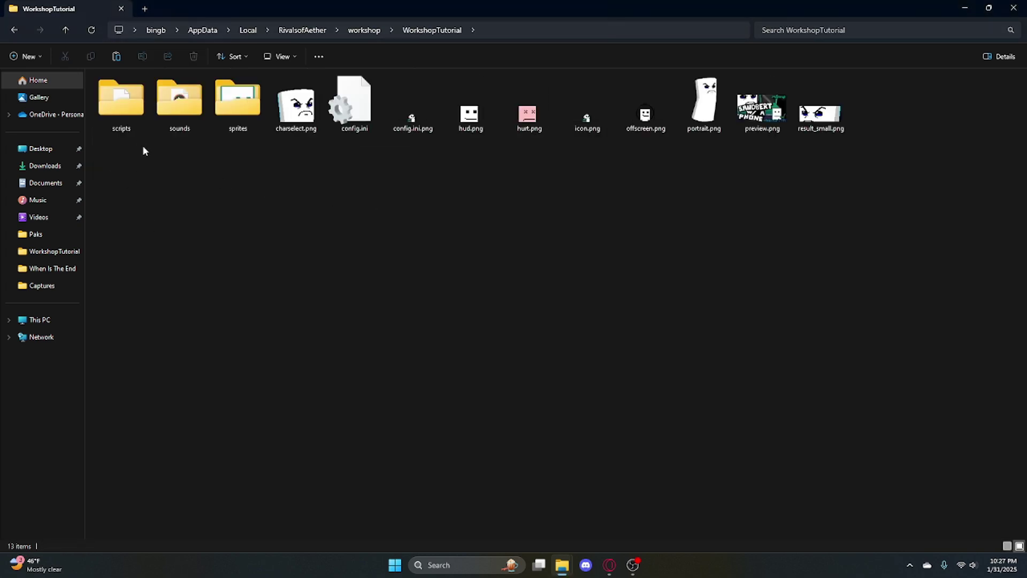
drag(937, 195, 573, 243)
- Minimize both Explorer windows, the browser and OBS, then maximize the Rivals of Aether window
click(966, 6)
click(966, 6)
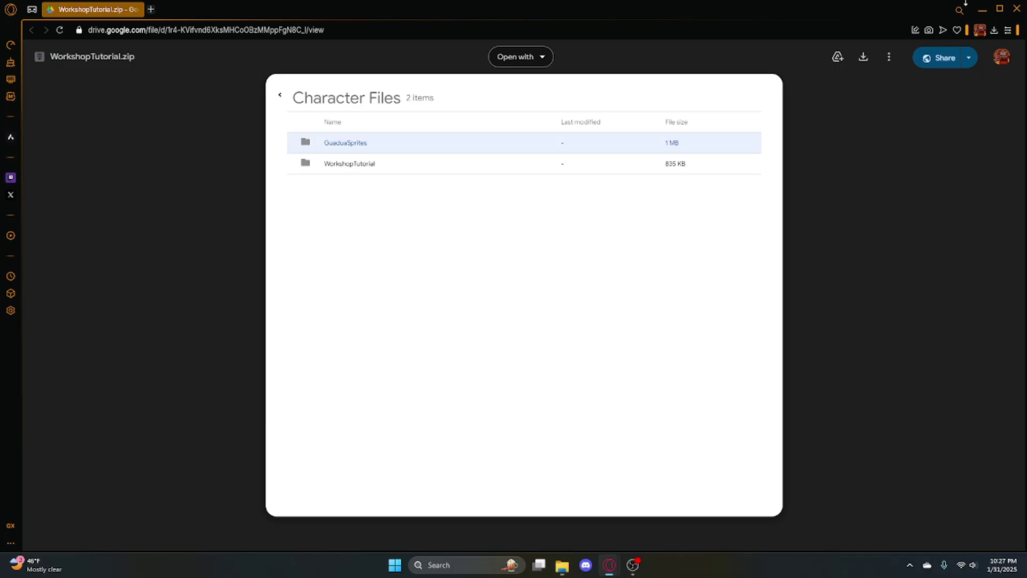
click(983, 9)
click(971, 5)
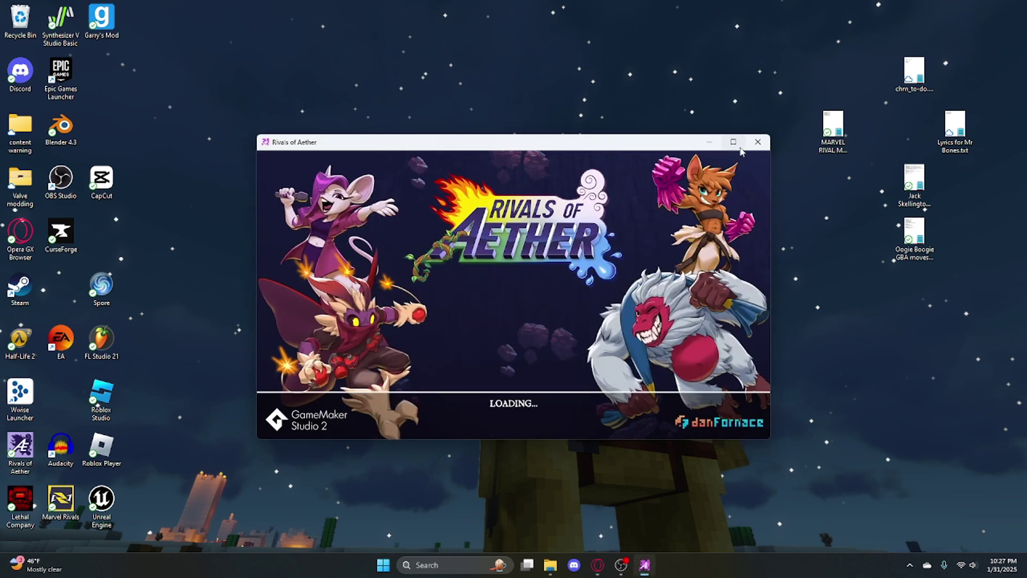
click(734, 142)
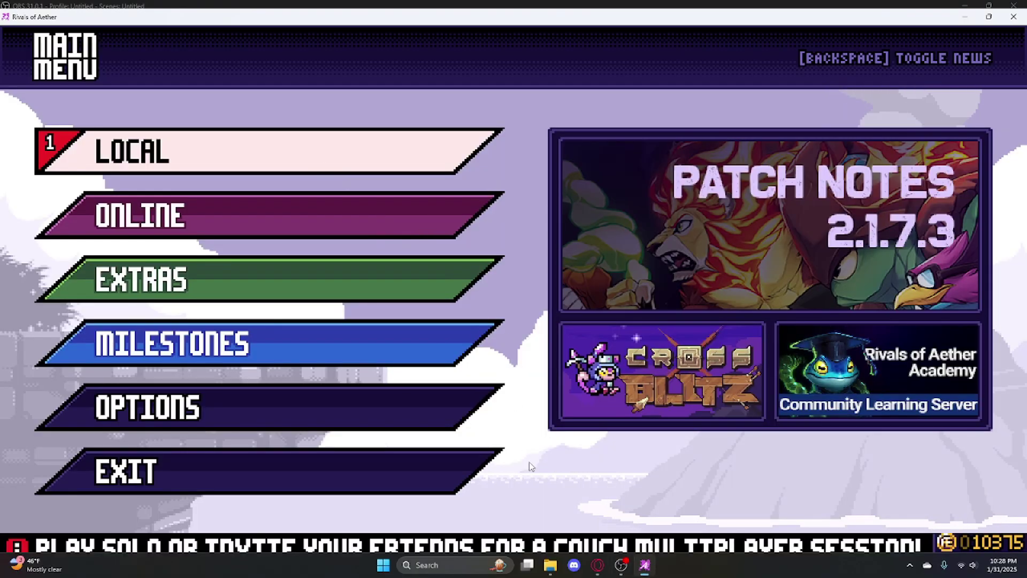
- Enter Local > Practice and place player 1's token on the workshop slot
key(Return)
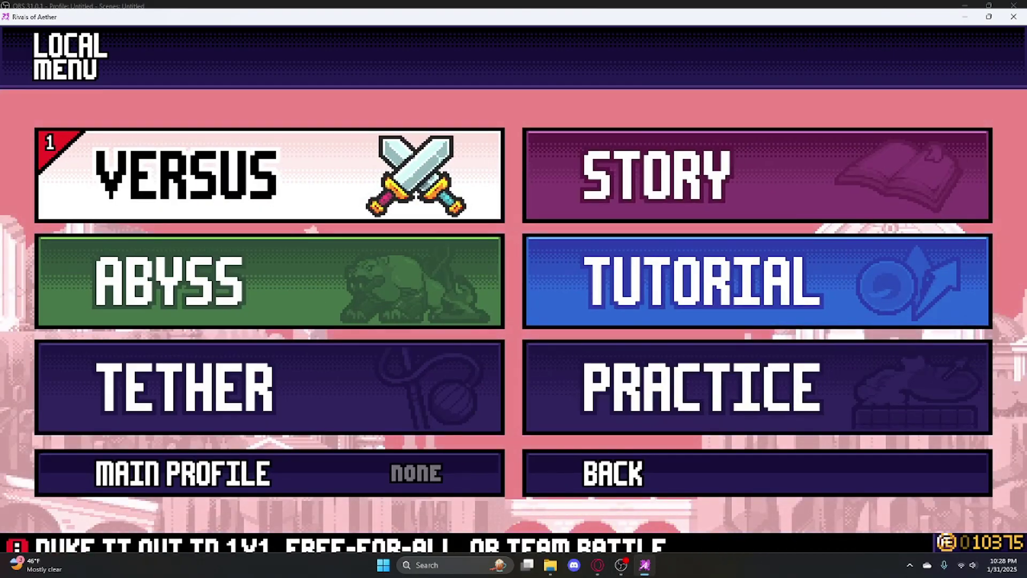
key(Down)
key(Down)
key(Right)
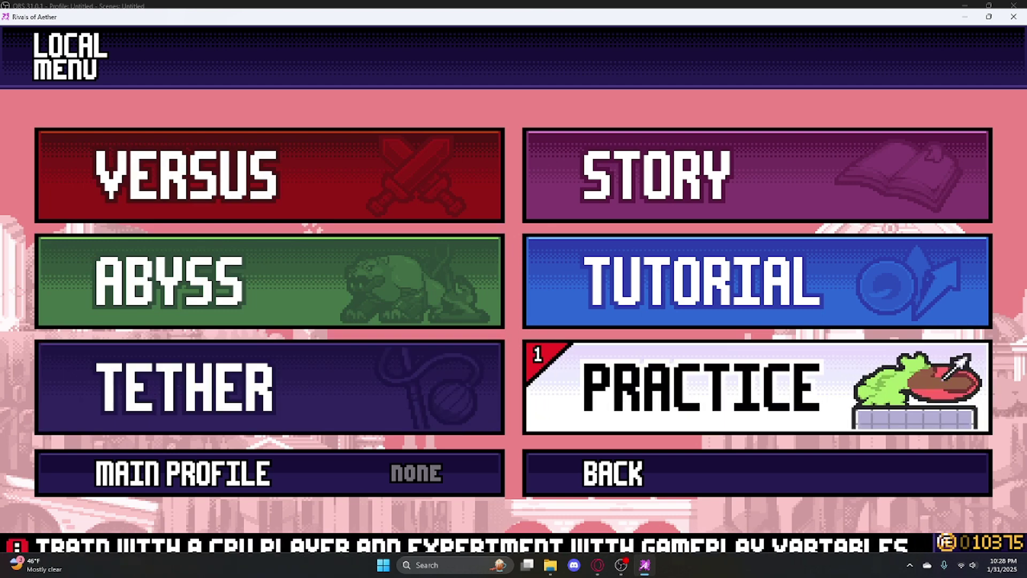
key(Return)
key(Up)
key(Right)
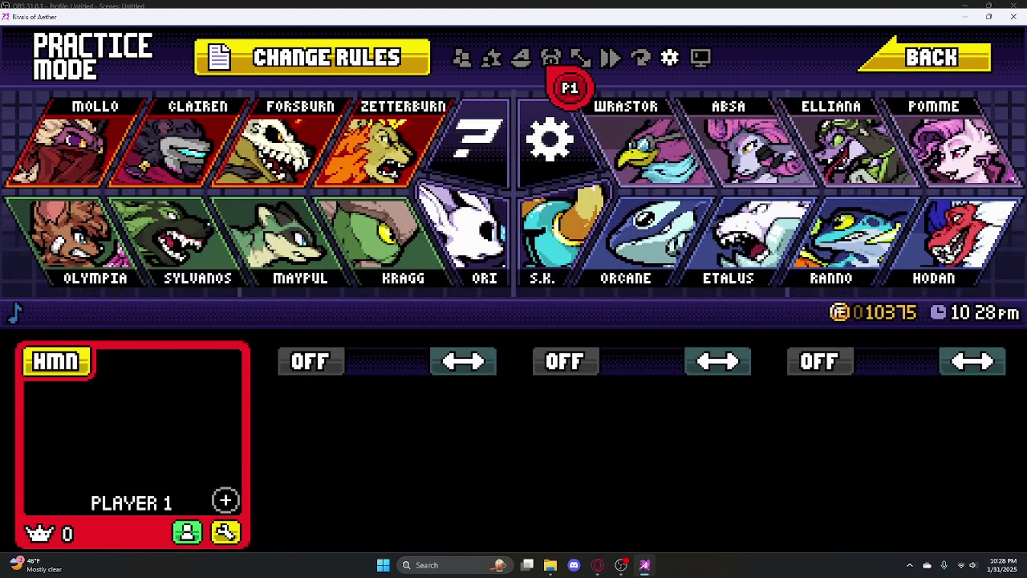
key(Down)
key(Left)
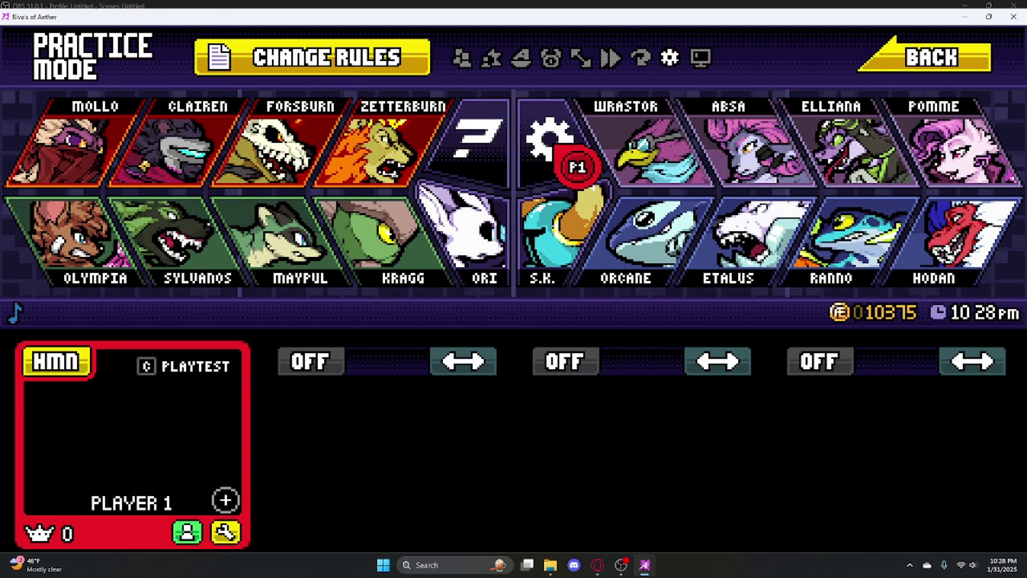
- Check the Workshop rule is ON in Change Rules and leave it on
key(Up)
key(Return)
key(Down)
key(Down)
key(Down)
key(Down)
key(Down)
key(Down)
key(Down)
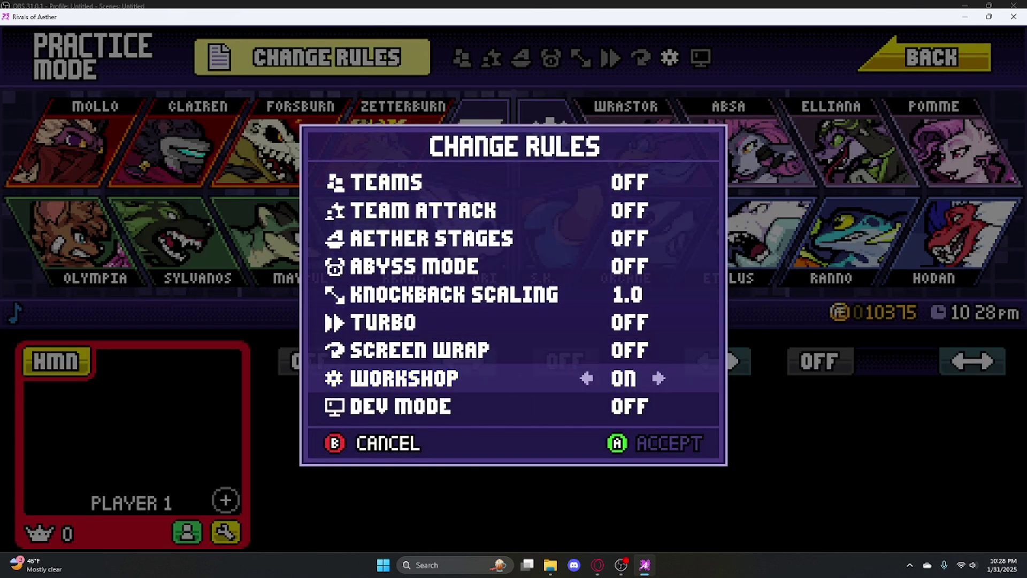
key(Escape)
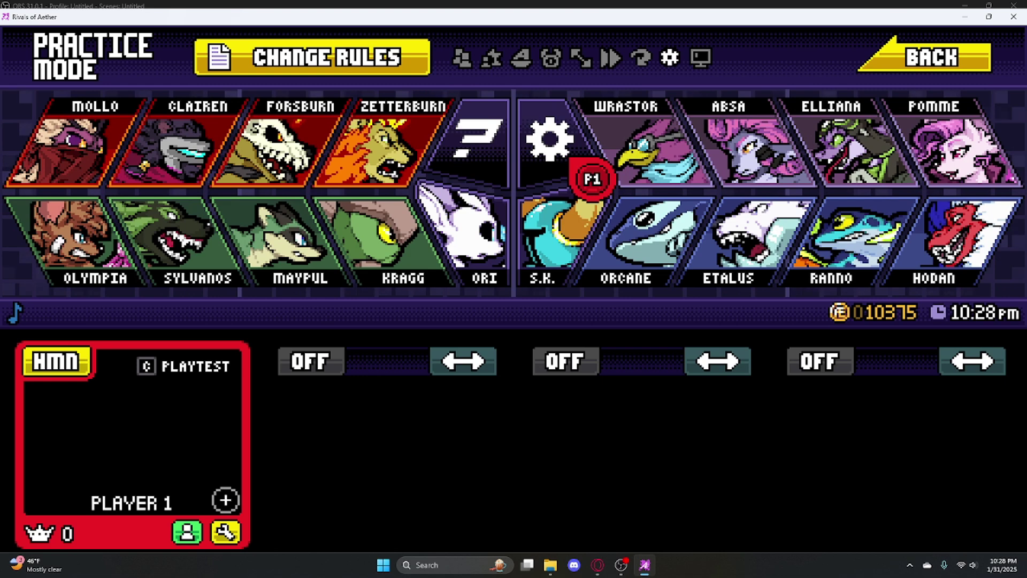
key(Return)
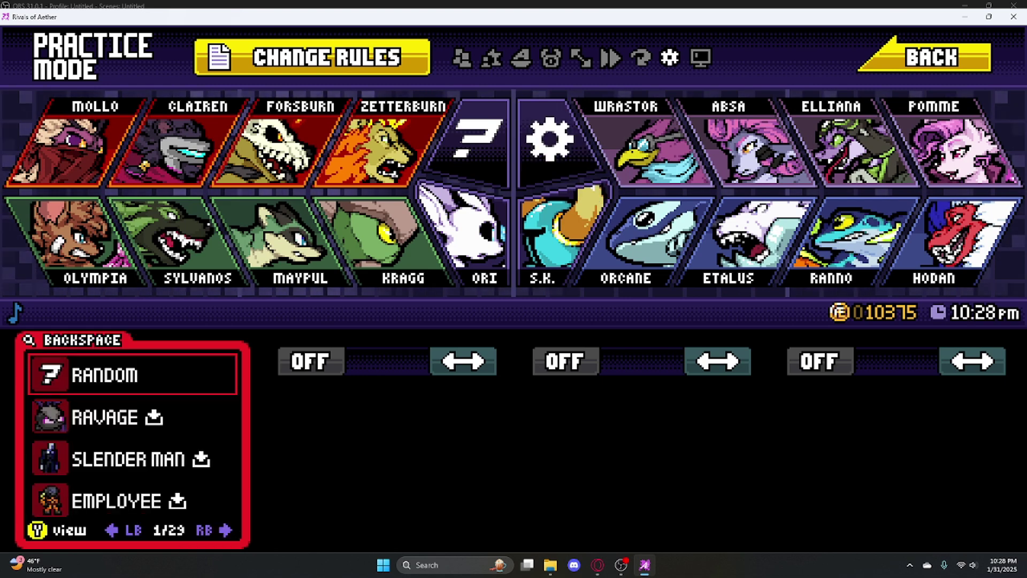
- Pick WORKSHOP TUTORIAL from page 29/29 of the workshop characters for player 1
key(Left)
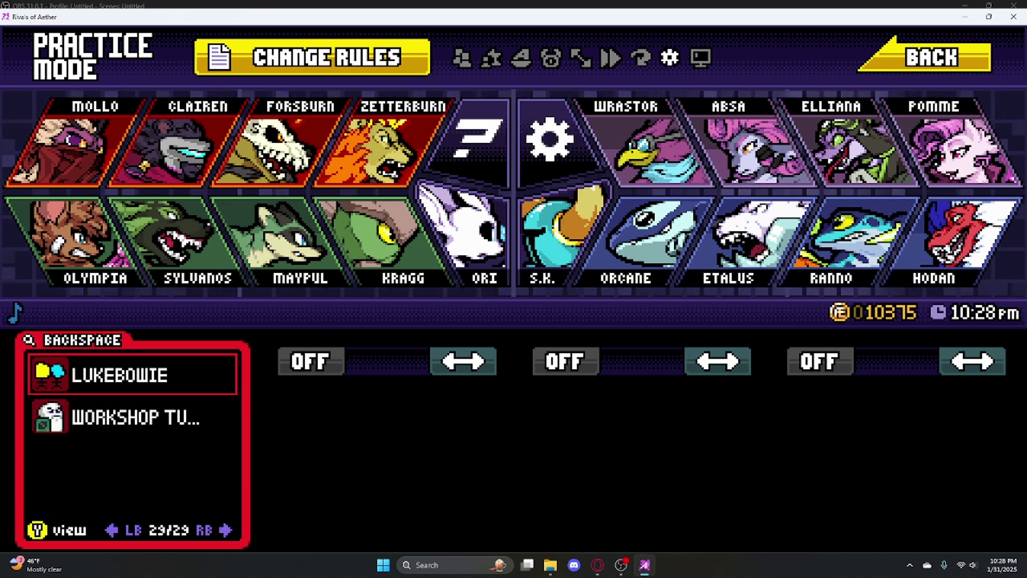
key(Down)
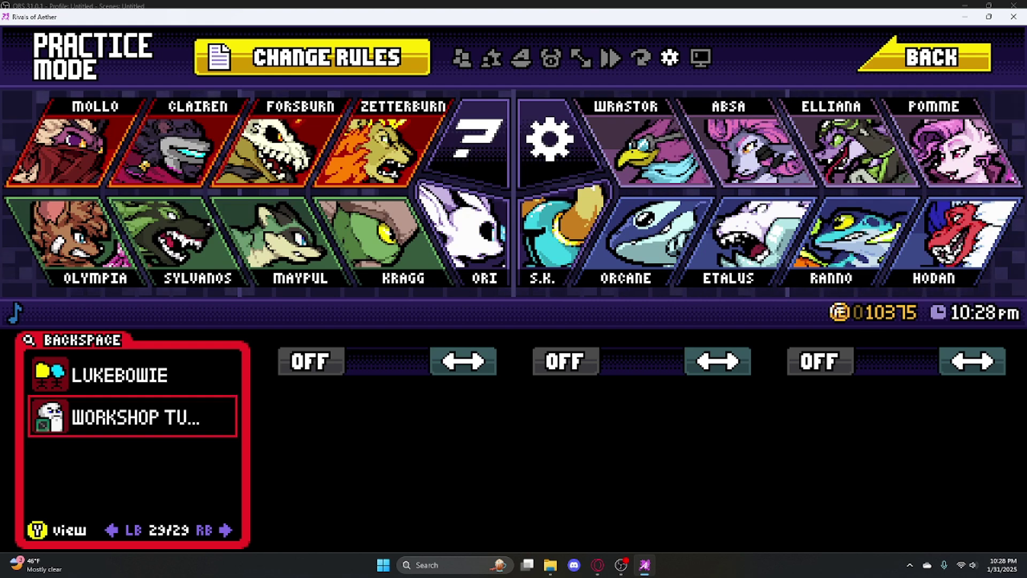
key(Return)
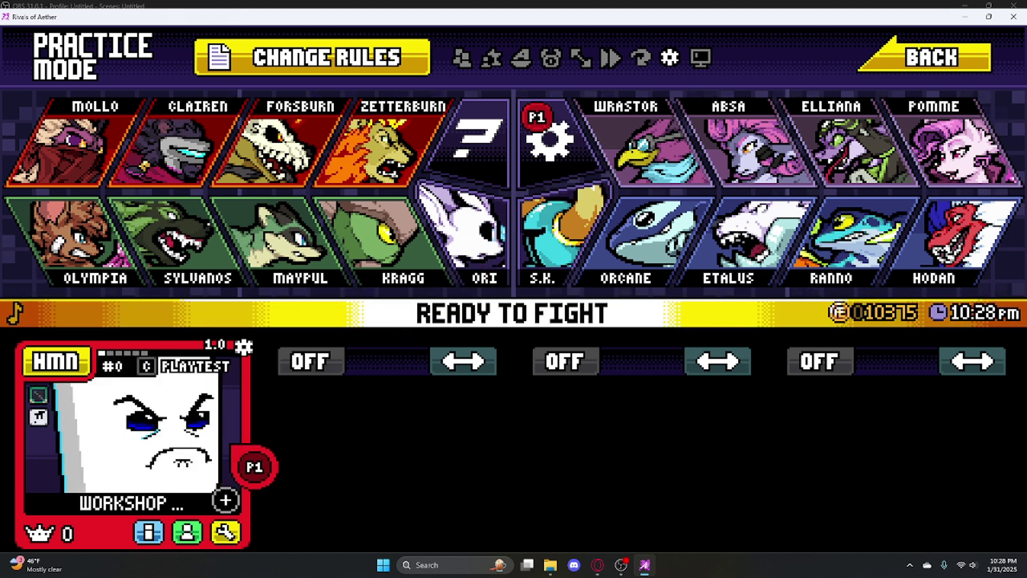
key(Right)
key(Right)
key(Right)
key(Right)
key(Right)
key(Right)
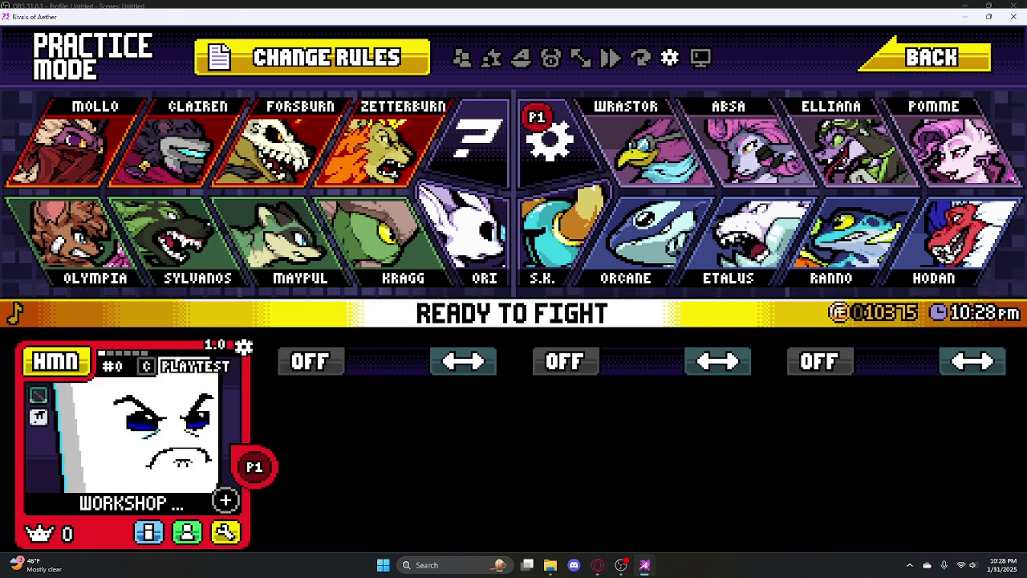
key(s)
key(a)
key(d)
- Start the practice match on the Practice Room stage
key(d)
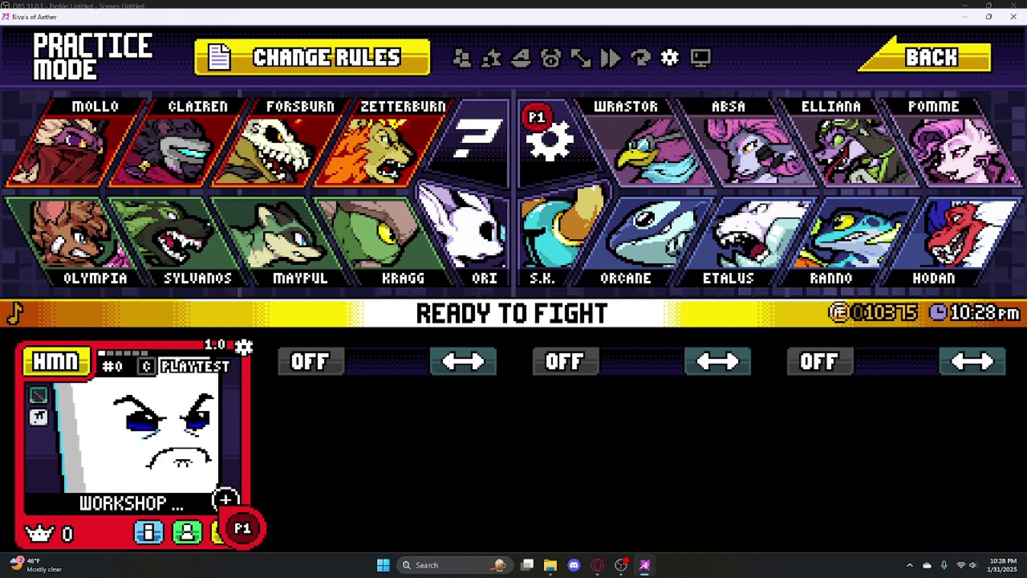
click(221, 508)
click(229, 528)
key(w)
key(d)
key(d)
key(Return)
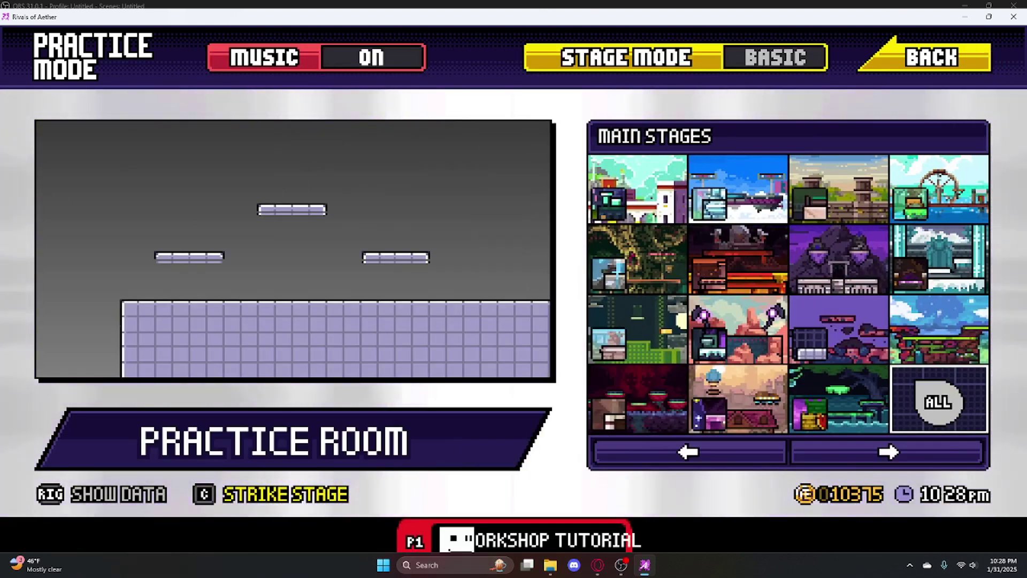
key(Return)
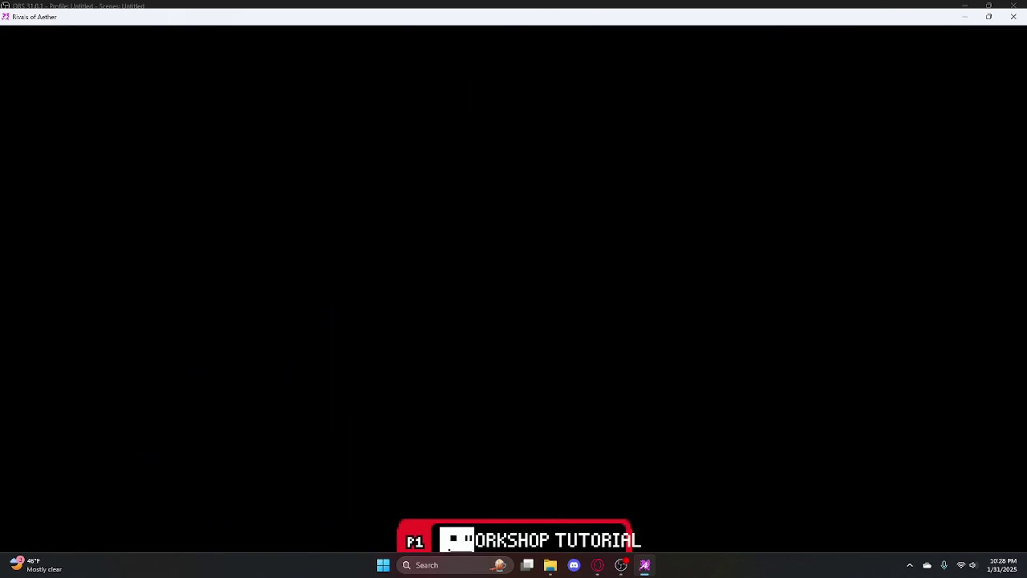
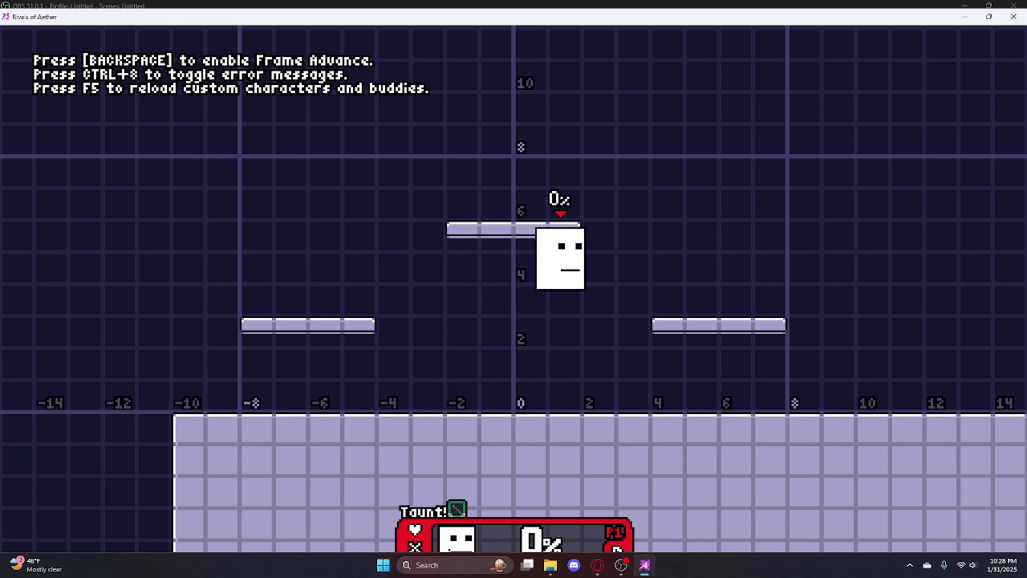
- Jump, dash, double-jump and wall-jump across the top and right platforms, then drop to the main stage
key(Left)
key(z)
key(z)
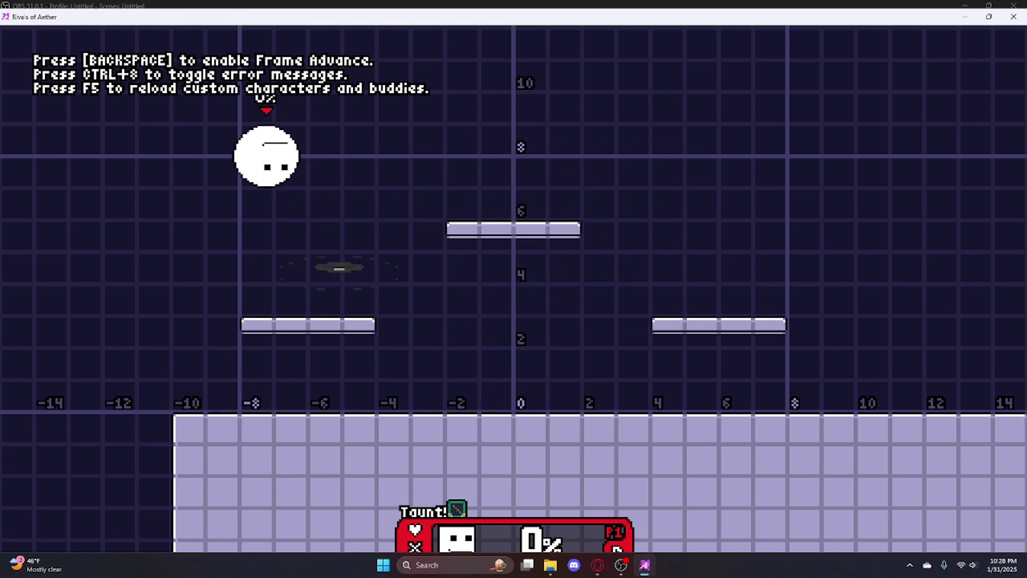
key(Right)
key(z)
key(z)
key(Right)
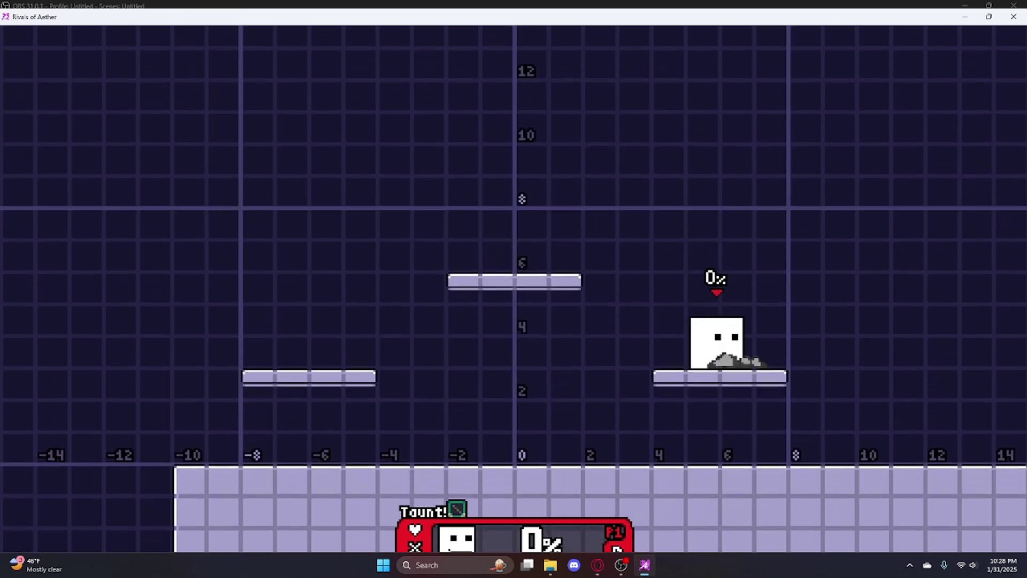
key(z)
key(z)
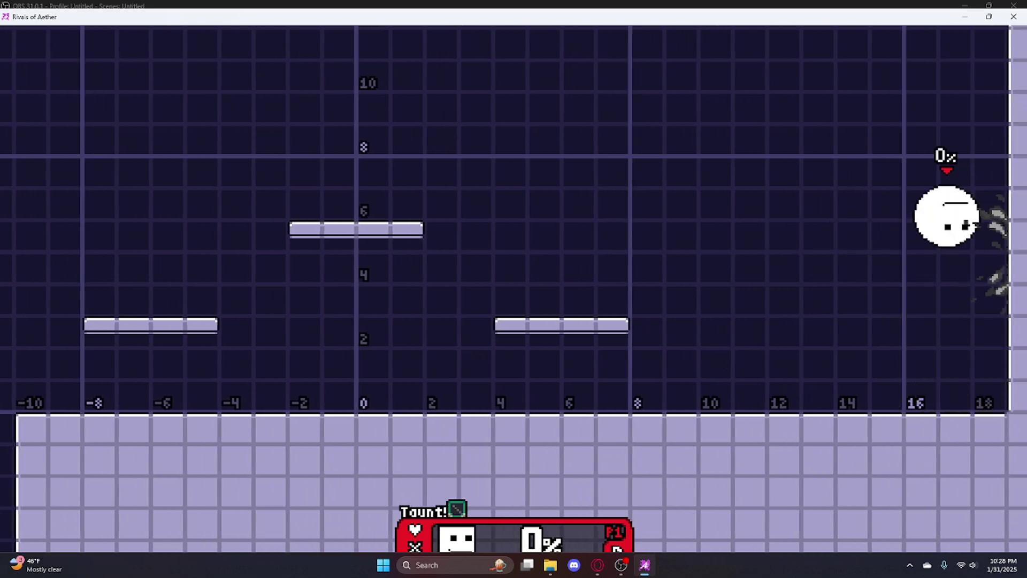
key(Left)
key(z)
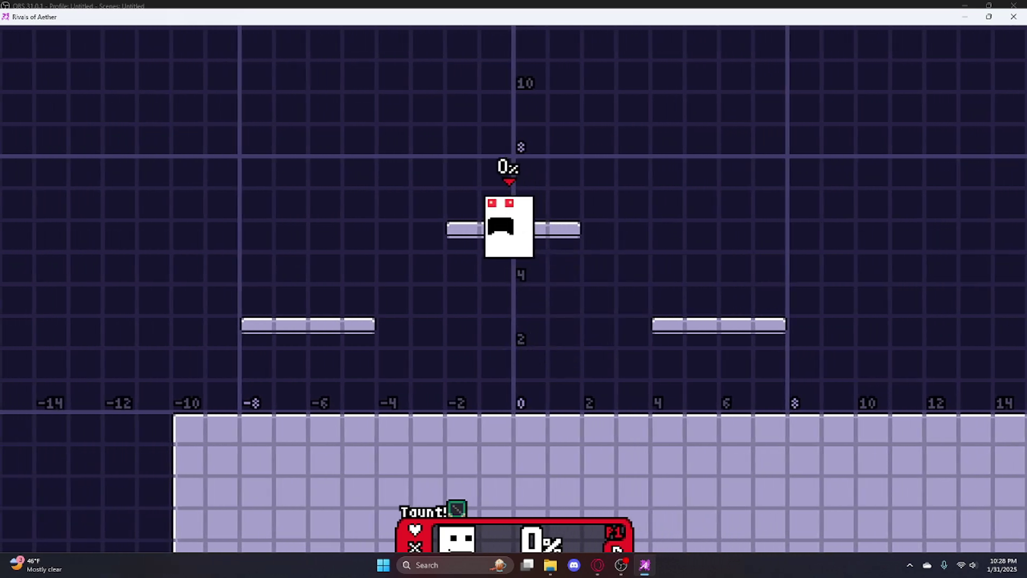
key(Down)
- Run along the main stage and test the cyan hexagon down special in mid-air
key(Left)
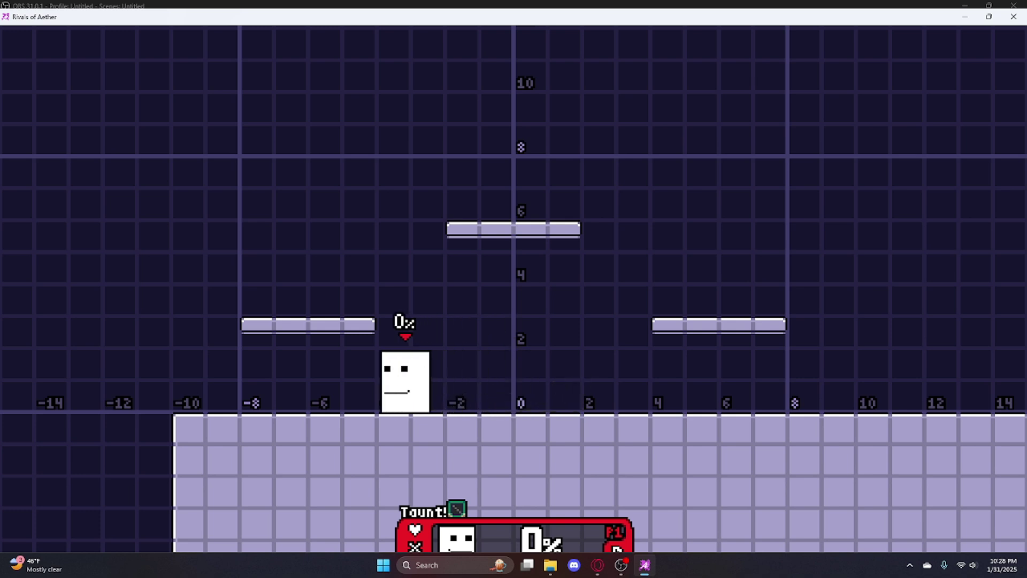
key(space)
key(z)
key(Down+c)
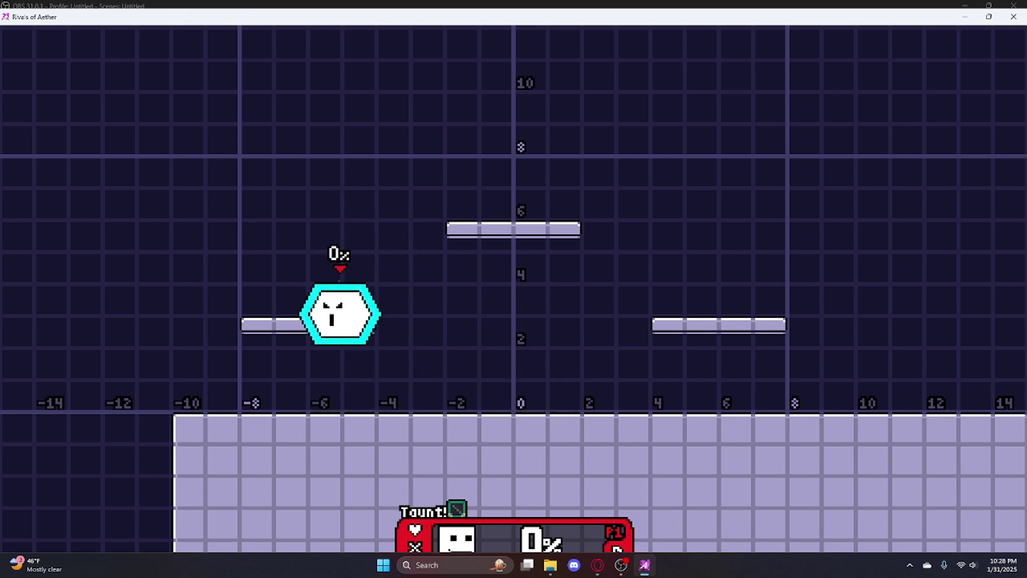
key(Right)
key(z)
key(z)
key(Down)
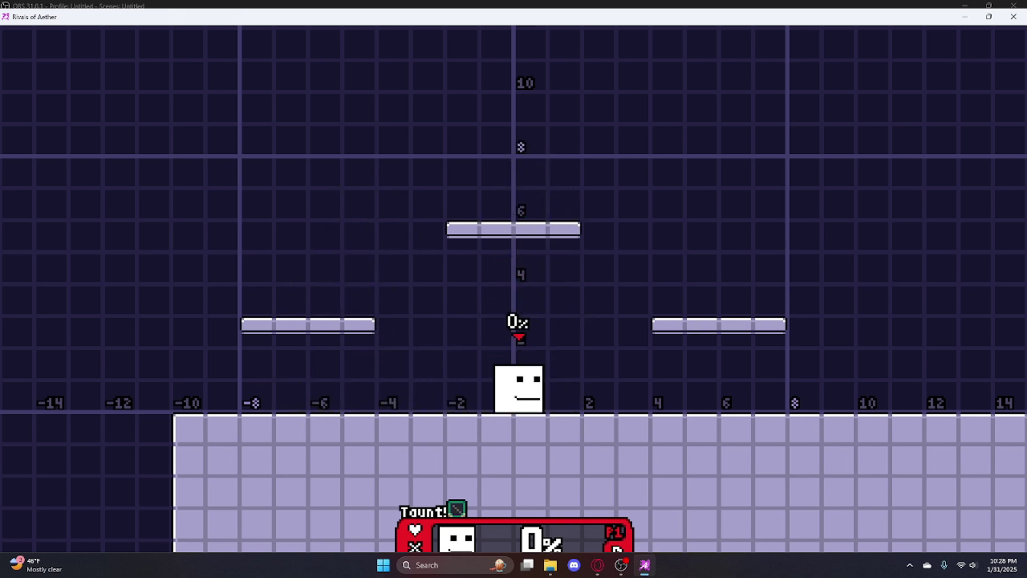
key(Left)
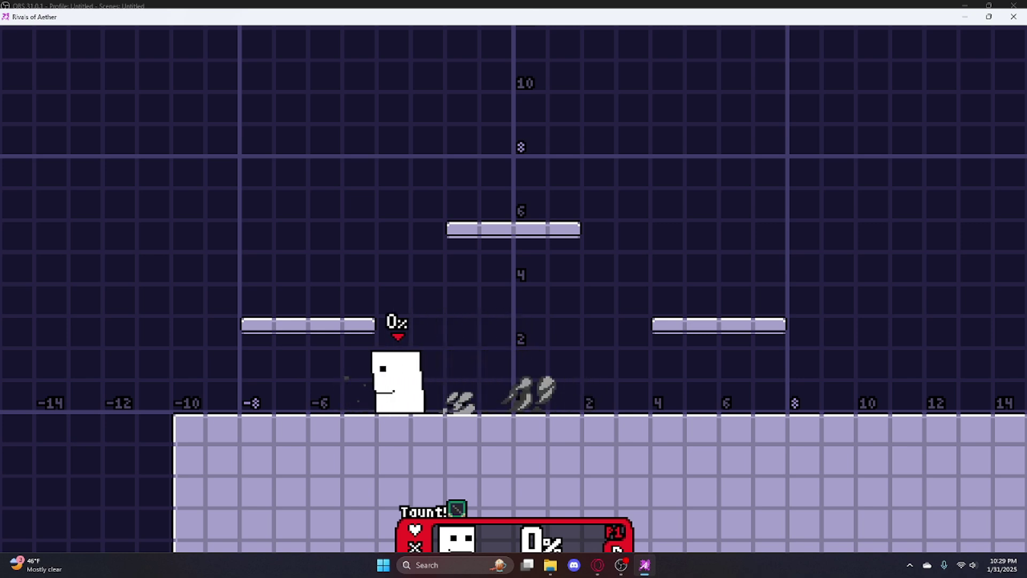
- Test dashing, recover after jumping off the left edge, fall off to respawn, then quit with Alt+F4
key(Right)
key(Left)
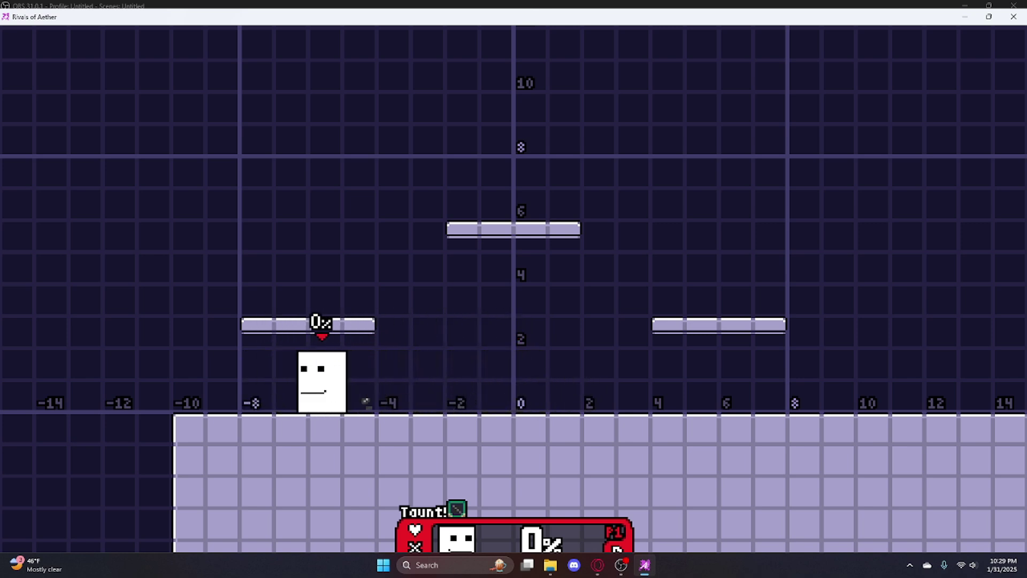
key(Right)
key(Left)
key(Up)
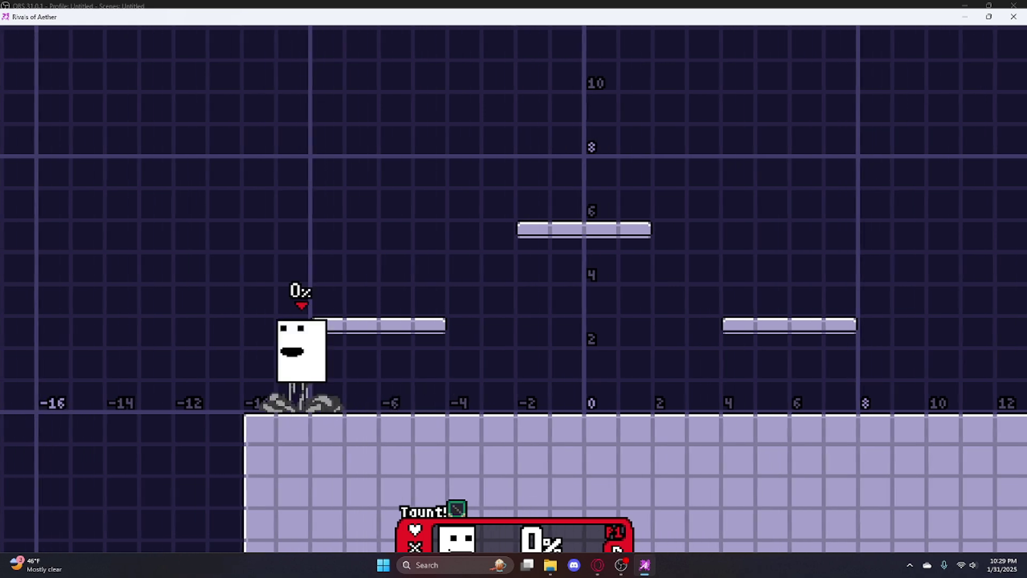
key(Up)
key(Right)
key(Up)
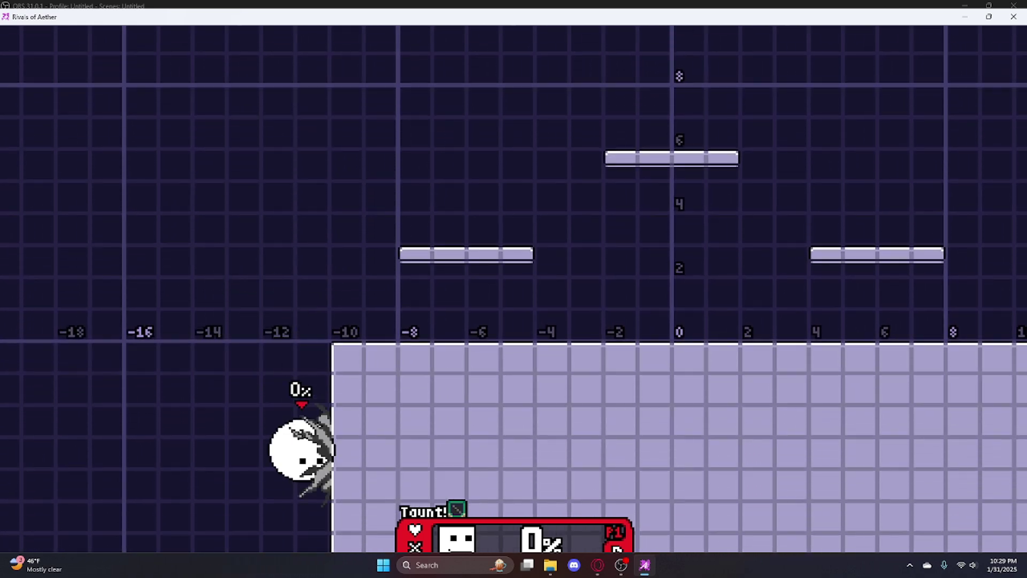
key(Down)
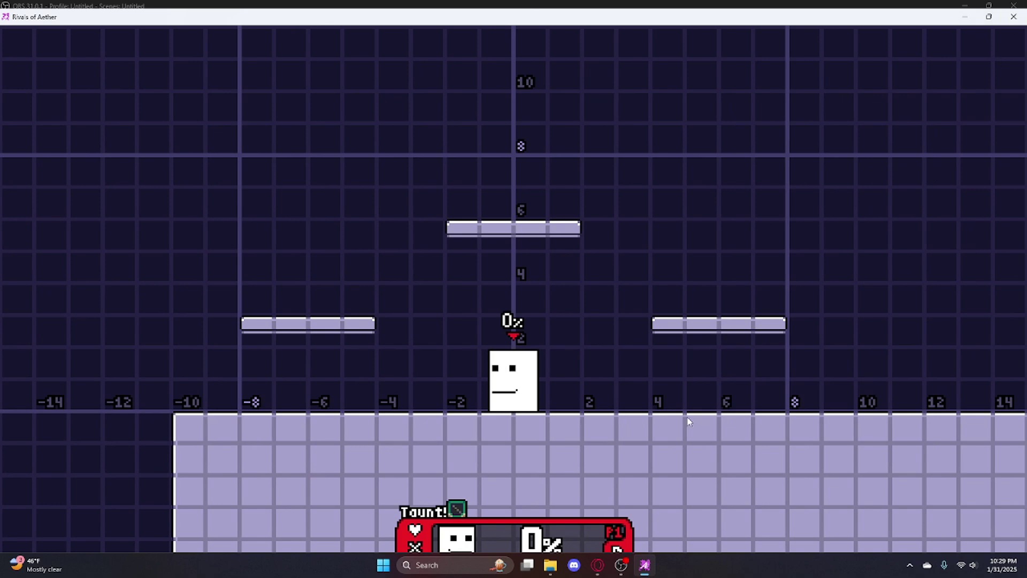
key(alt+F4)
- Browse between the WorkshopTutorial folder windows and select several items in the inner WorkshopTutorial folder
mouse_move(562, 564)
click(605, 512)
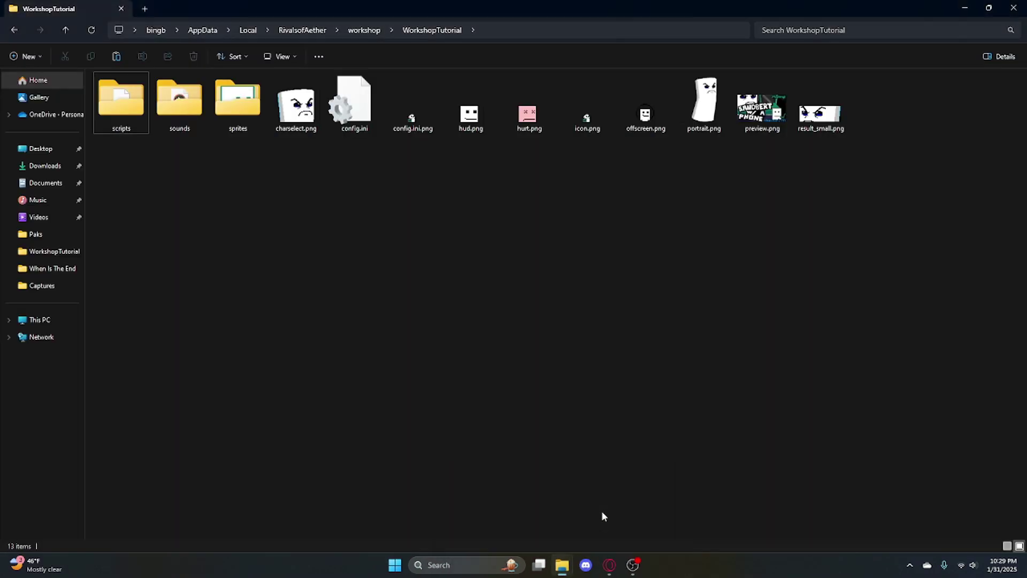
click(513, 520)
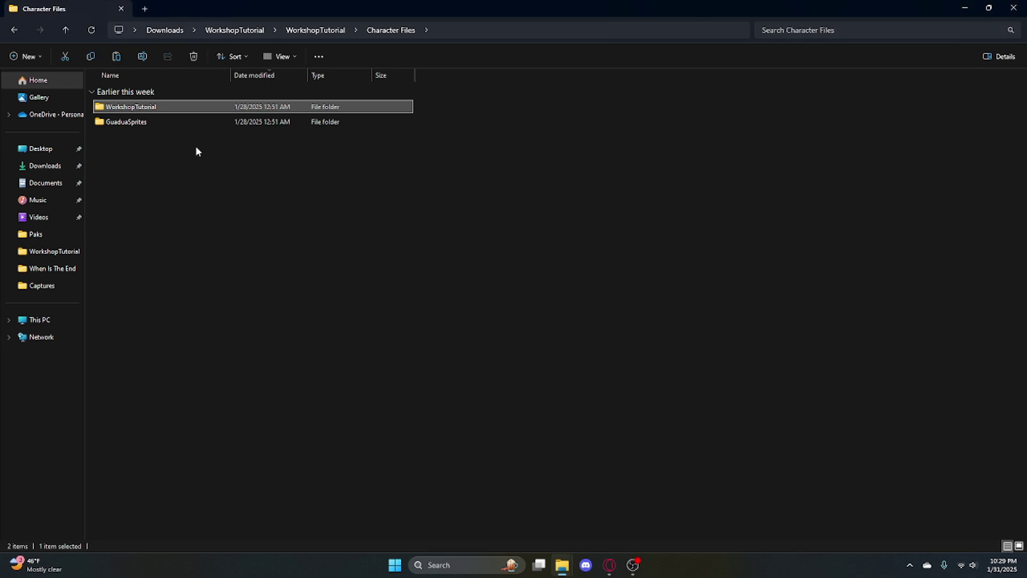
click(316, 30)
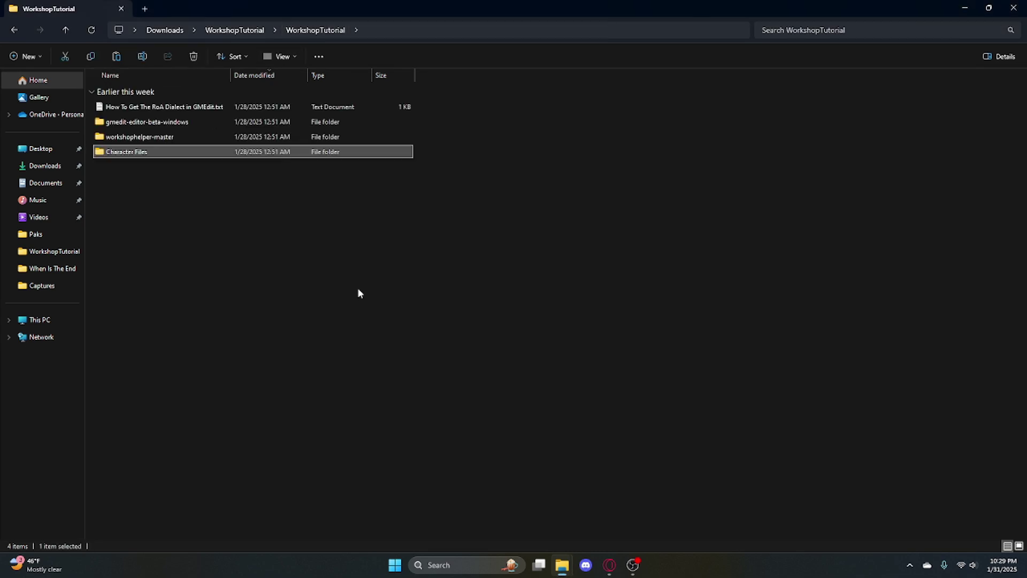
click(237, 31)
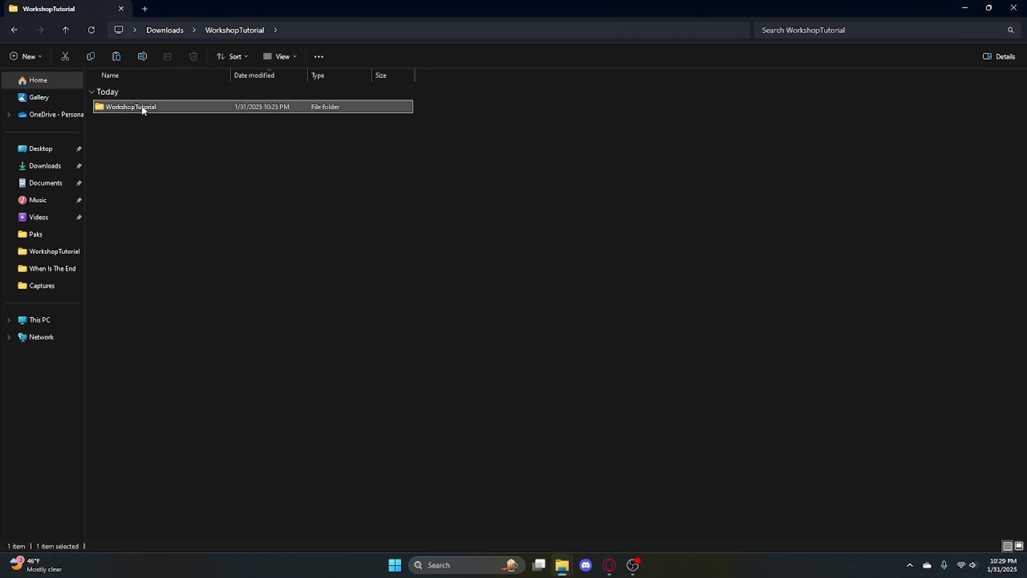
double_click(142, 107)
drag(199, 221, 230, 200)
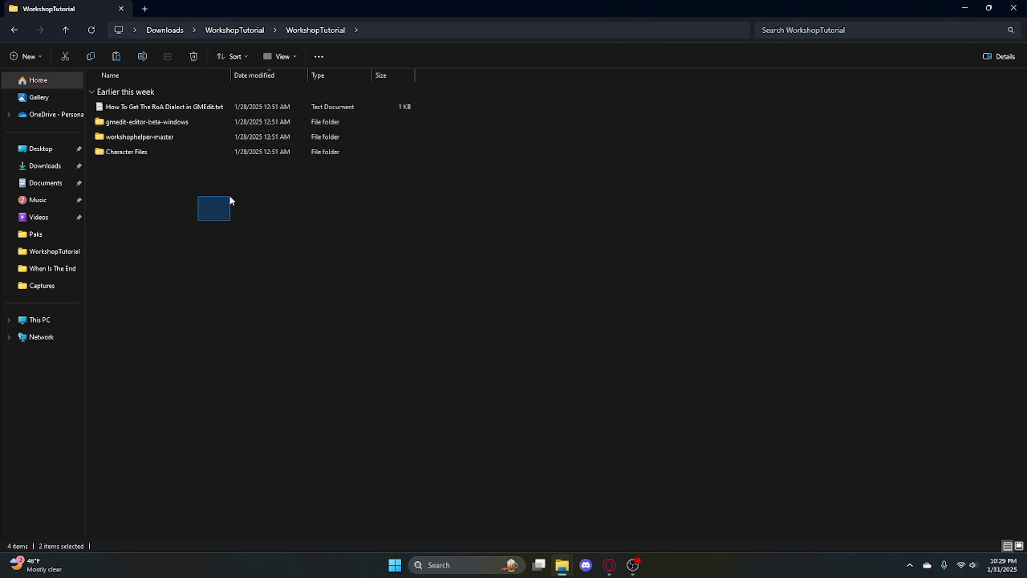
drag(458, 137, 68, 39)
drag(343, 274, 291, 290)
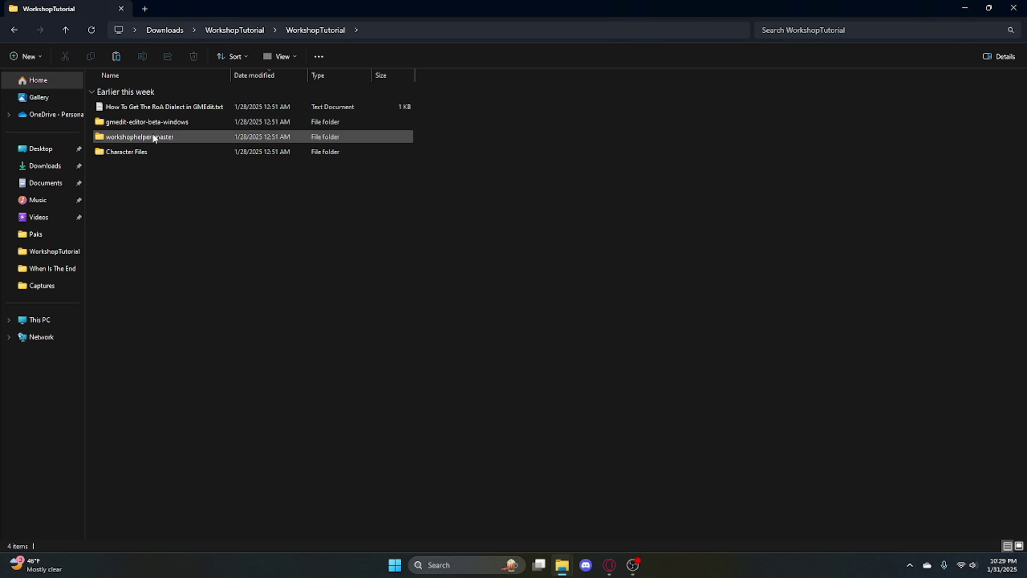
- Switch to the installed character folder and try selecting its files, including charselect.png and config.ini.png
click(562, 565)
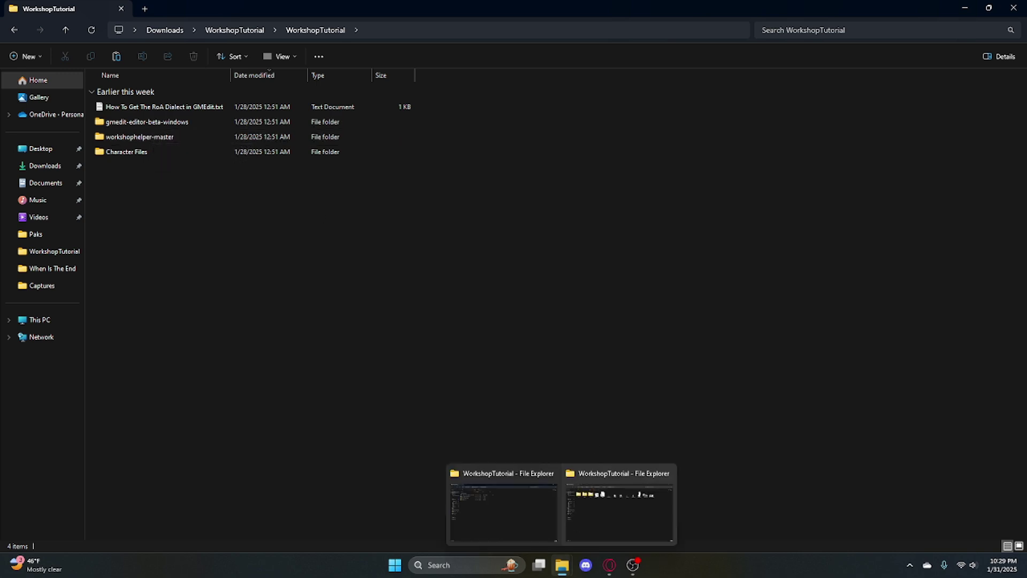
click(600, 518)
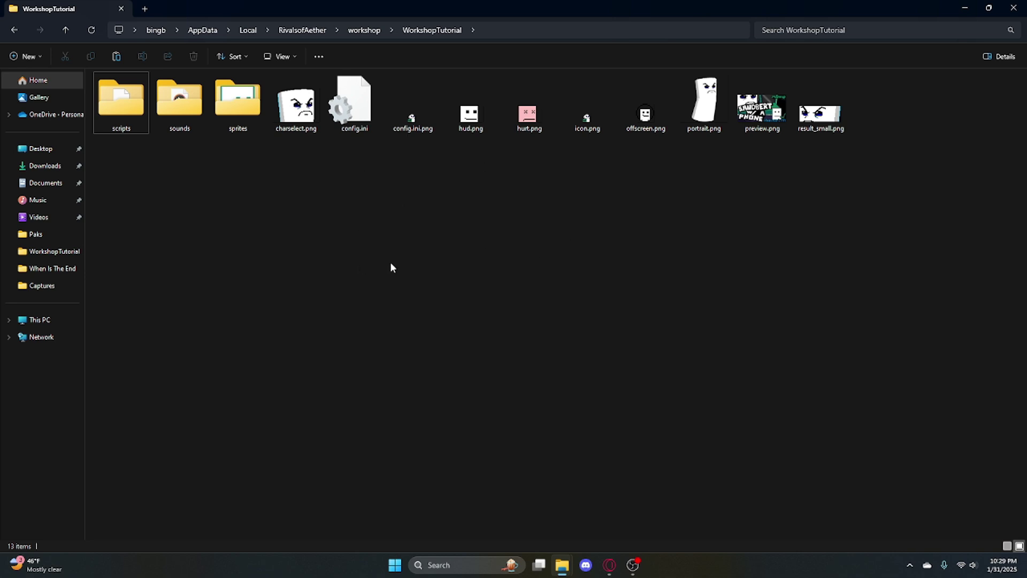
drag(241, 153, 819, 147)
drag(819, 148, 304, 80)
drag(311, 159, 289, 122)
drag(404, 219, 431, 131)
click(447, 197)
click(363, 147)
- Select charselect.png and then eight of the other character files
mouse_move(290, 152)
mouse_down()
mouse_move(337, 142)
mouse_move(303, 117)
mouse_move(522, 302)
mouse_up()
mouse_move(595, 311)
mouse_down()
mouse_move(620, 242)
mouse_move(447, 175)
mouse_move(610, 420)
mouse_move(620, 460)
mouse_up()
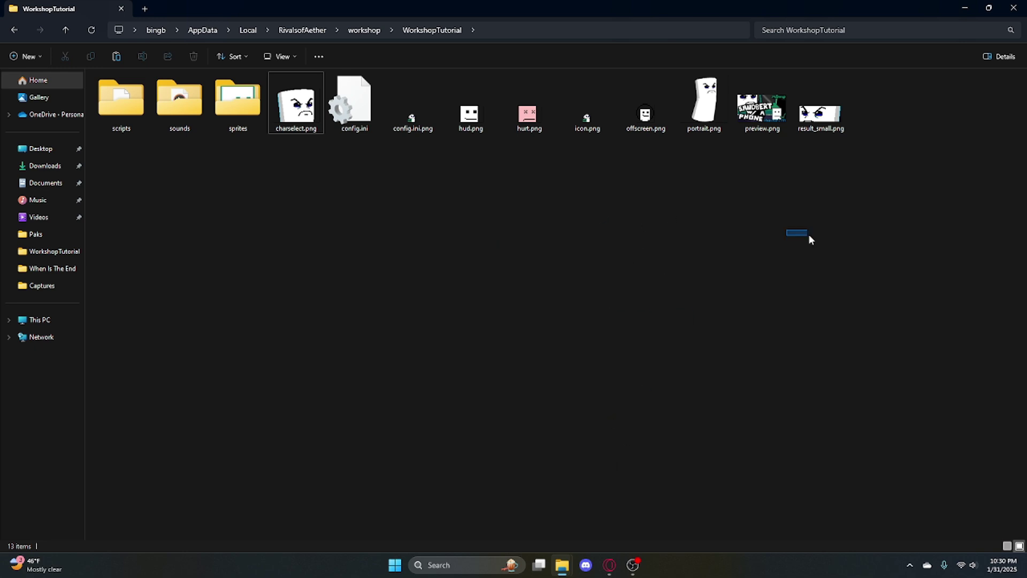
drag(811, 240, 528, 146)
click(304, 134)
drag(296, 147, 288, 90)
drag(413, 202, 295, 189)
drag(850, 167, 445, 180)
- Open Photopea from the Google results and drag charselect.png from the character folder into it
click(609, 565)
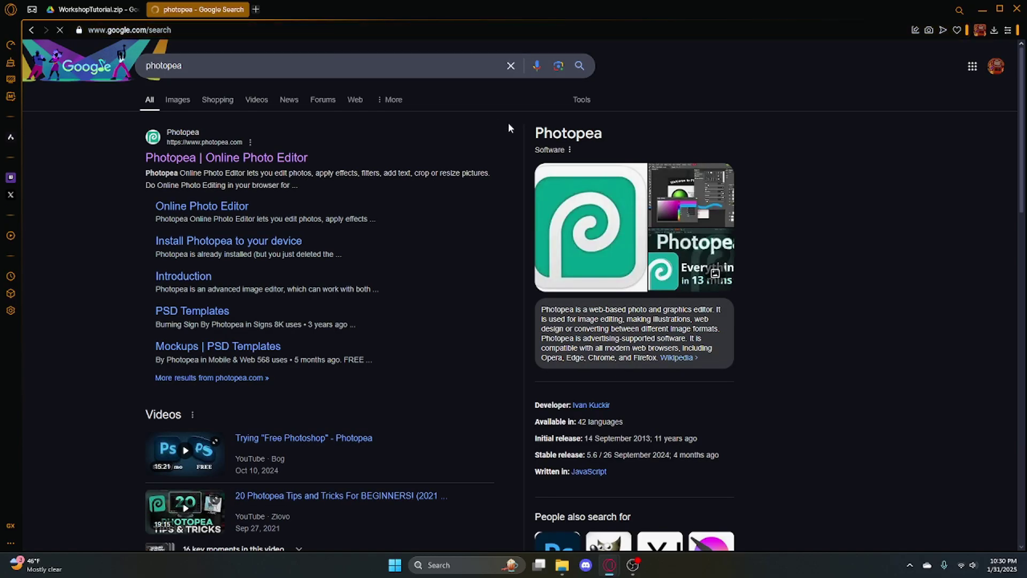
click(234, 161)
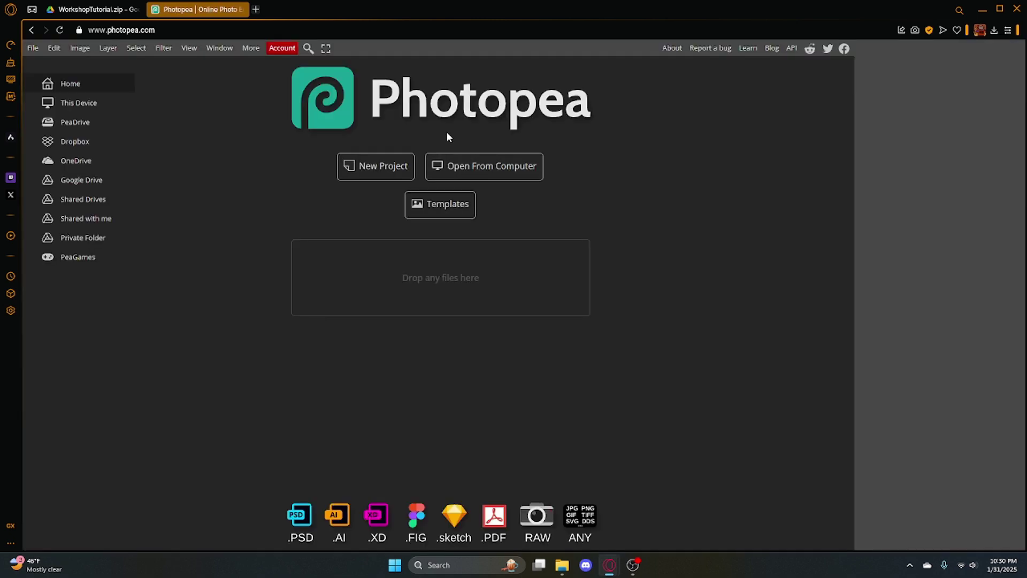
click(561, 565)
click(583, 493)
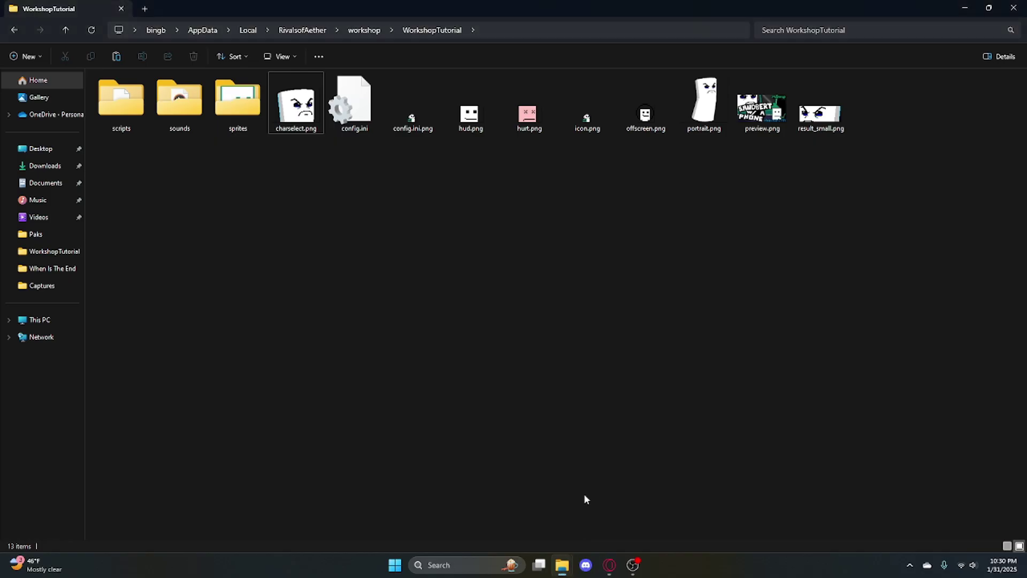
drag(296, 108, 484, 261)
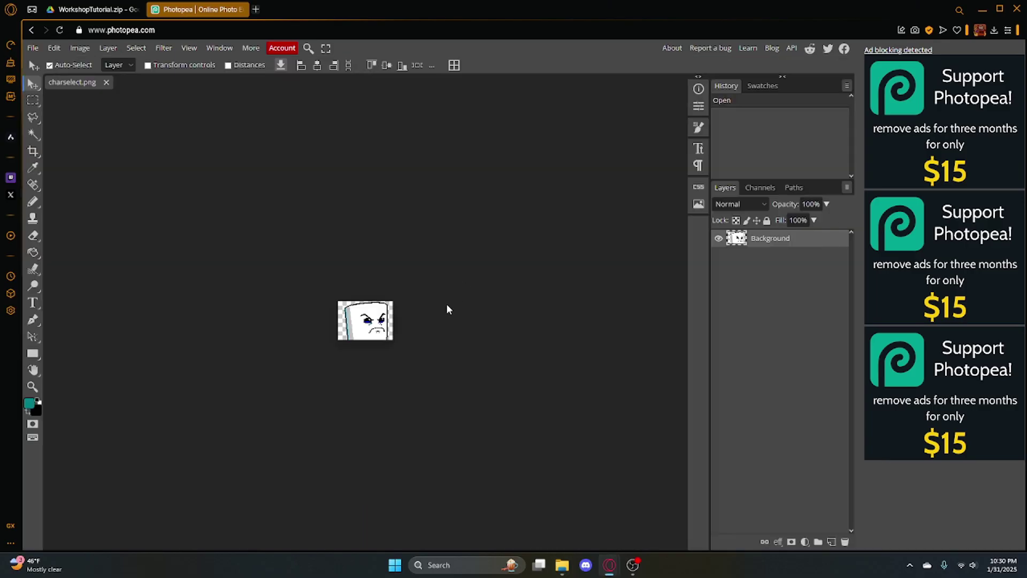
- Add Layer 1, pick a smaller Pencil brush, and hide the Background layer
scroll(396, 351, up, 5)
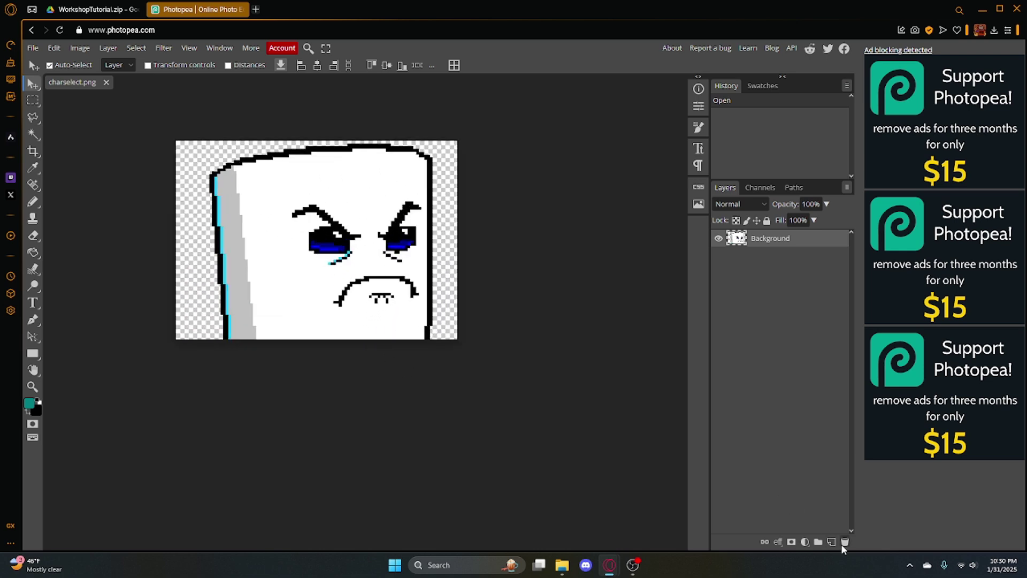
click(832, 542)
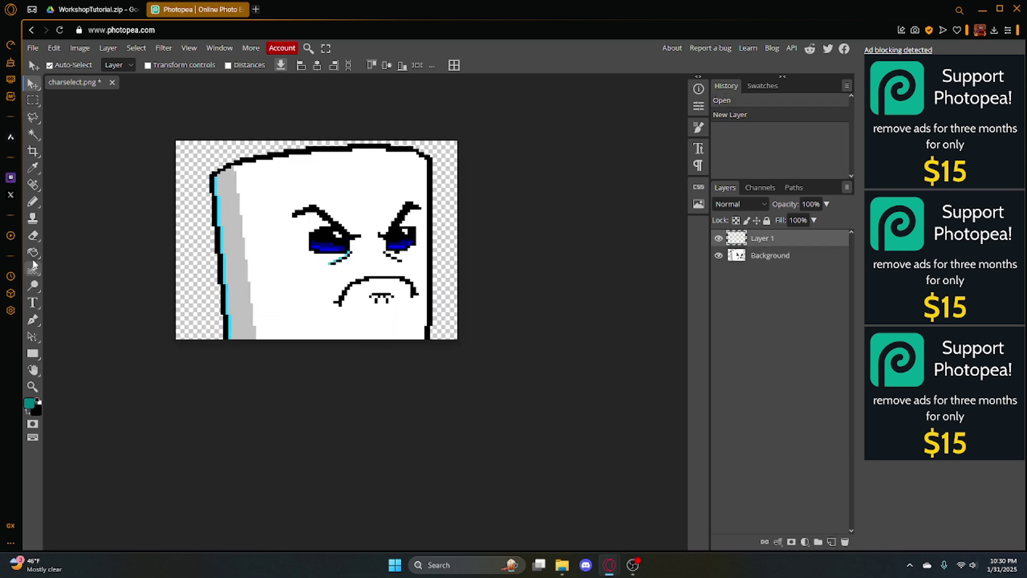
click(32, 202)
right_click(182, 202)
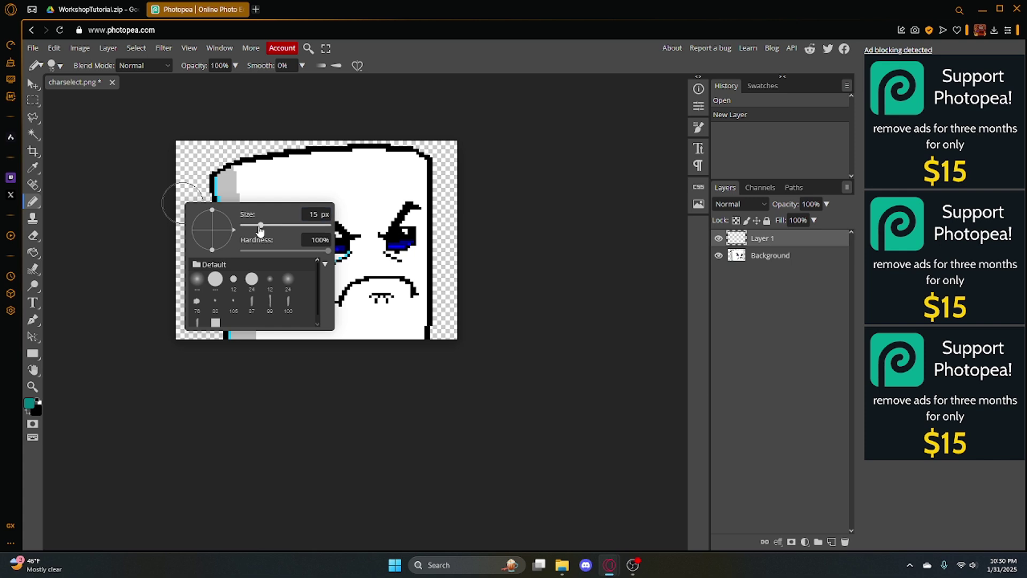
drag(260, 227, 240, 226)
click(726, 257)
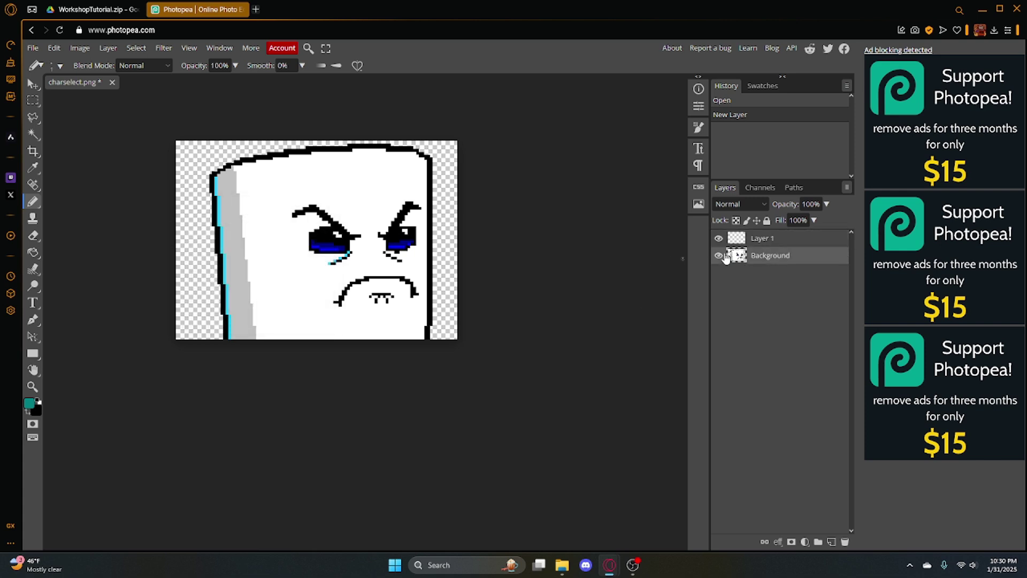
click(720, 255)
click(759, 239)
- Draw trial pencil strokes on Layer 1 and undo them
drag(277, 260, 378, 238)
click(396, 132)
key(ctrl+z)
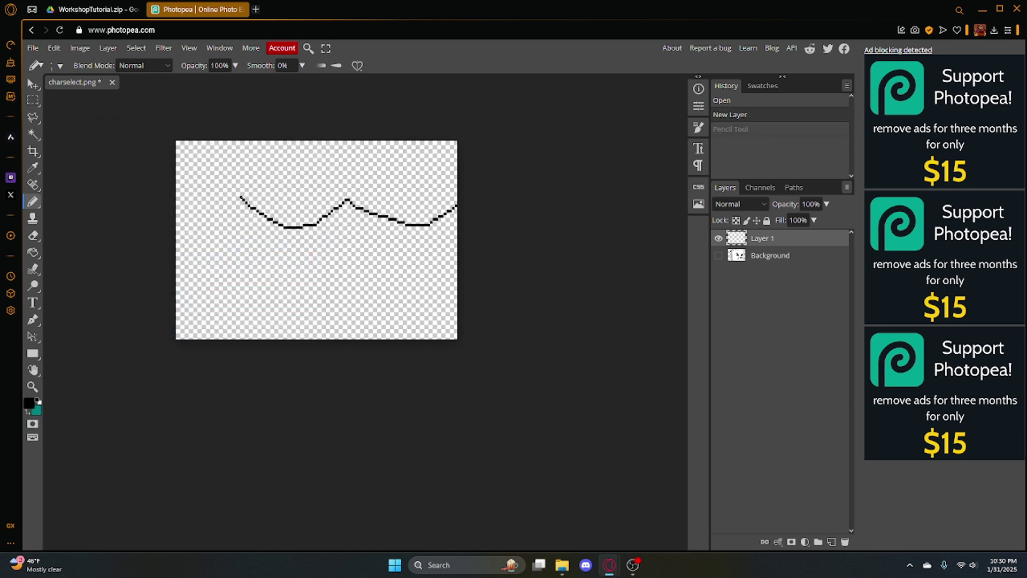
mouse_move(241, 197)
mouse_down()
mouse_move(379, 283)
mouse_move(399, 220)
mouse_up()
drag(249, 164, 285, 169)
drag(371, 177, 381, 144)
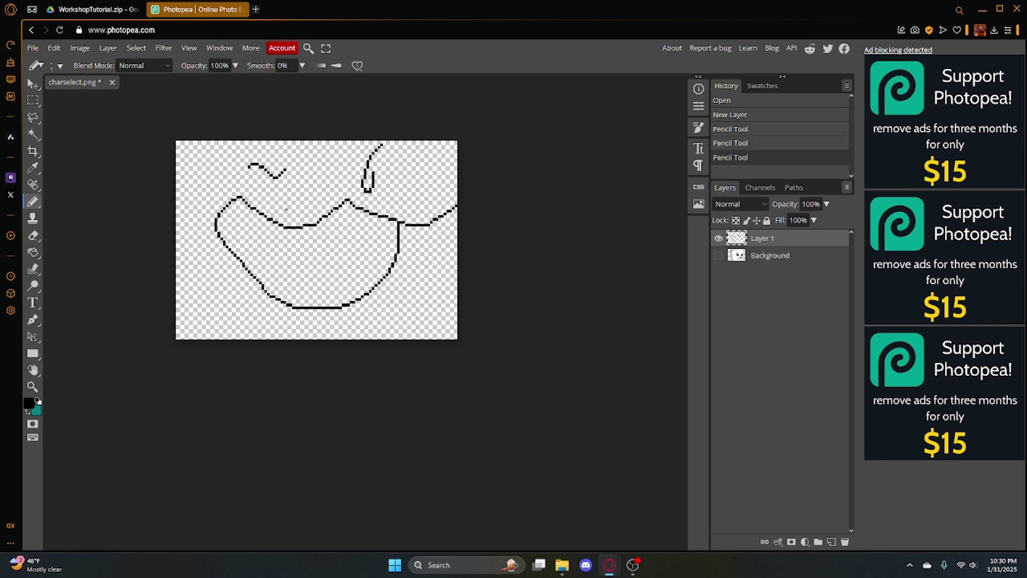
key(ctrl+z)
key(ctrl+z)
key(ctrl+z)
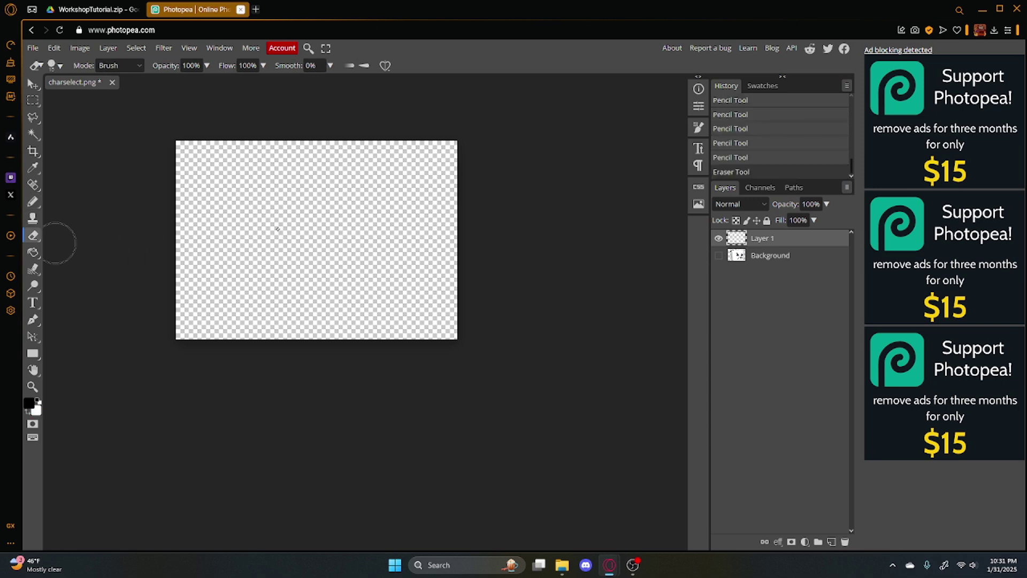
- Redraw the round fish-like outline with the pencil, then add a new layer above Background
key(b)
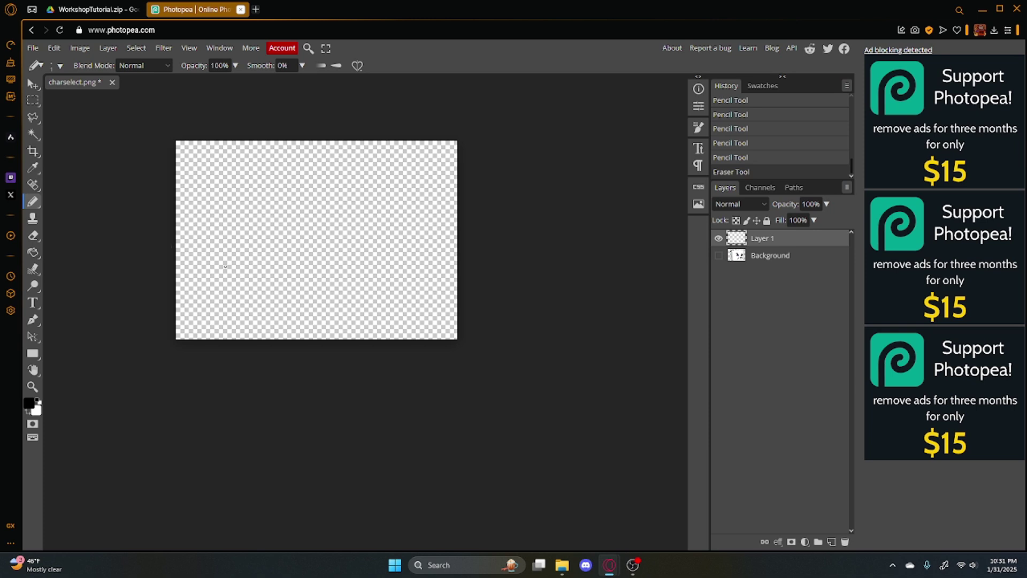
mouse_move(221, 265)
mouse_down()
mouse_move(343, 198)
mouse_move(394, 208)
mouse_up()
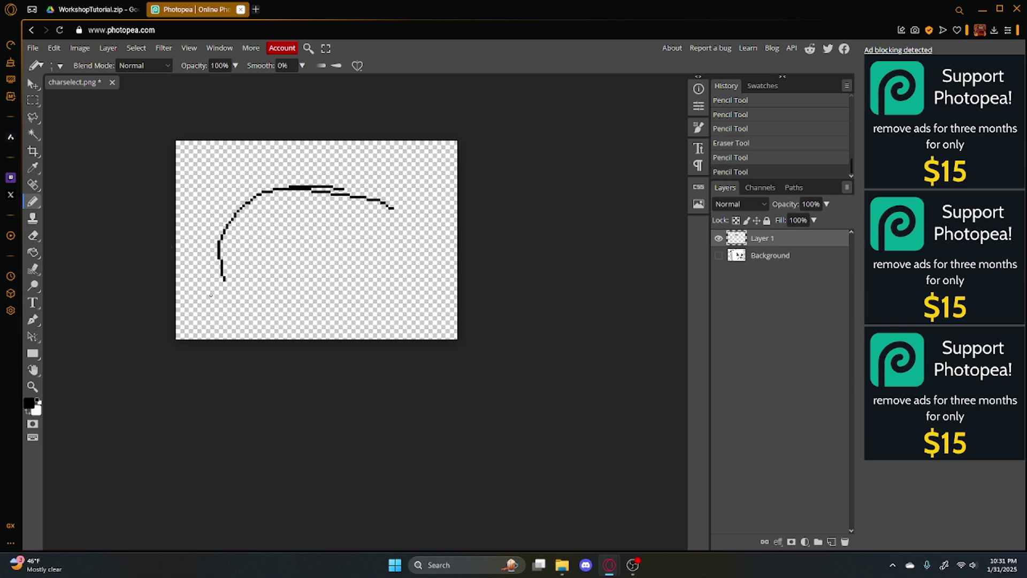
drag(213, 292, 362, 289)
drag(329, 311, 357, 302)
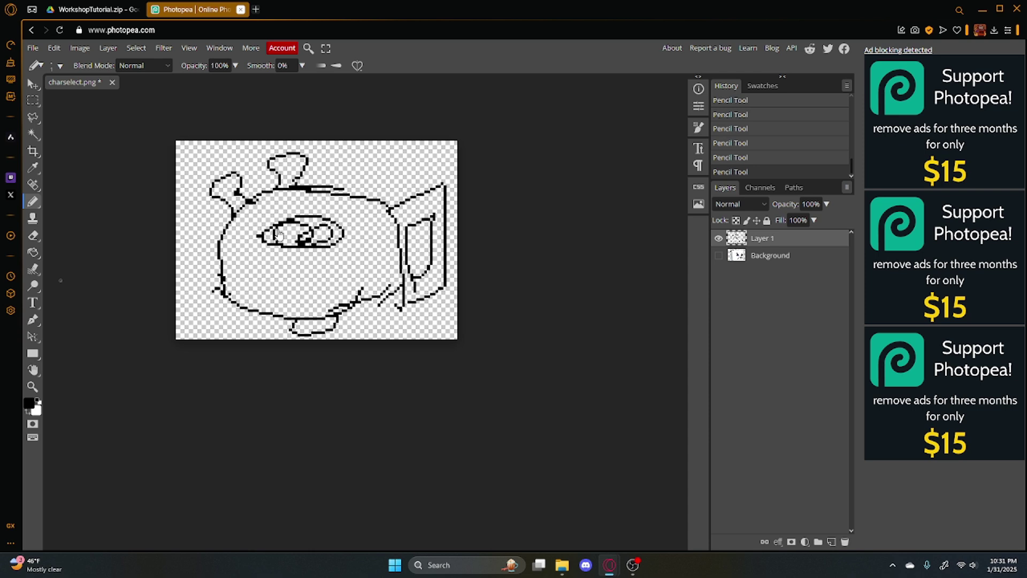
click(750, 263)
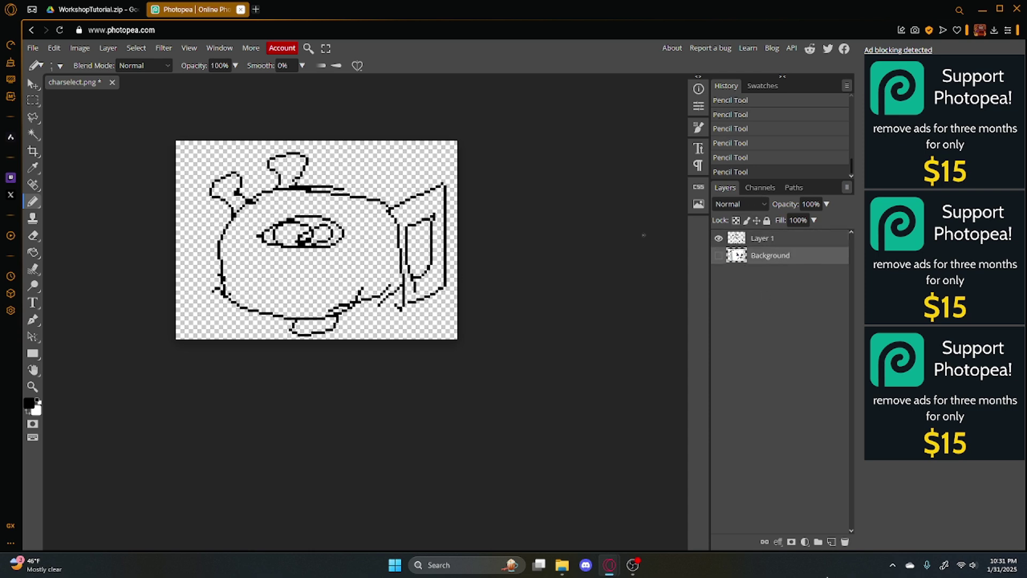
click(831, 542)
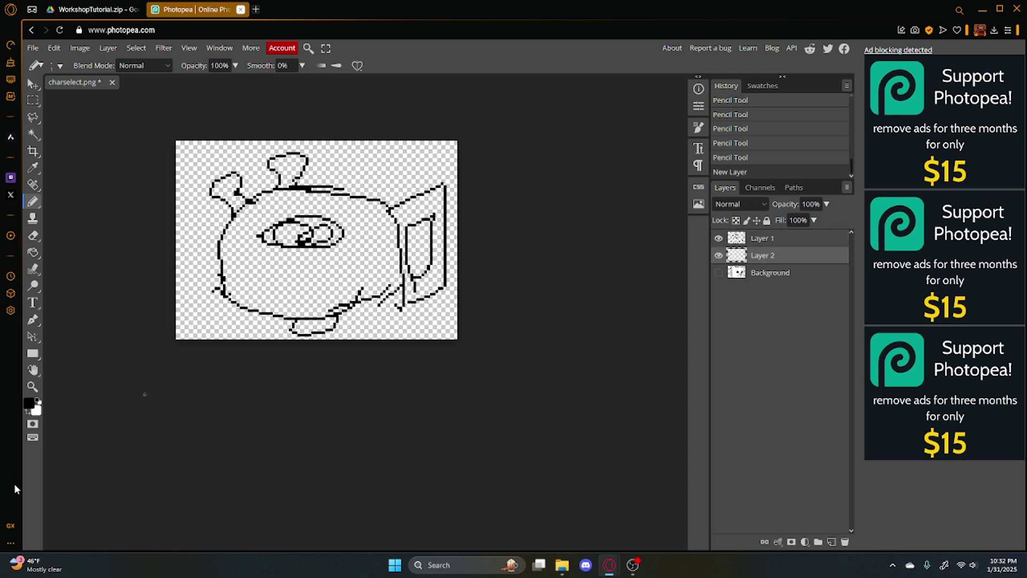
- Set the foreground colour to bright green and adjust the brush size for painting
click(29, 407)
click(242, 238)
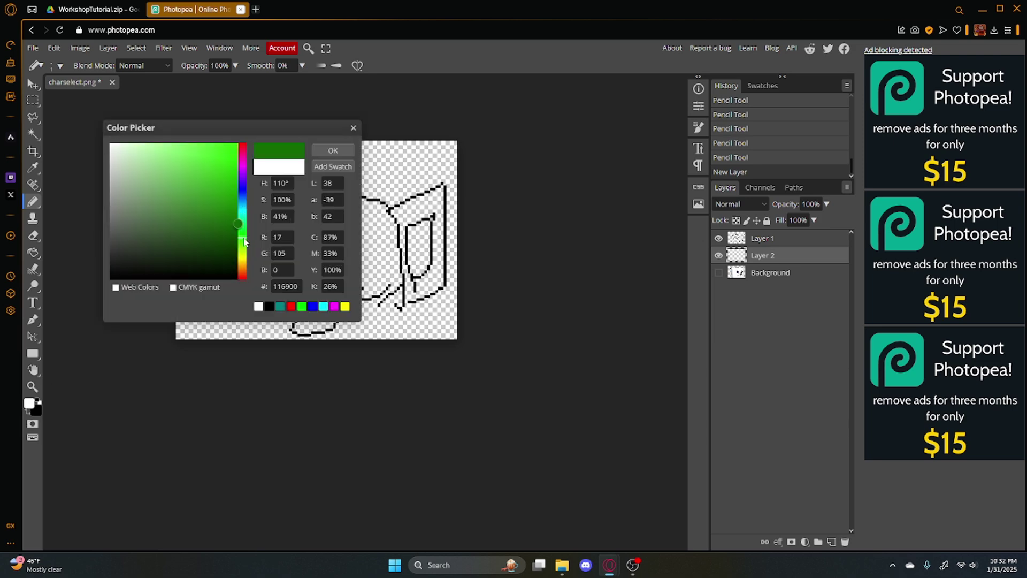
drag(230, 160, 245, 105)
click(333, 151)
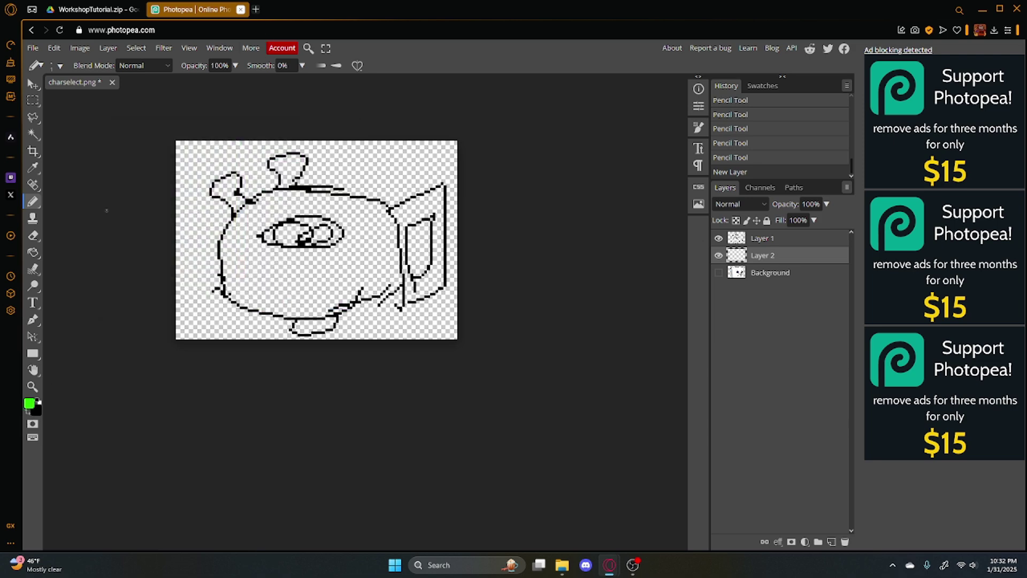
right_click(341, 220)
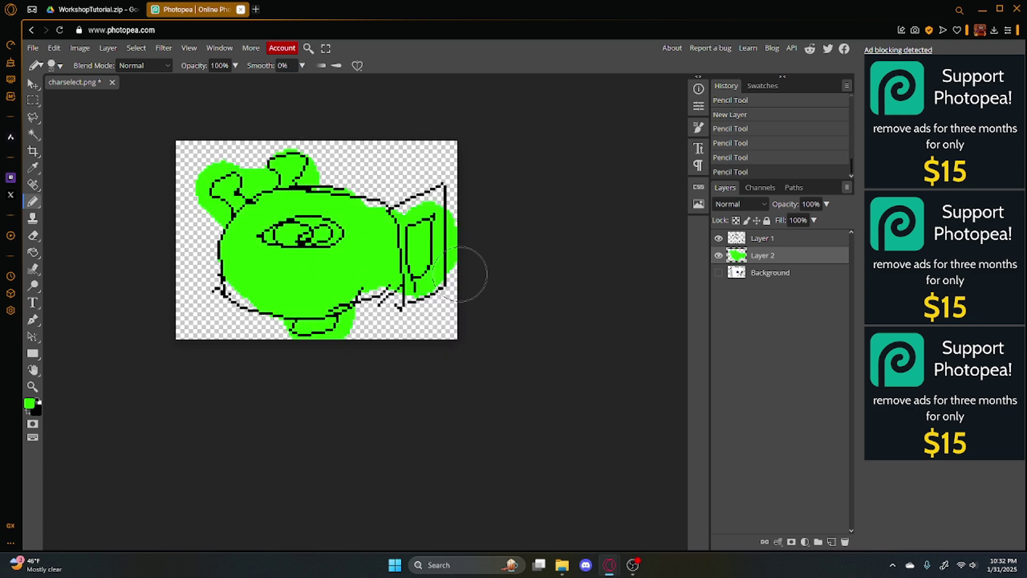
- Save the changes back to charselect.png and close the Photopea tab
key(ctrl+s)
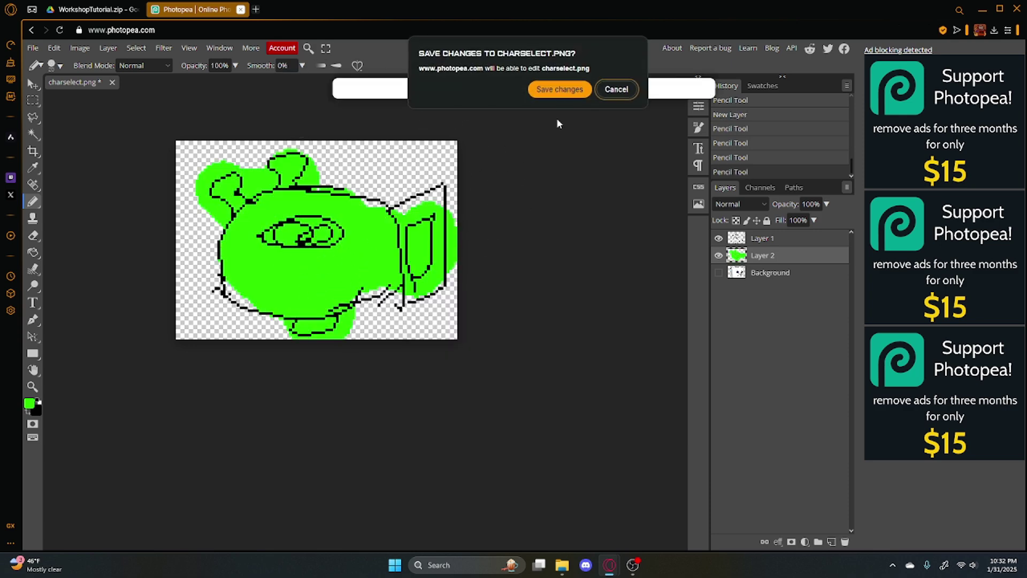
click(559, 89)
click(33, 47)
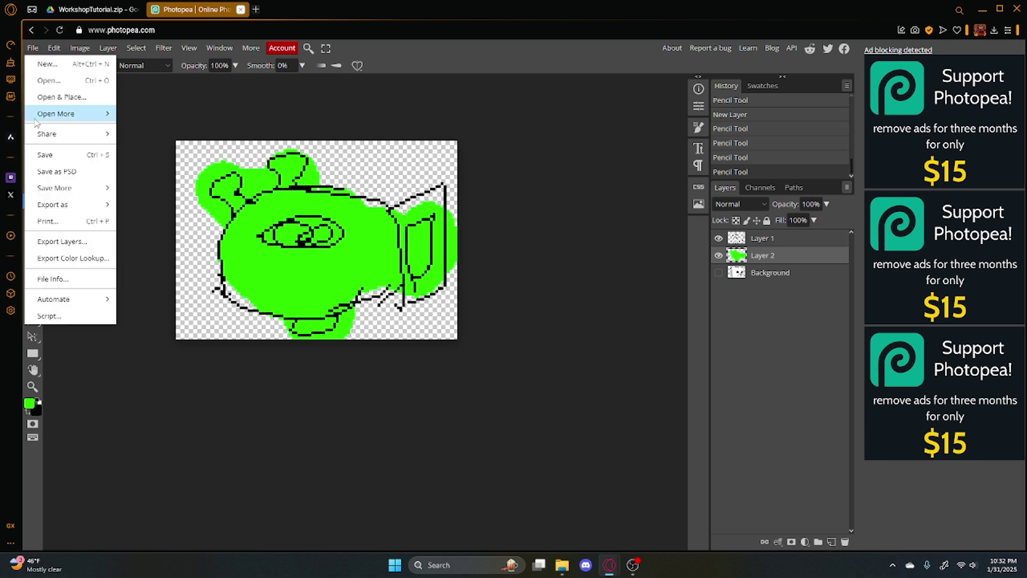
click(39, 130)
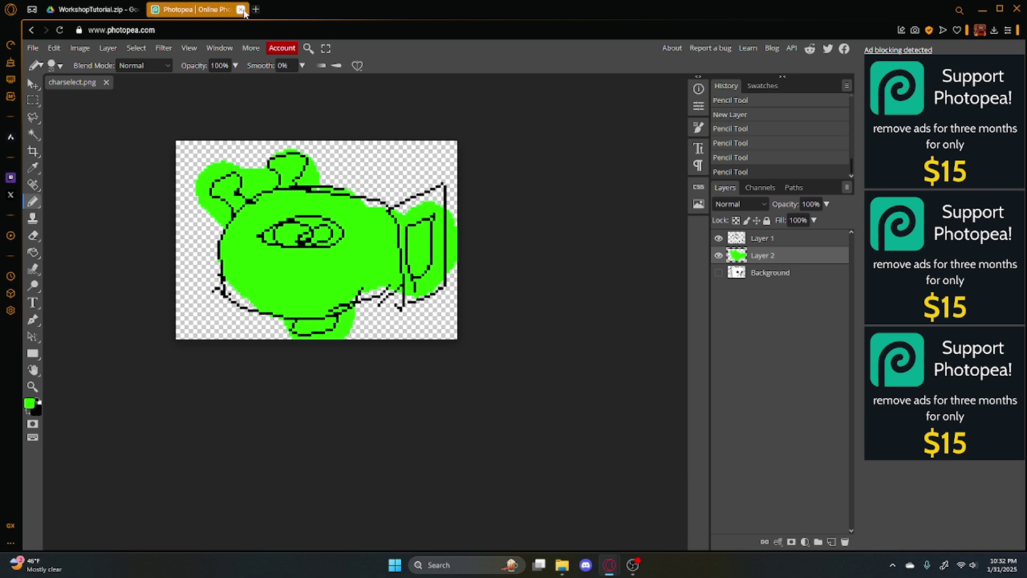
click(241, 9)
- Bring the WorkshopTutorial folder forward and select its image files, including charselect.png
mouse_move(561, 565)
click(574, 529)
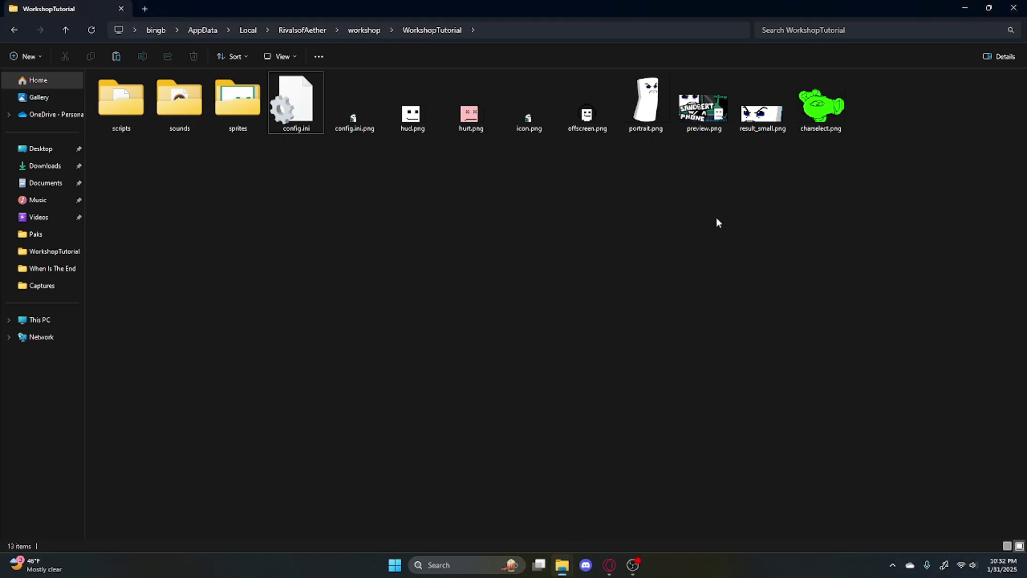
drag(920, 158, 499, 228)
click(373, 166)
drag(962, 204, 799, 118)
mouse_move(813, 205)
mouse_down()
mouse_move(798, 130)
mouse_move(811, 206)
mouse_up()
mouse_move(346, 148)
mouse_down()
mouse_move(341, 127)
mouse_move(355, 140)
mouse_up()
- Select and deselect icon.png and config.ini.png to inspect them
click(541, 75)
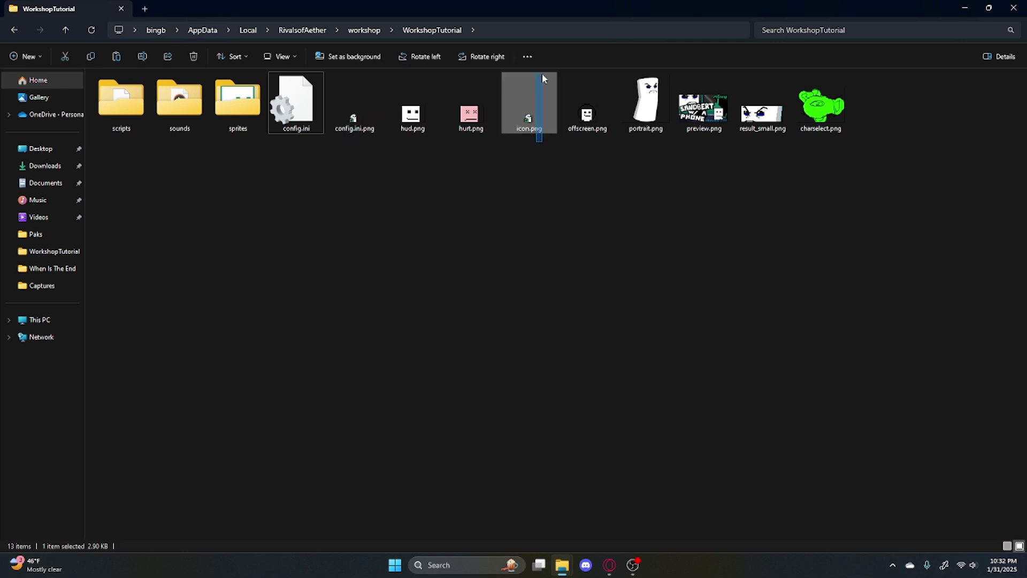
drag(547, 152, 519, 127)
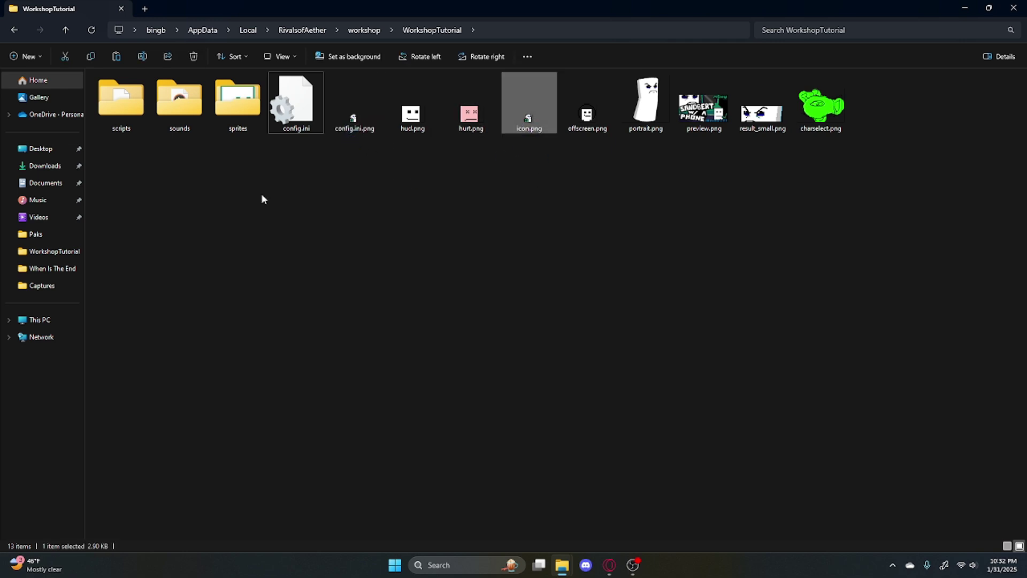
drag(356, 149, 339, 114)
drag(562, 141, 557, 138)
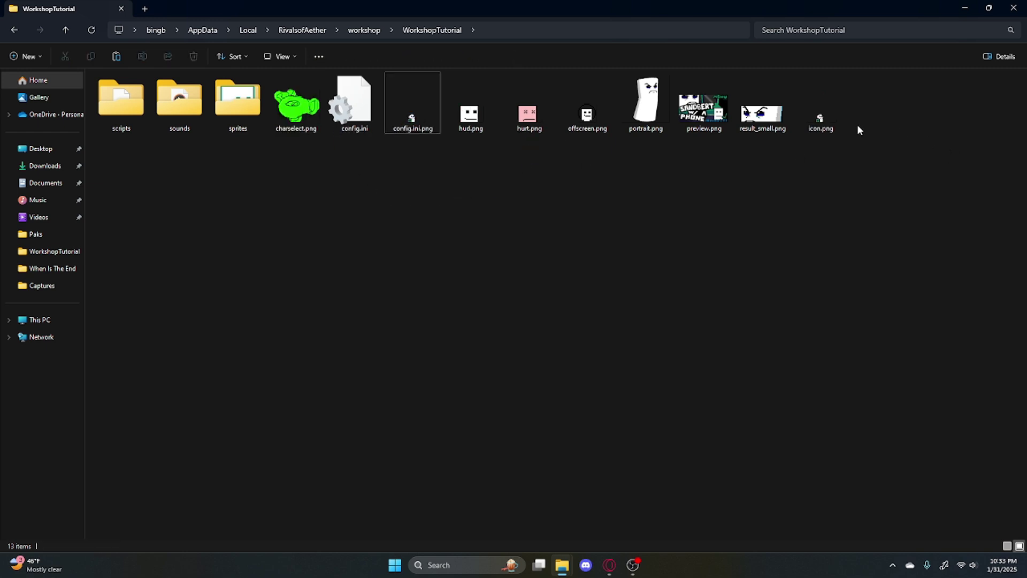
click(841, 109)
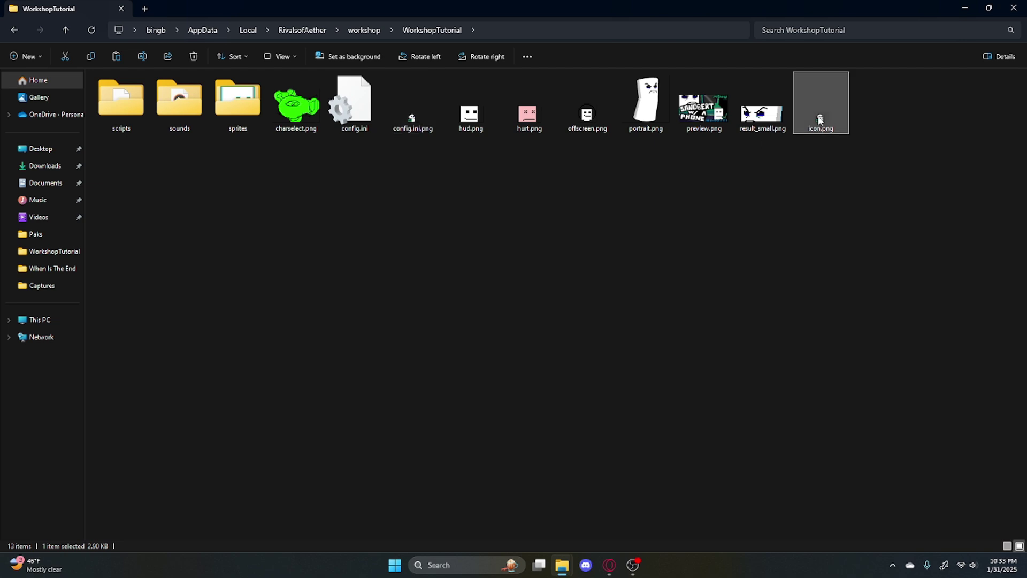
click(801, 196)
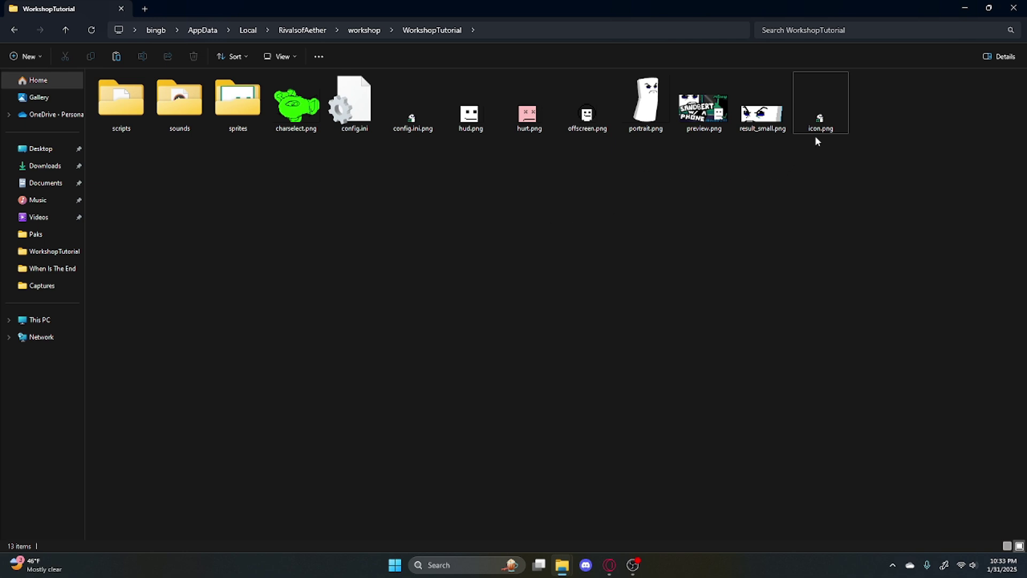
click(824, 115)
drag(804, 191, 803, 165)
- Select result_small.png and then preview.png
click(763, 128)
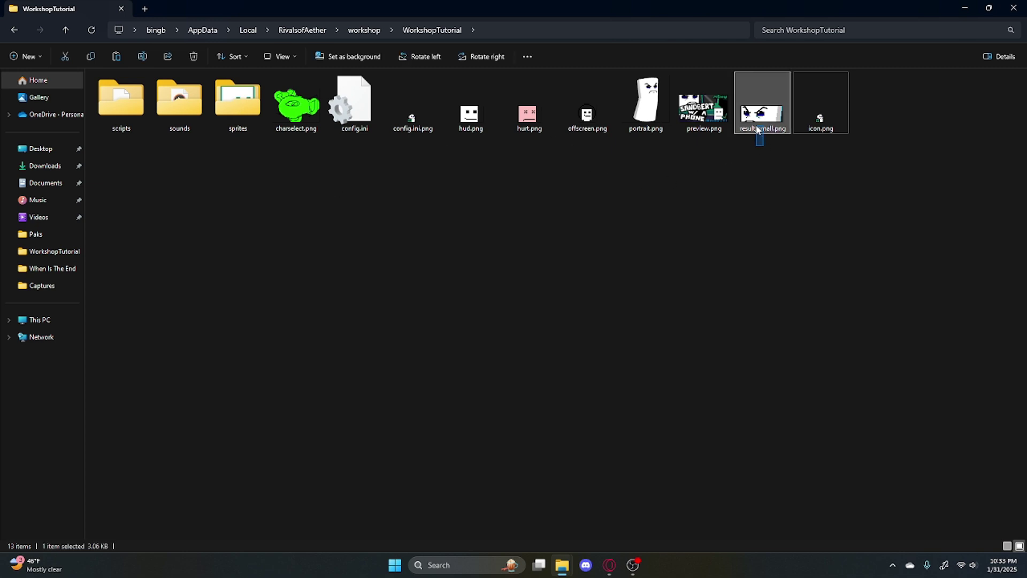
drag(763, 145, 773, 113)
drag(759, 173, 746, 110)
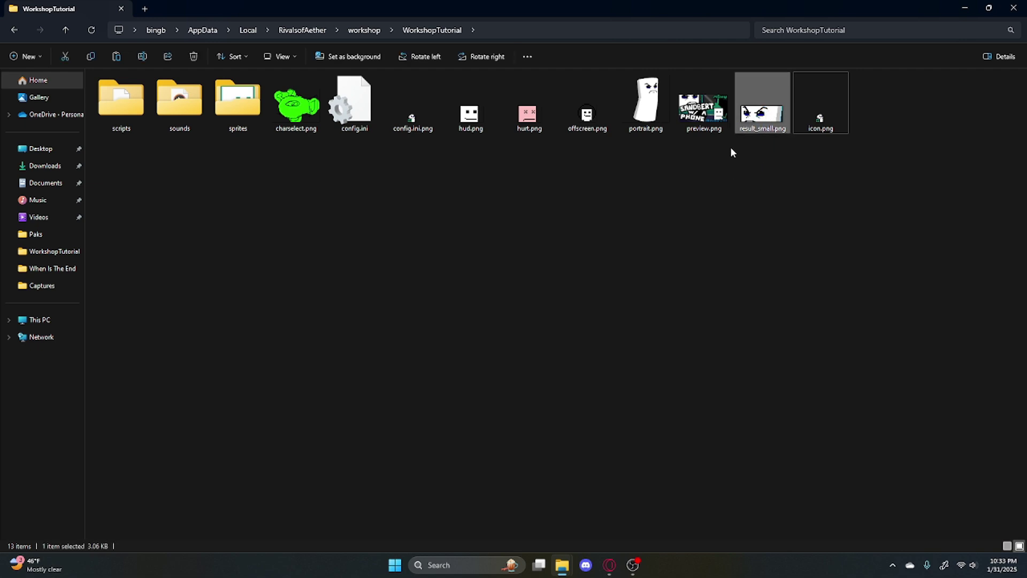
drag(726, 172, 708, 128)
click(707, 127)
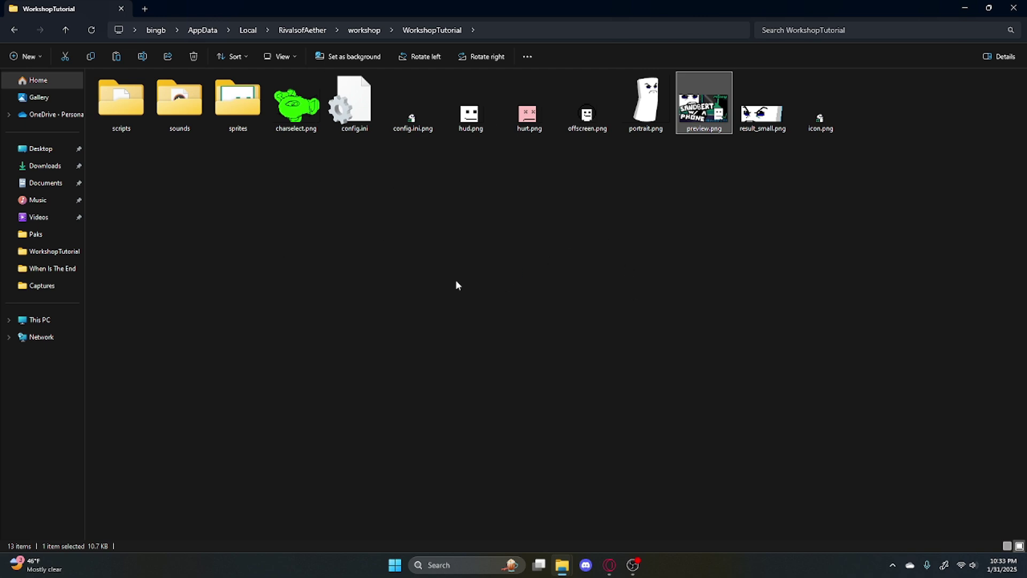
- View preview.png in Photos, zooming in and out, then close it
key(Return)
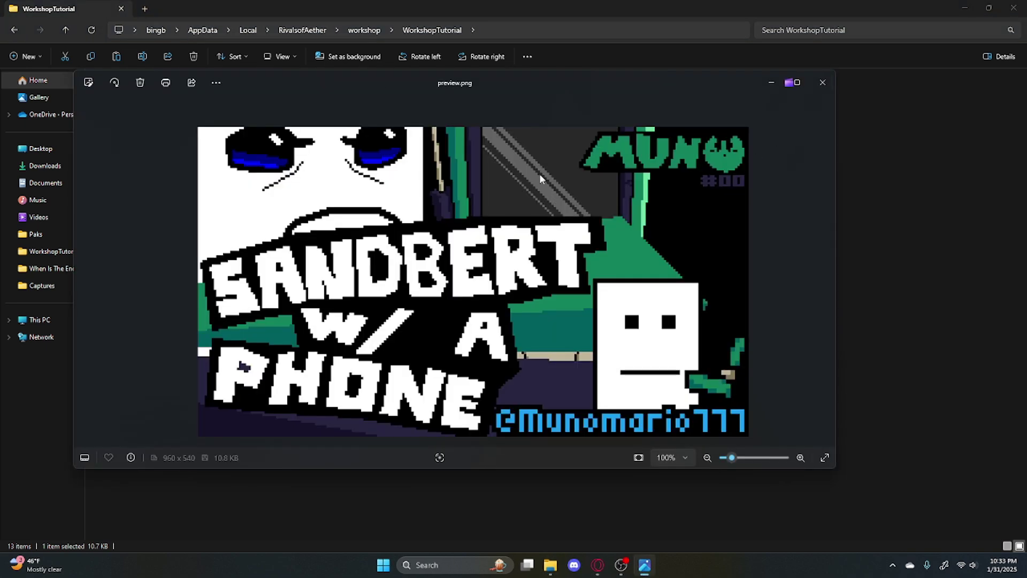
scroll(438, 303, up, 3)
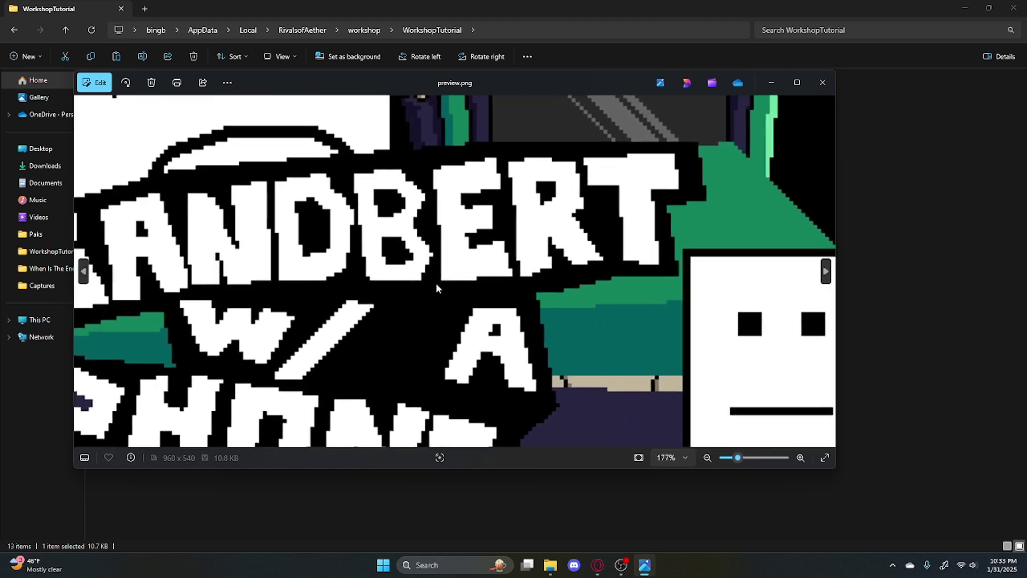
scroll(438, 303, down, 3)
click(826, 79)
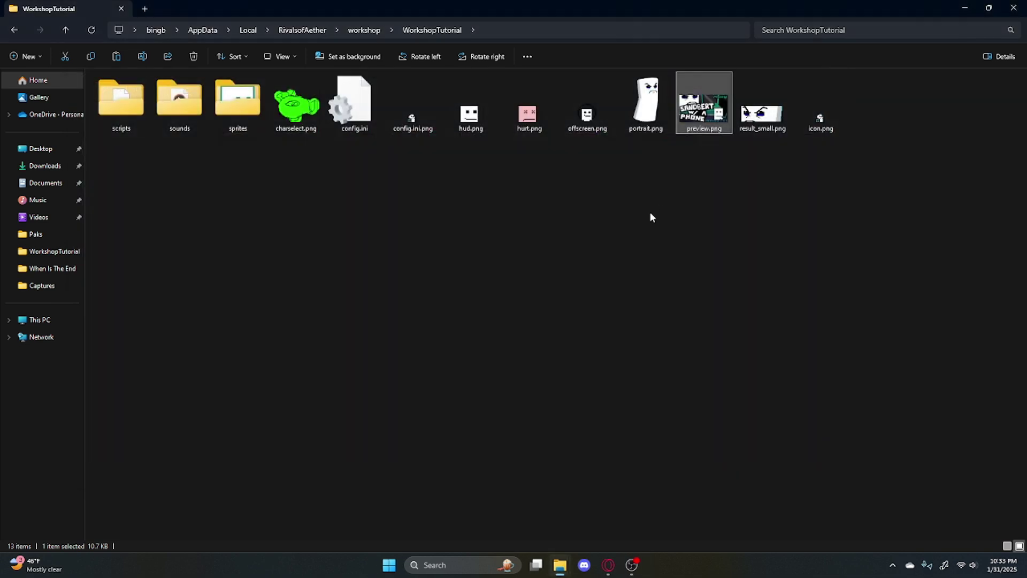
- Open portrait.png in Photos, zoom to inspect it, then close it
drag(650, 212, 649, 118)
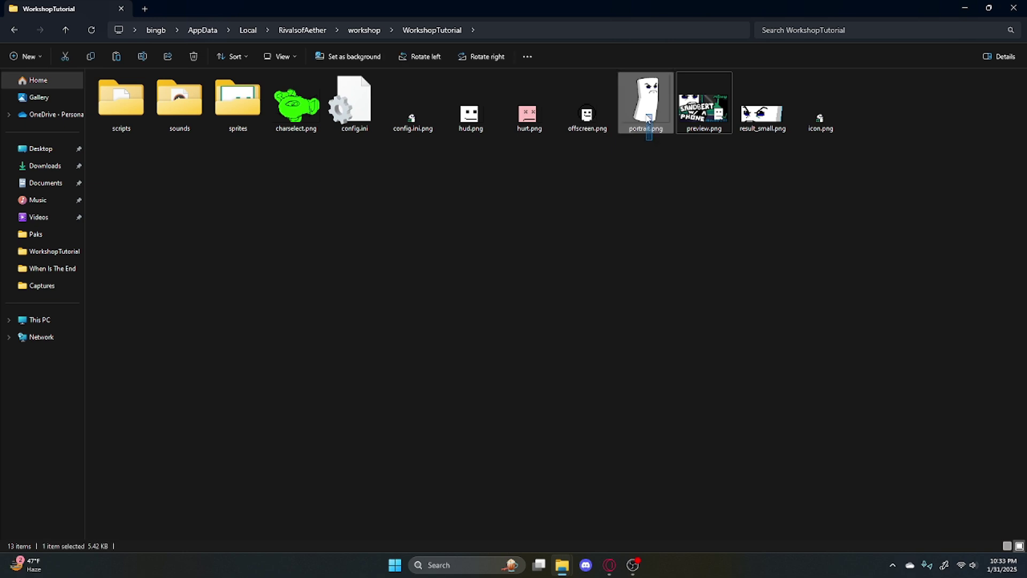
double_click(648, 118)
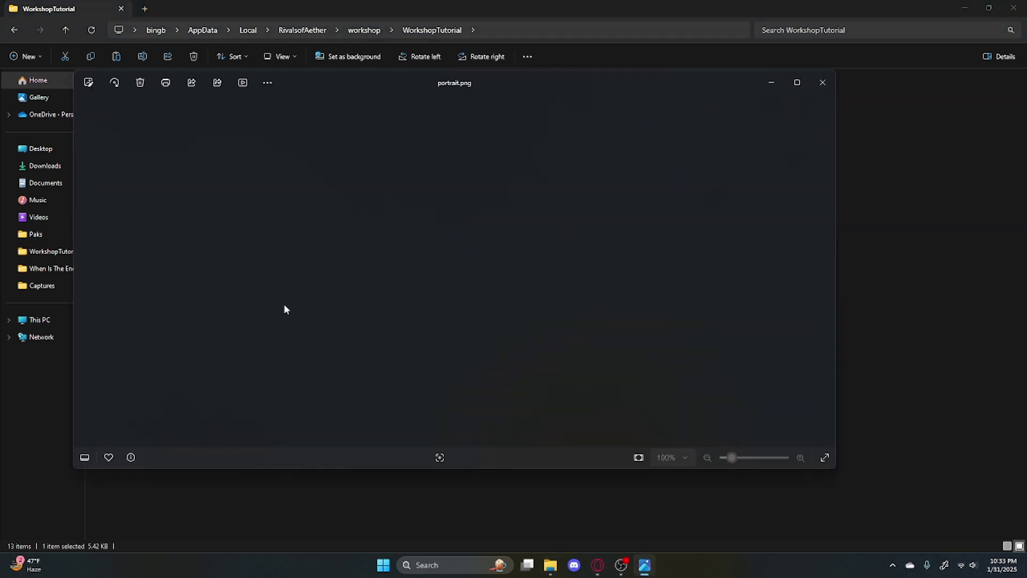
scroll(452, 257, up, 3)
scroll(465, 302, up, 2)
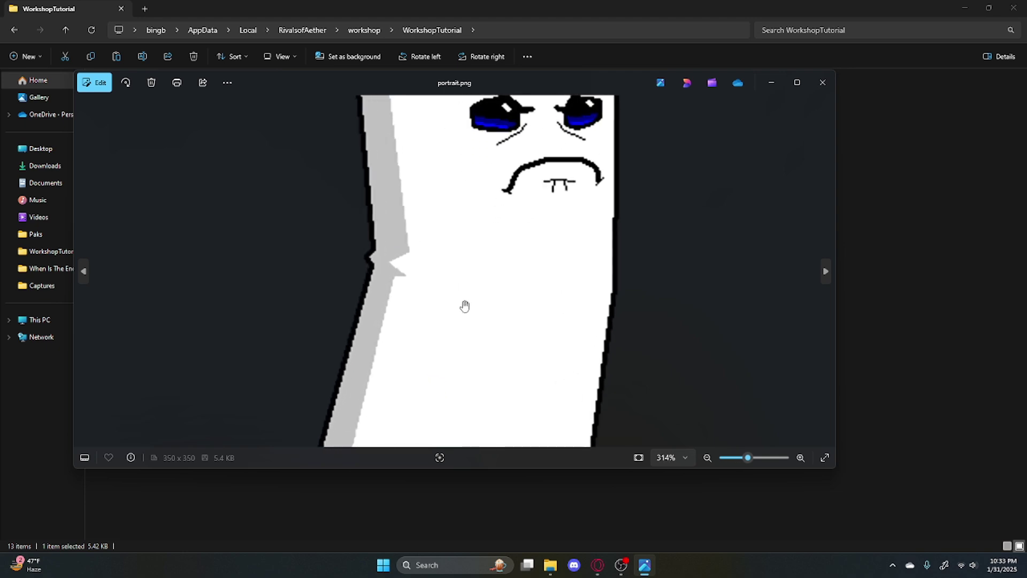
scroll(465, 303, down, 3)
click(823, 83)
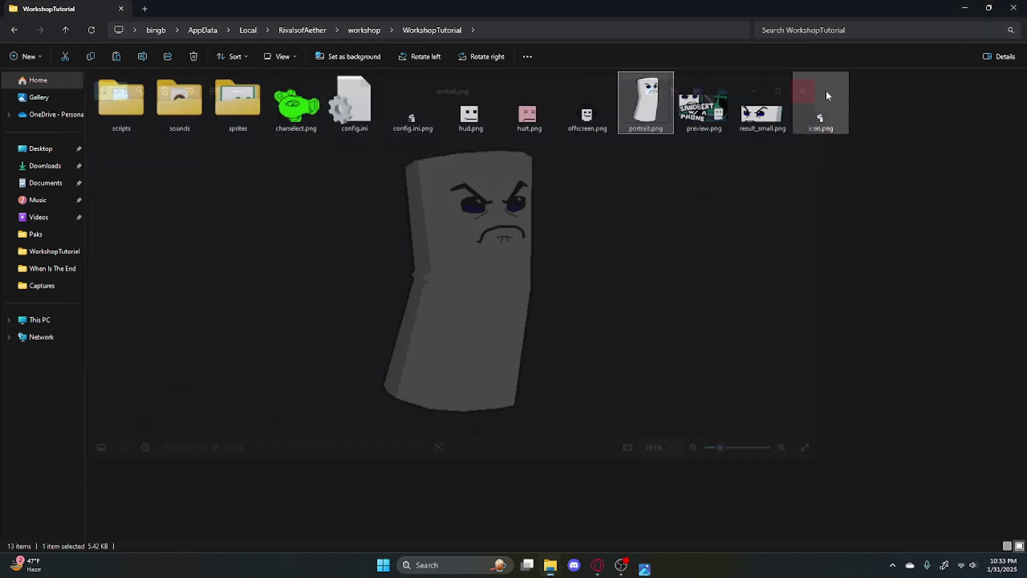
- Open the 34 x 34 offscreen.png in Photos and close it again
click(588, 119)
double_click(587, 119)
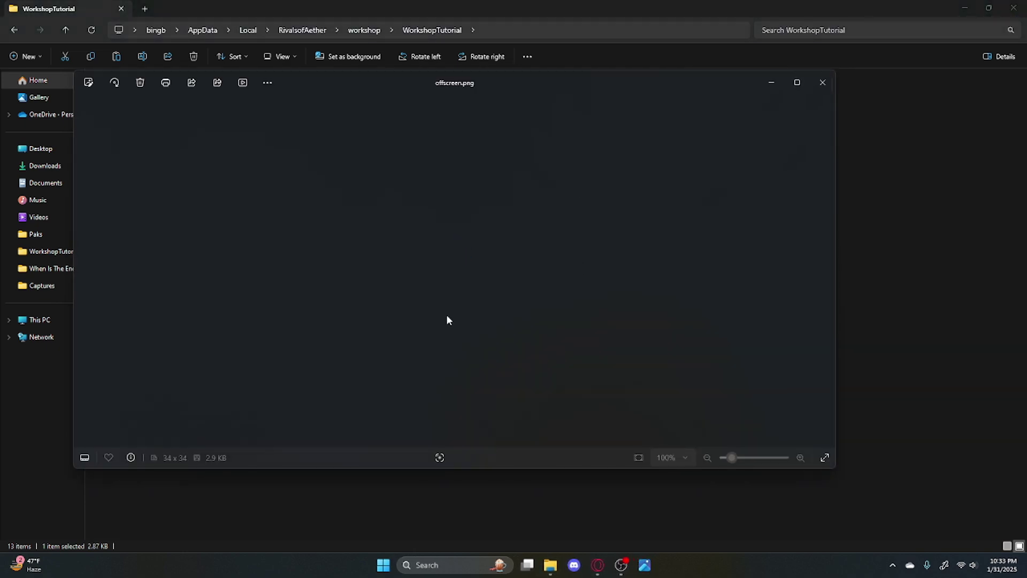
click(826, 85)
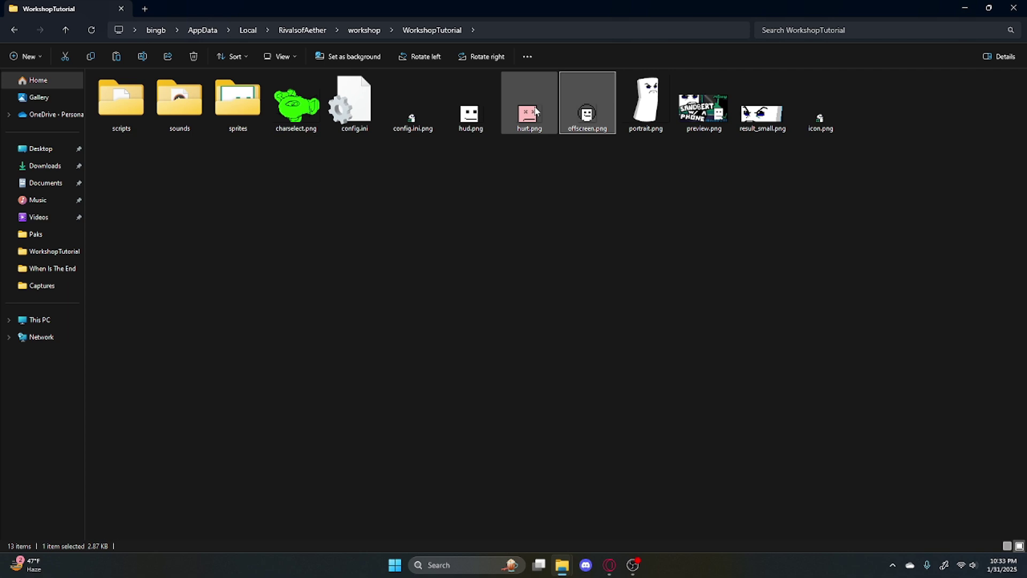
mouse_move(519, 142)
mouse_down()
mouse_move(459, 120)
mouse_move(503, 144)
mouse_move(487, 145)
mouse_move(482, 135)
mouse_move(511, 126)
mouse_up()
mouse_move(451, 166)
mouse_down()
mouse_move(477, 120)
mouse_move(545, 130)
mouse_move(541, 141)
mouse_move(473, 132)
mouse_move(530, 127)
mouse_move(517, 154)
mouse_move(515, 107)
mouse_move(460, 133)
mouse_move(535, 130)
mouse_move(522, 138)
mouse_move(470, 143)
mouse_move(468, 124)
mouse_move(457, 136)
mouse_move(485, 113)
mouse_move(544, 120)
mouse_move(522, 155)
mouse_move(530, 125)
mouse_move(512, 146)
mouse_move(521, 137)
mouse_move(523, 147)
mouse_move(463, 112)
mouse_move(456, 148)
mouse_up()
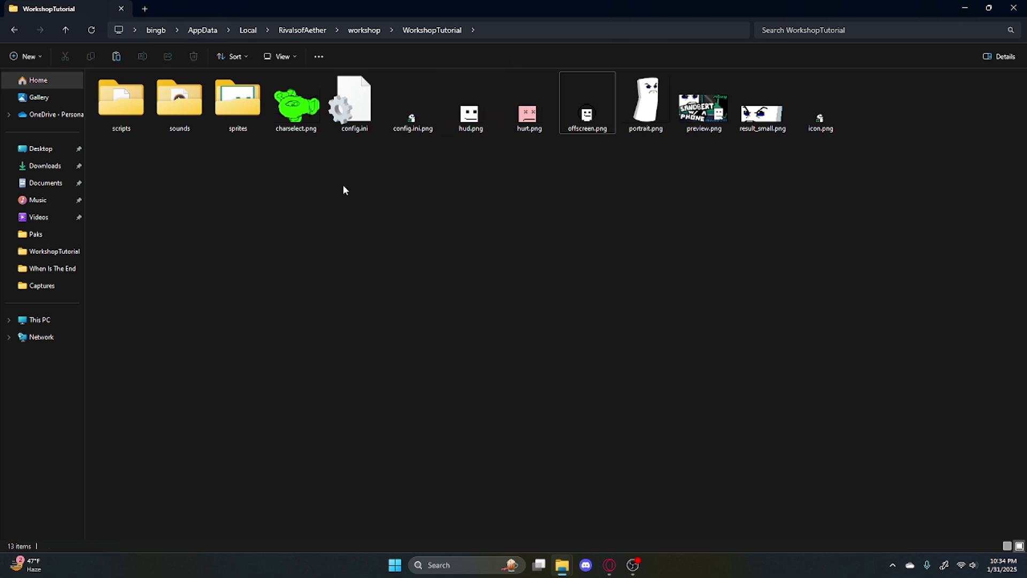
drag(300, 154, 279, 100)
drag(297, 177, 314, 136)
drag(397, 221, 299, 120)
click(299, 156)
drag(289, 157, 293, 120)
click(297, 146)
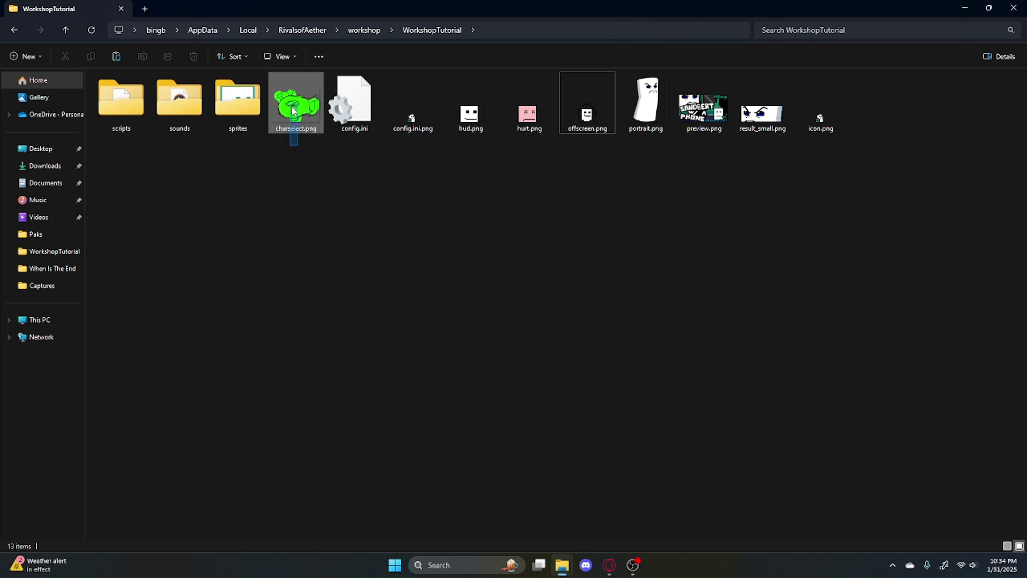
double_click(247, 115)
- Scroll through the sprites folder and select, then deselect, fair_strip4.png
drag(1011, 464, 915, 464)
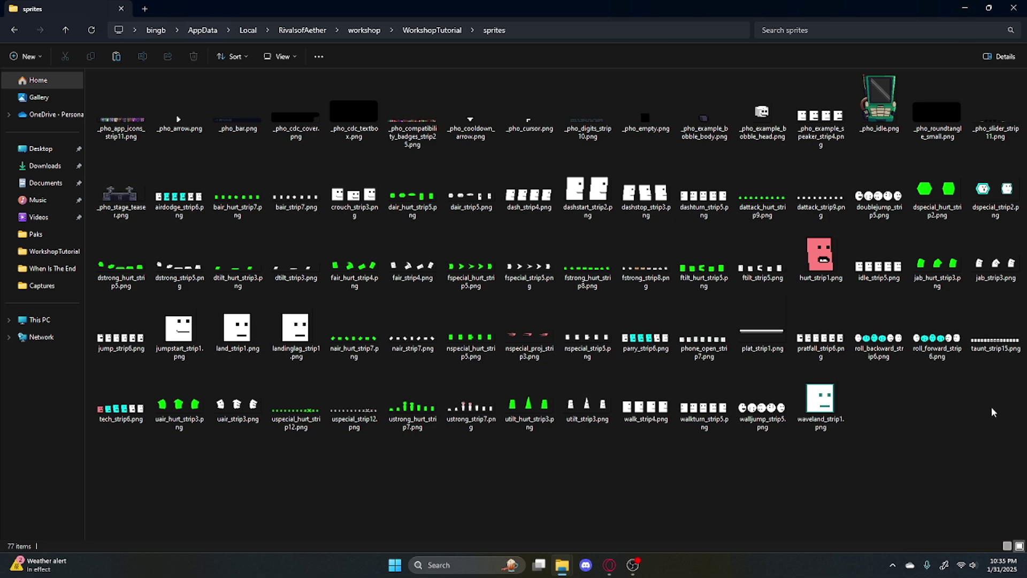
drag(1001, 381, 1024, 431)
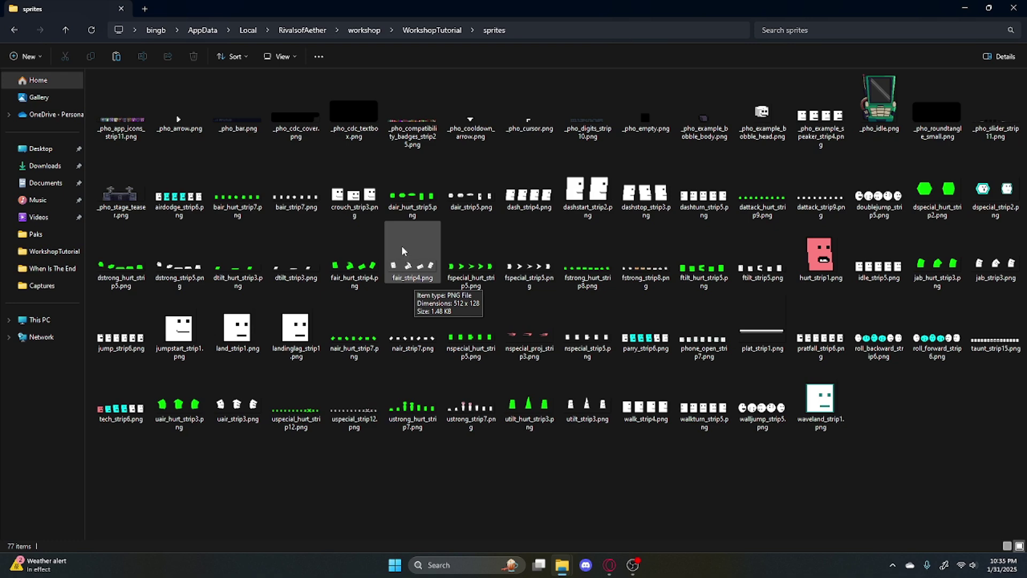
click(422, 282)
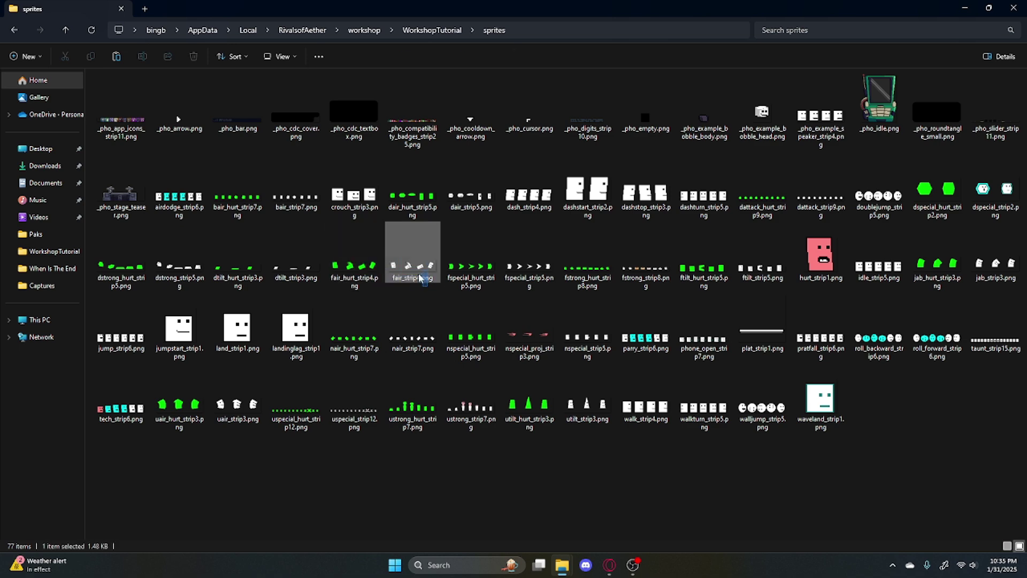
click(403, 285)
double_click(412, 264)
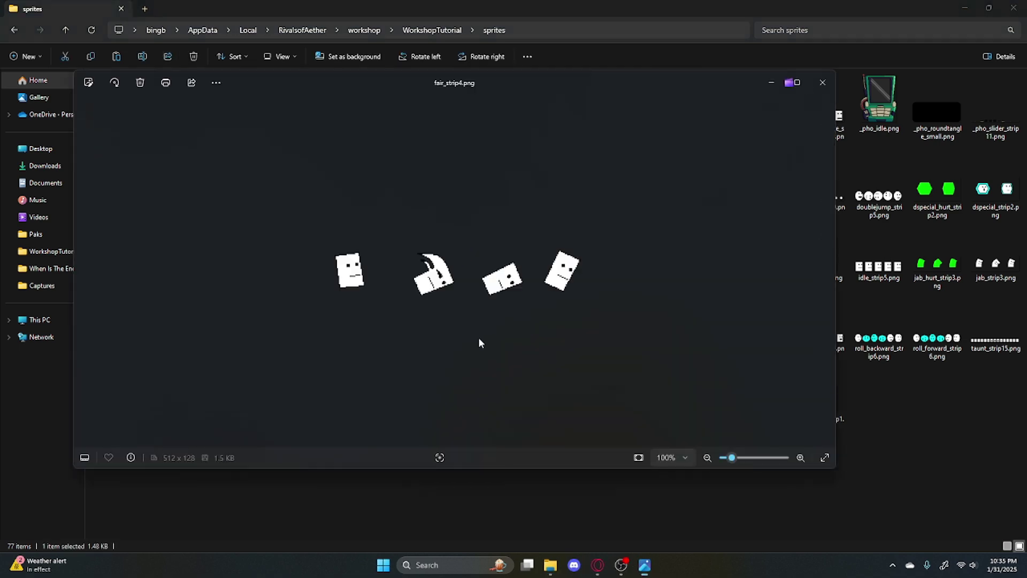
scroll(504, 275, up, 5)
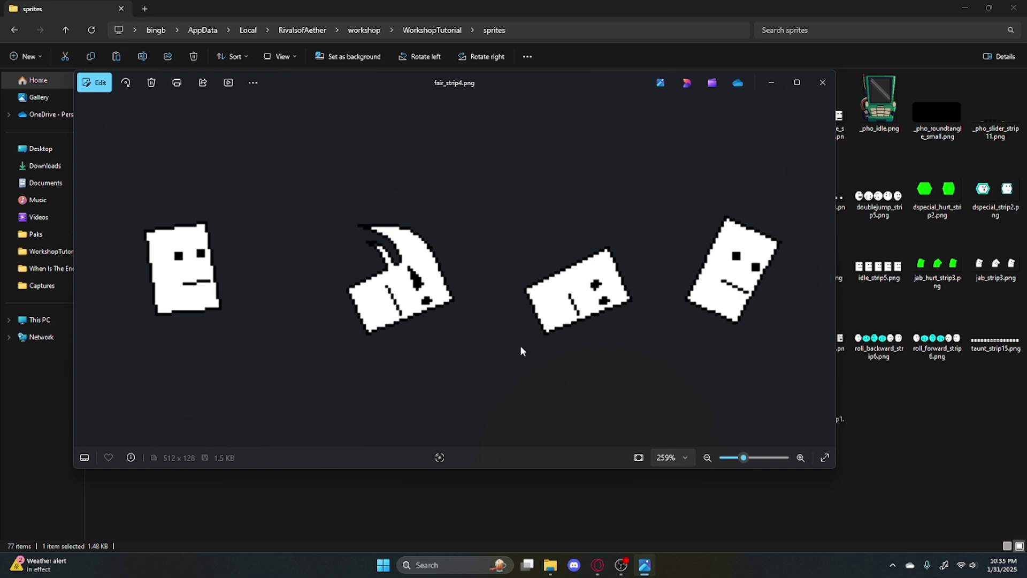
click(822, 82)
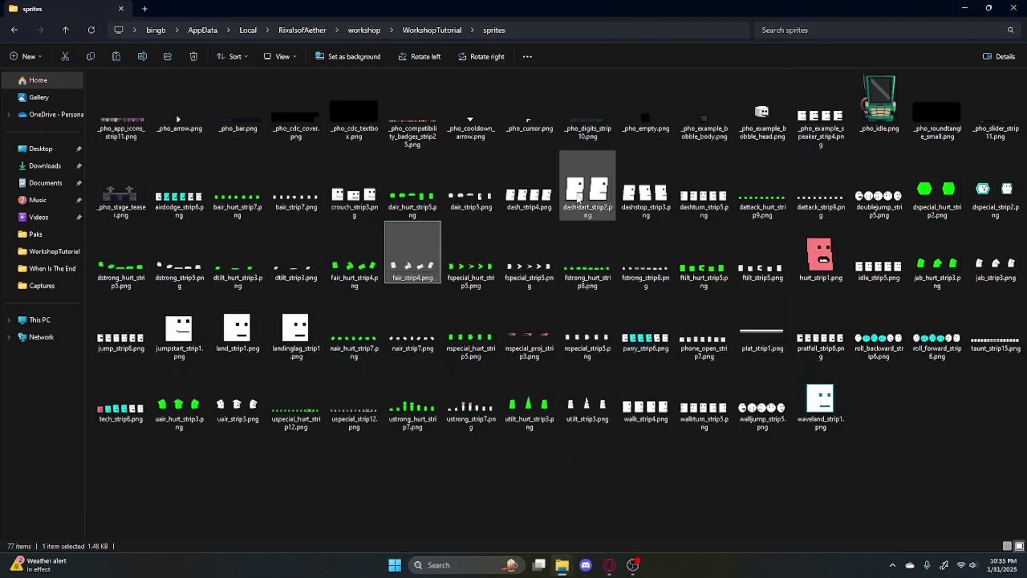
- Open Photopea in a new Opera GX tab and drop dashstart_strip2.png from the sprites folder into it
drag(580, 198, 316, 4)
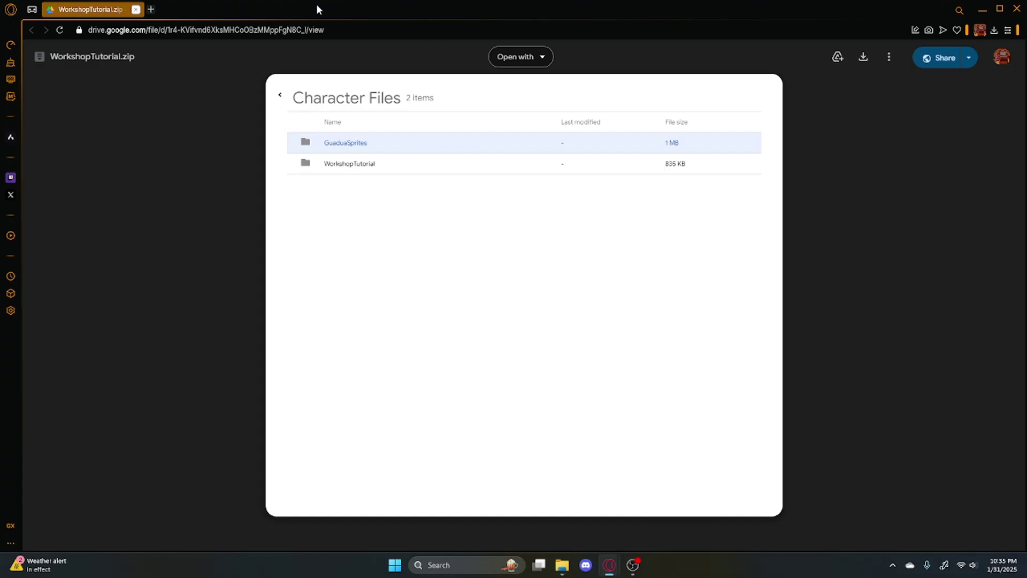
click(150, 9)
text(photopea.com)
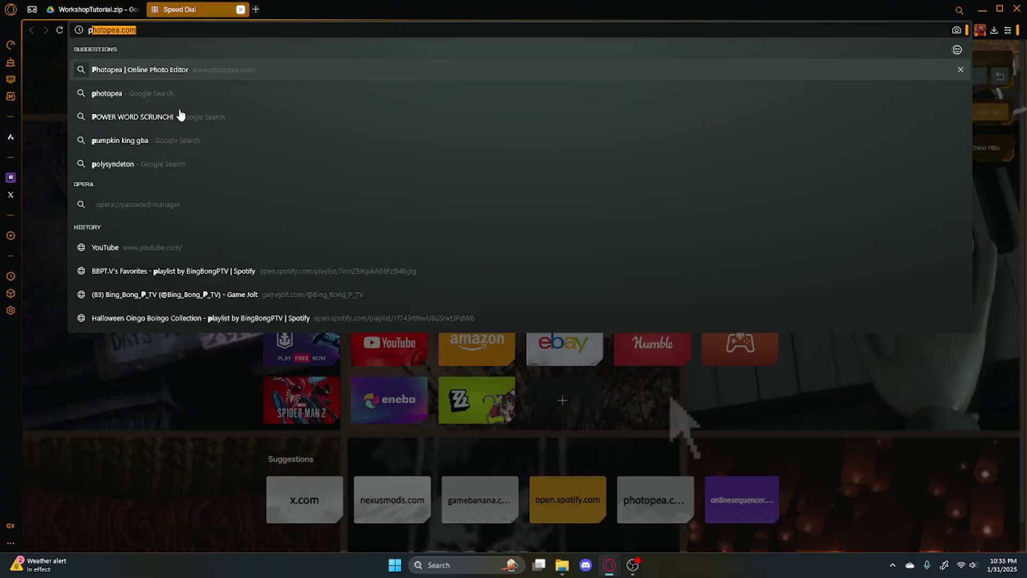
click(160, 75)
mouse_move(562, 564)
click(592, 525)
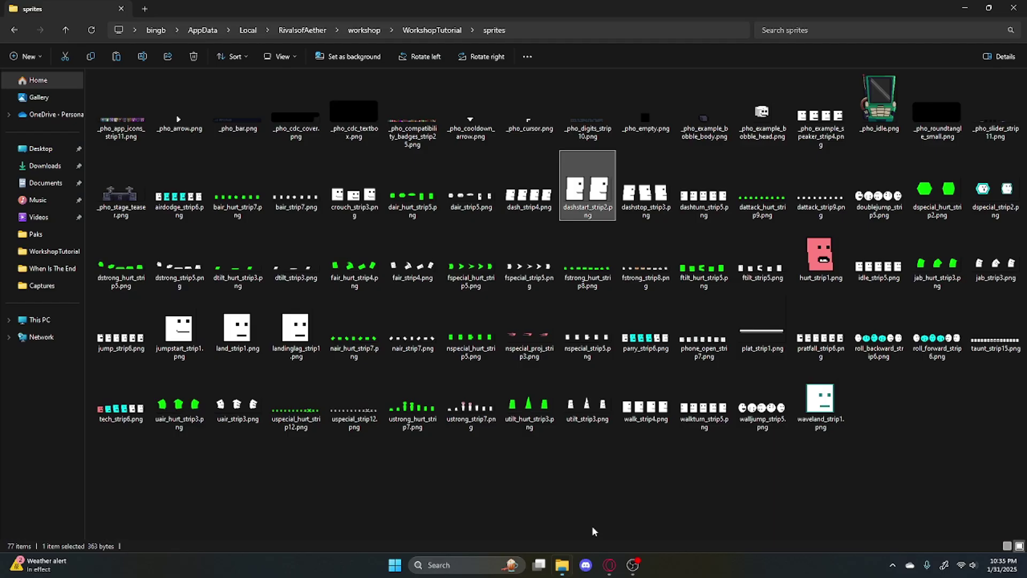
drag(600, 212, 519, 316)
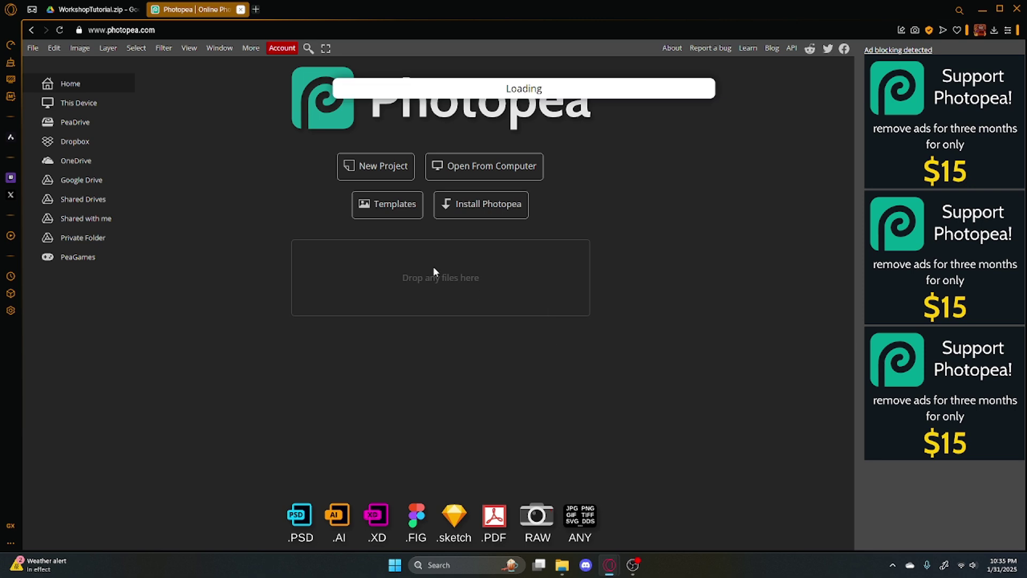
- Erase the right-hand frame of dashstart_strip2.png with a rectangular selection, then deselect
click(32, 100)
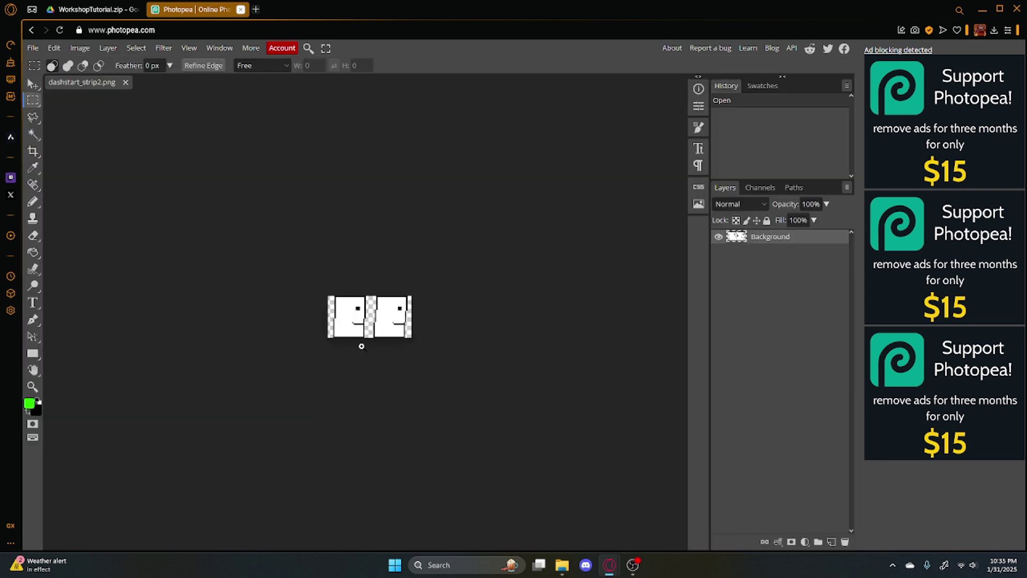
scroll(360, 348, up, 5)
drag(645, 434, 435, 78)
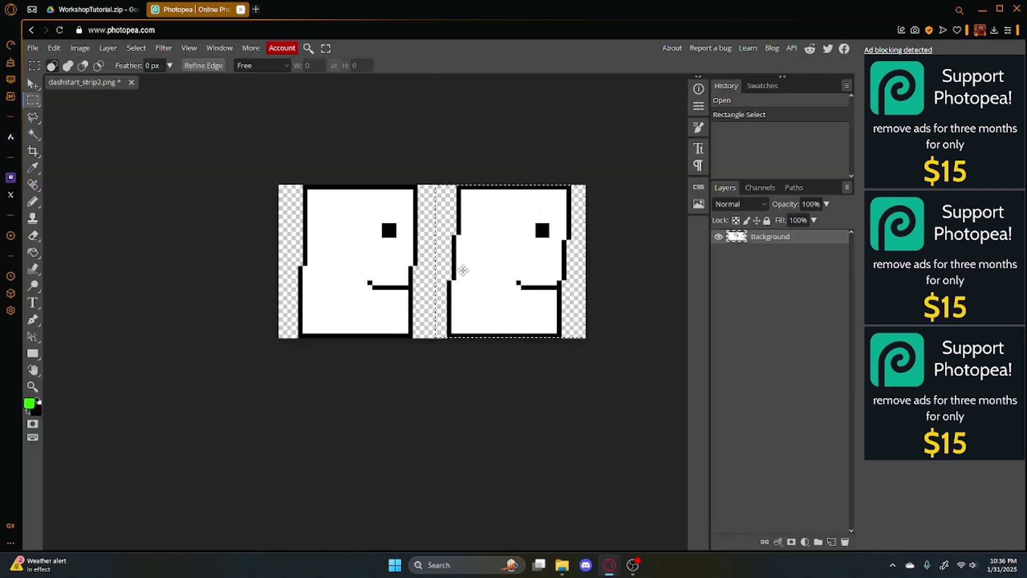
key(Delete)
key(ctrl+d)
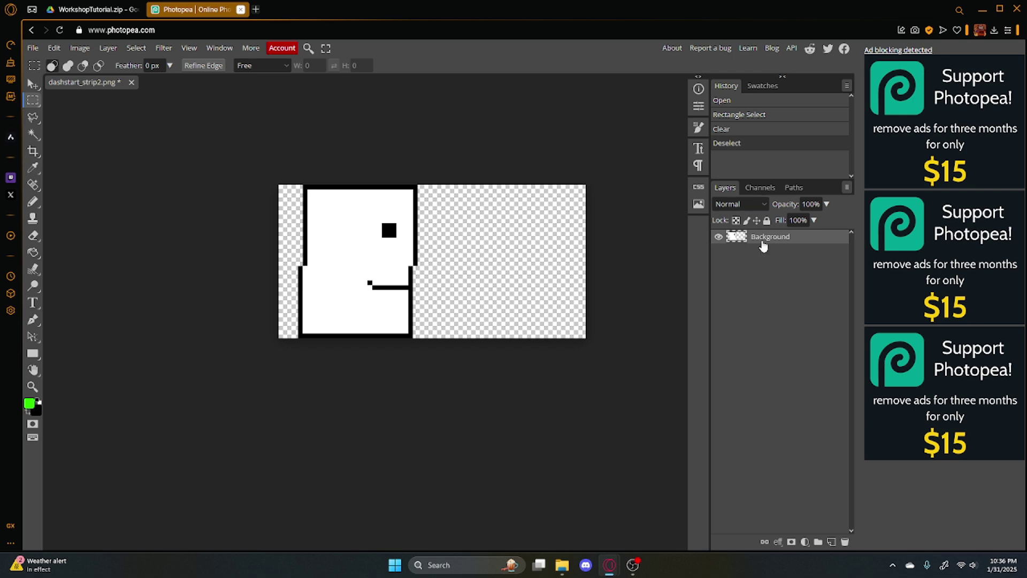
- Crop the canvas to the Background layer's remaining first-frame pixels
right_click(762, 241)
click(786, 267)
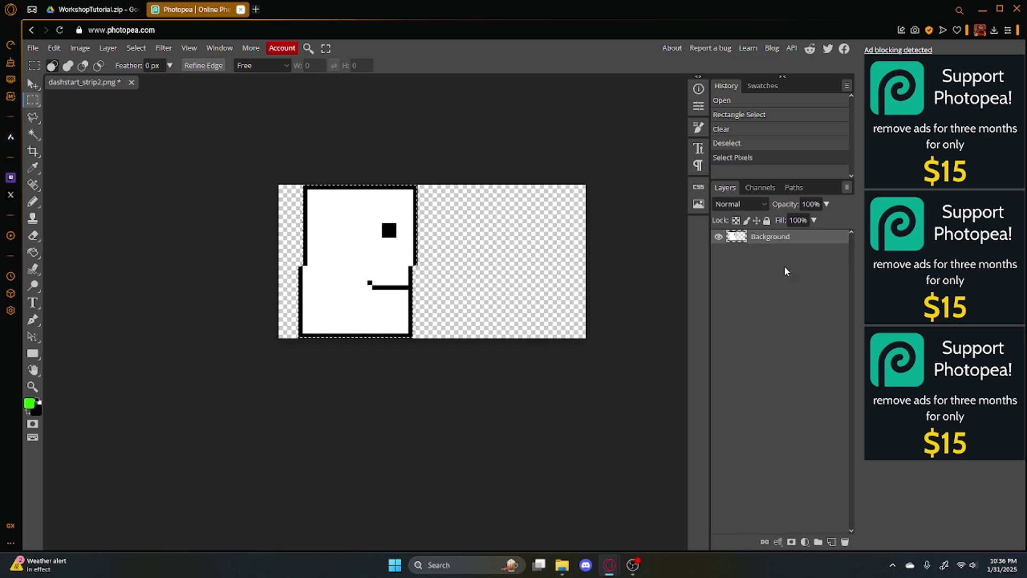
click(32, 151)
click(464, 66)
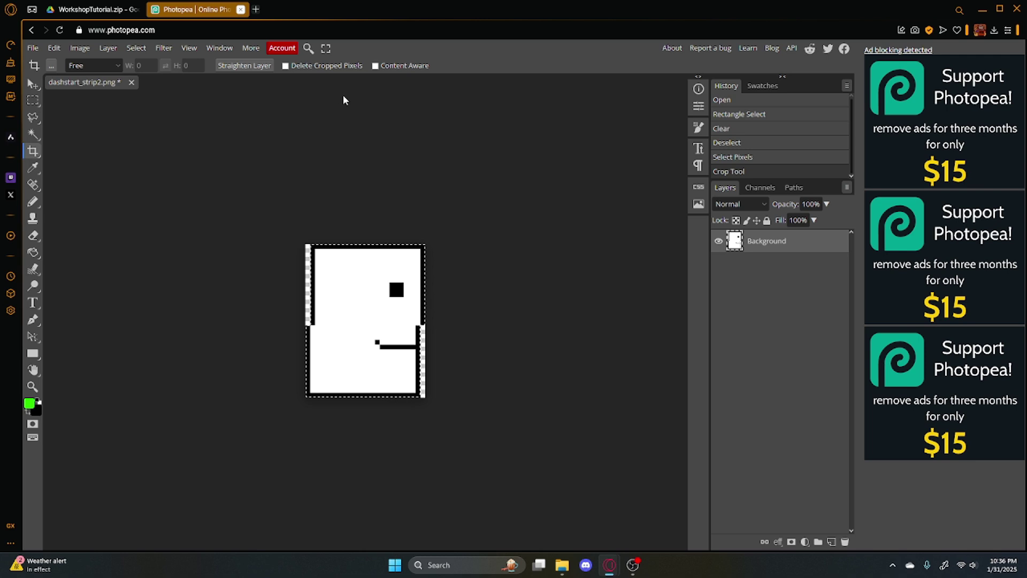
click(35, 103)
click(340, 131)
- Save over dashstart_strip2.png and close the Photopea tab
key(ctrl+s)
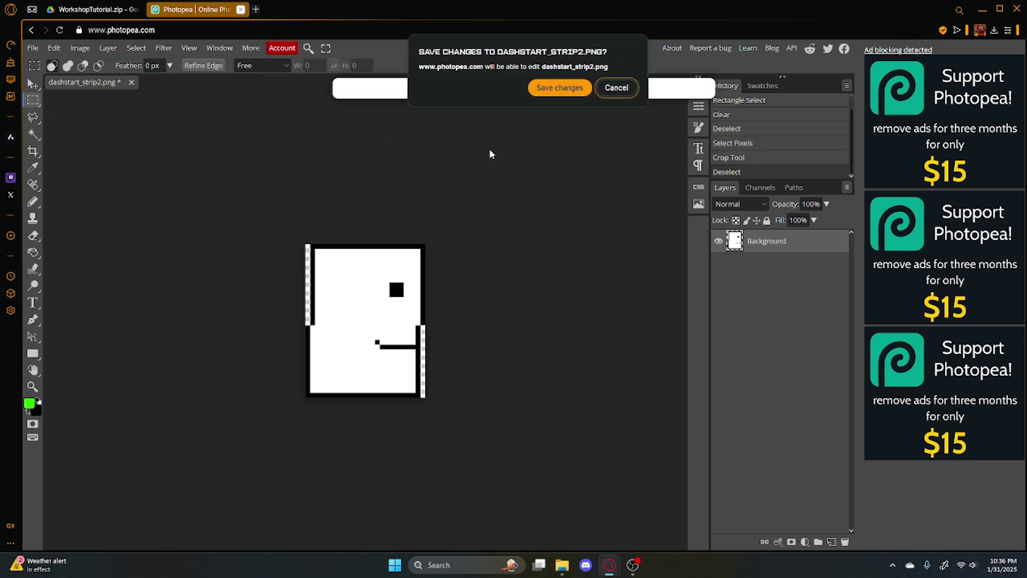
click(546, 90)
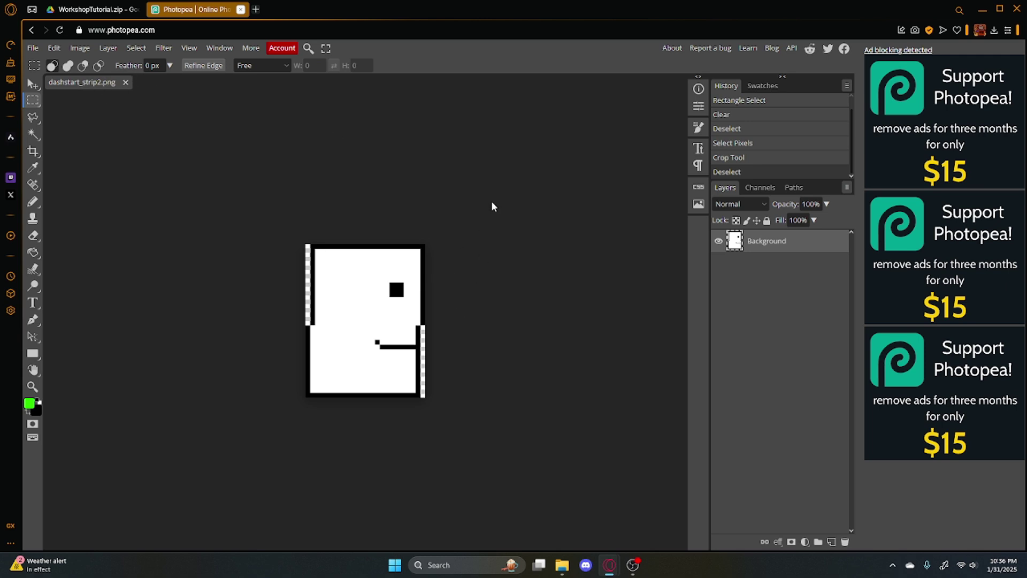
key(ctrl+w)
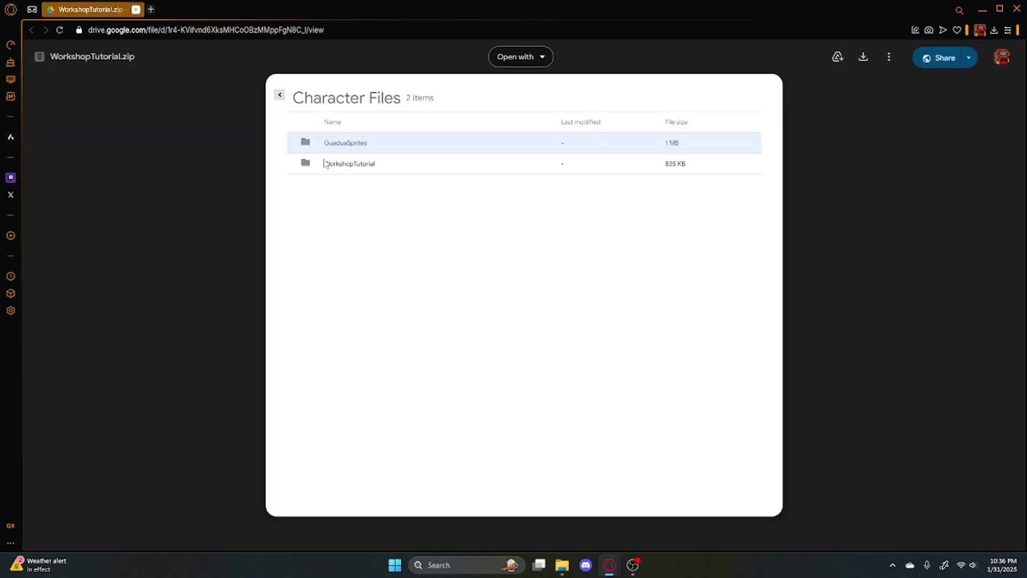
- In the sprites window, rename dashstart_strip2.png to dashstart_strip1.png, then return to WorkshopTutorial
mouse_move(553, 564)
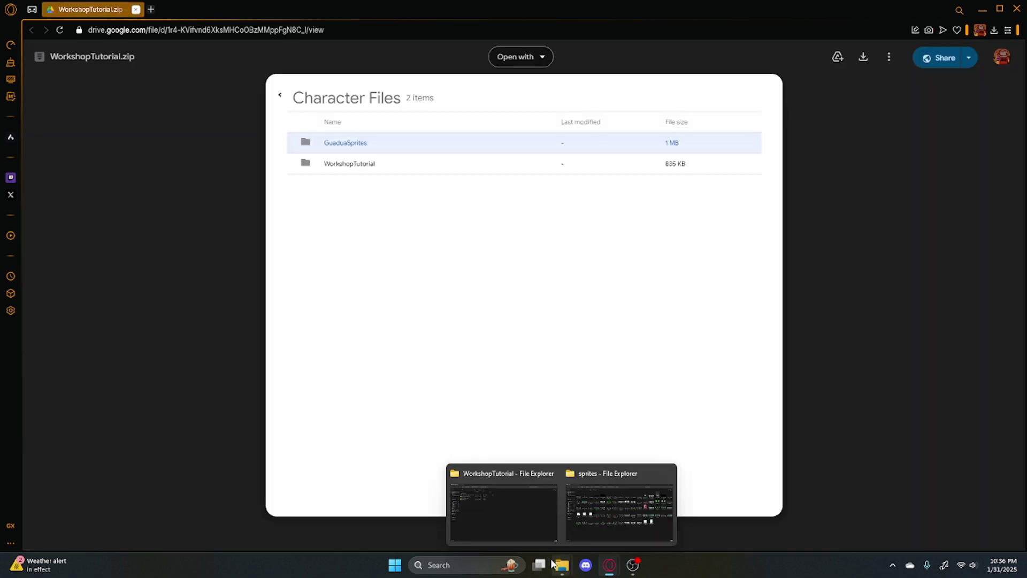
click(621, 503)
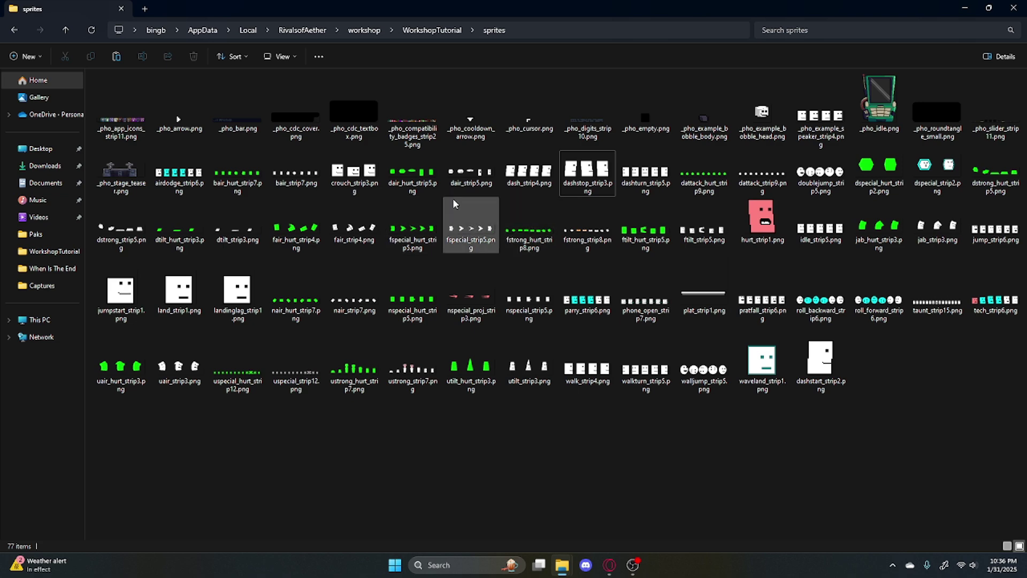
click(833, 363)
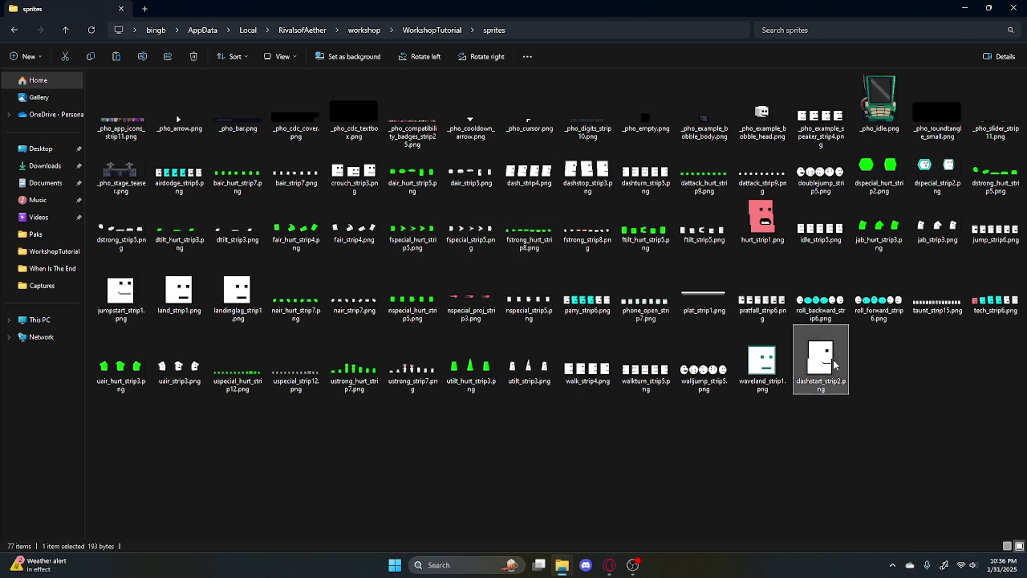
click(142, 56)
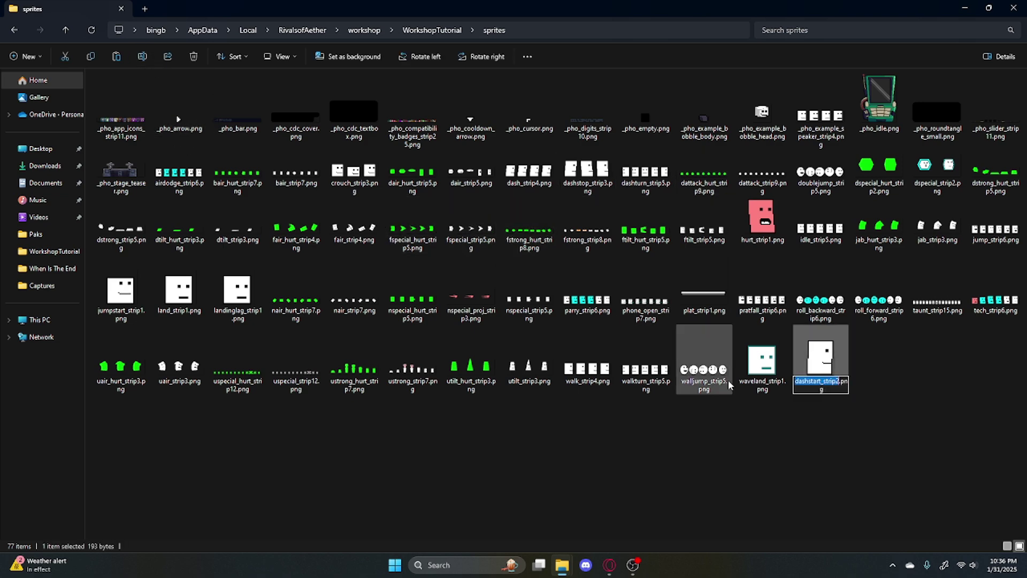
key(Right)
key(BackSpace)
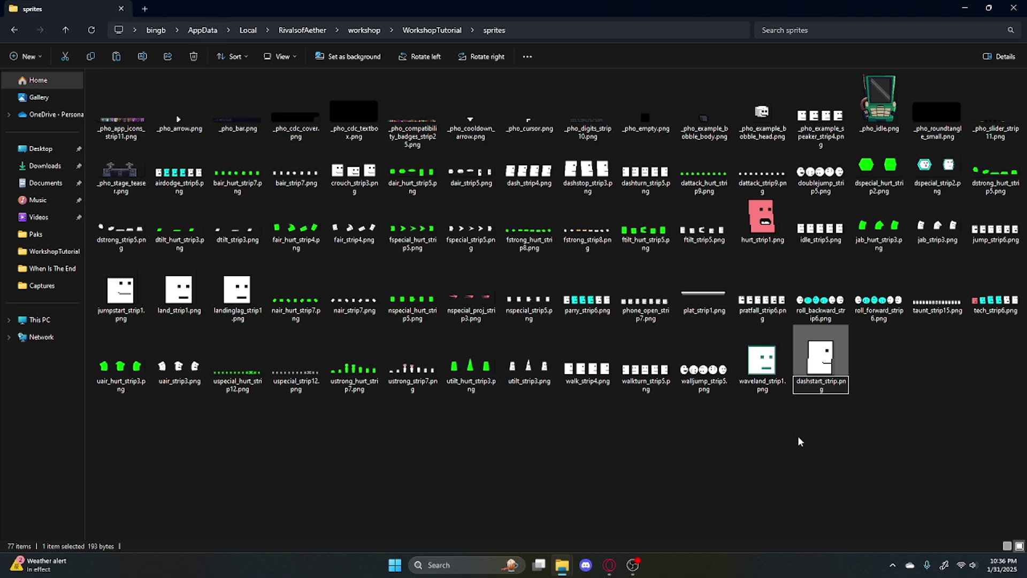
key(Delete)
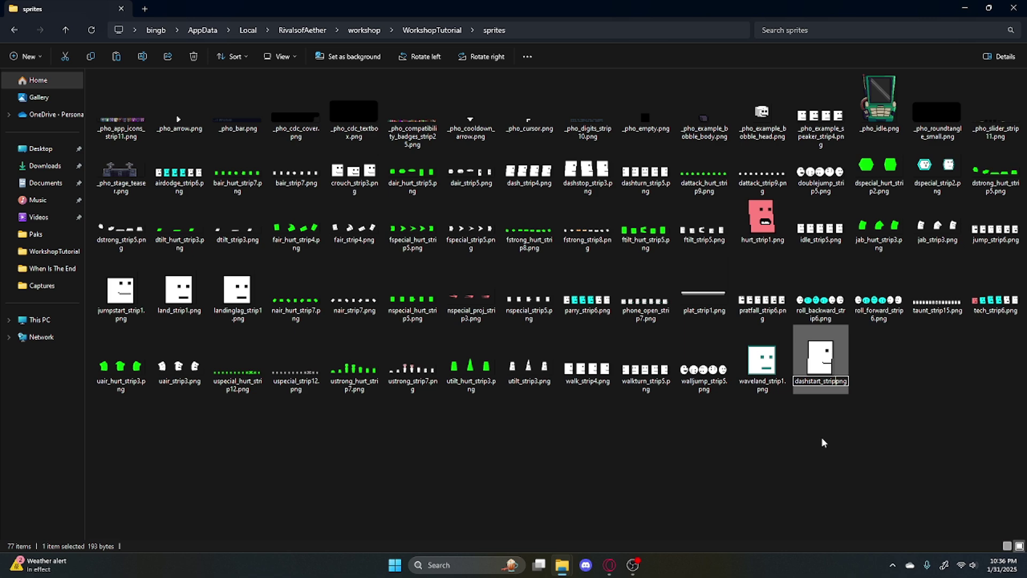
text(1.)
click(823, 442)
click(770, 394)
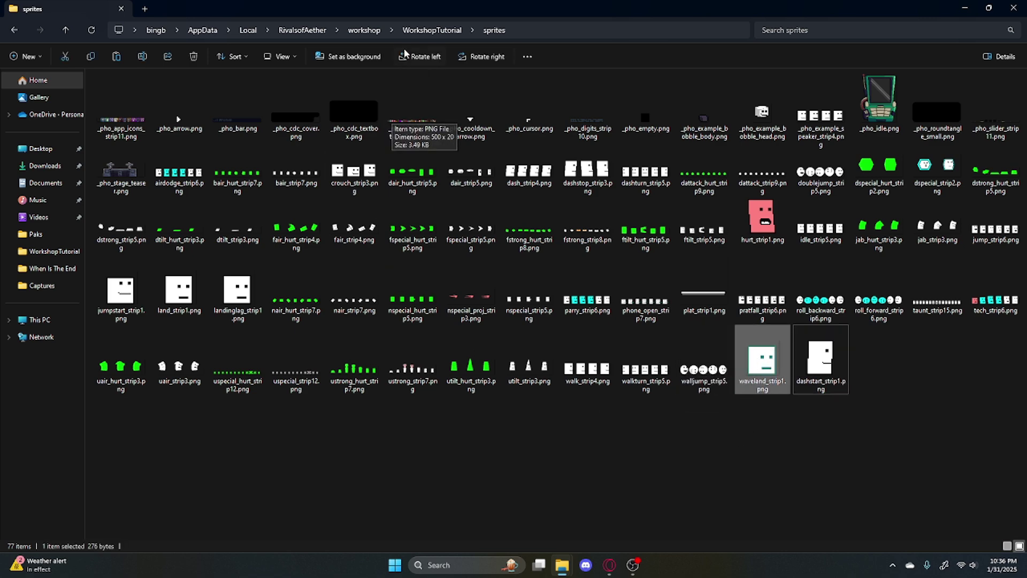
click(428, 30)
- Open the sounds folder and play victory_guadua.ogg in Media Player
double_click(180, 107)
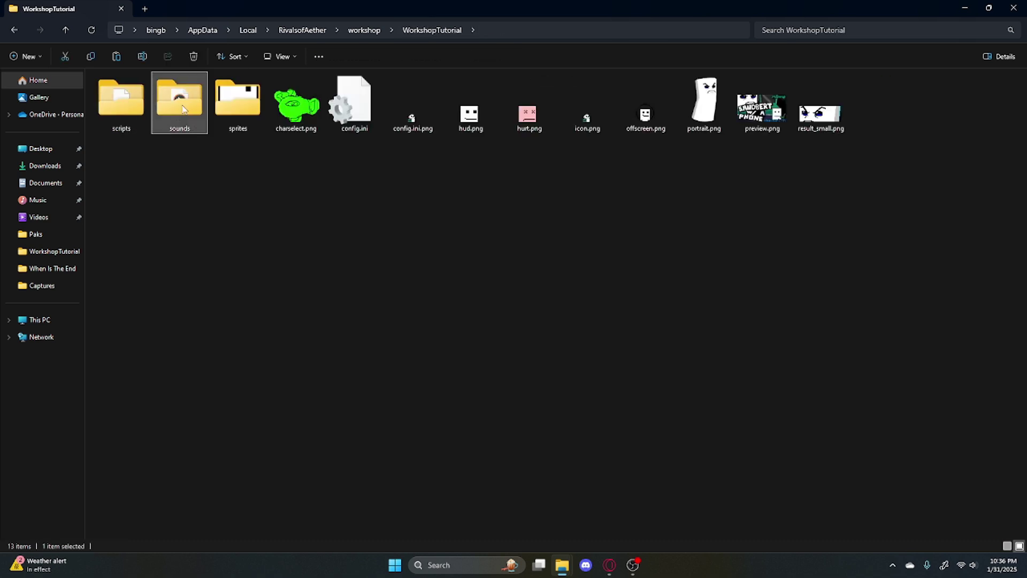
drag(536, 282, 414, 129)
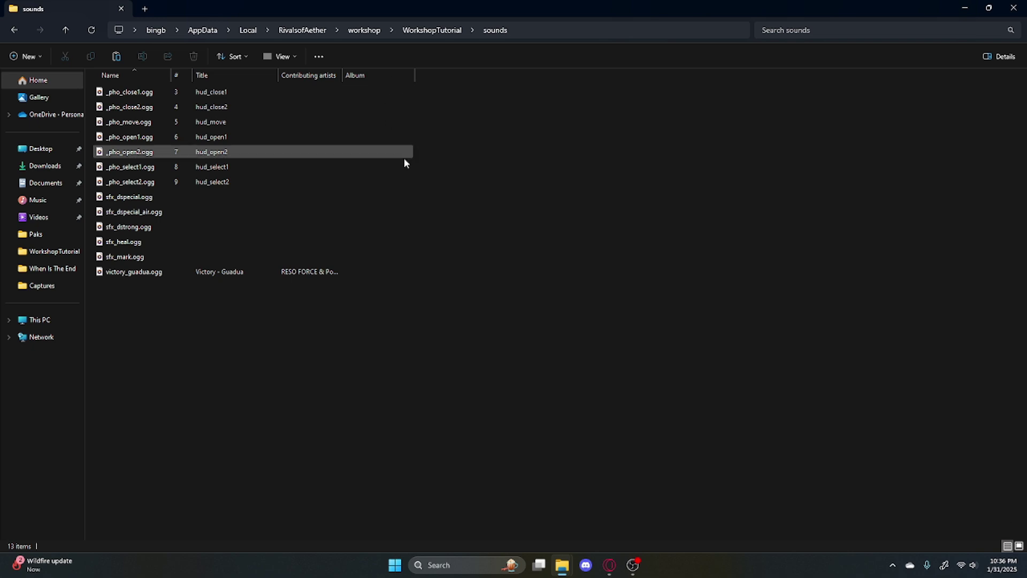
mouse_move(420, 217)
mouse_down()
mouse_move(343, 175)
mouse_move(359, 207)
mouse_move(404, 222)
mouse_move(420, 204)
mouse_up()
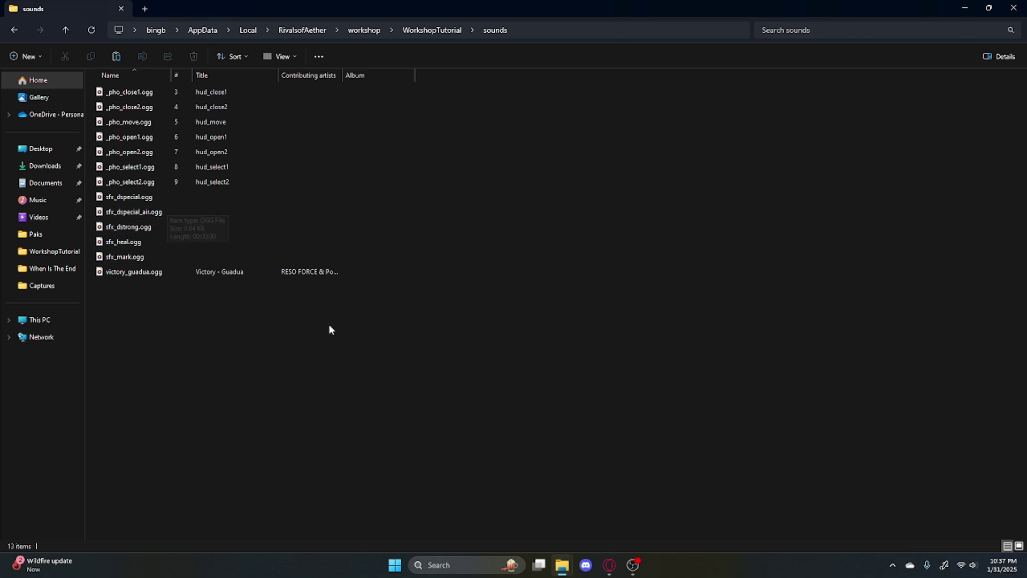
drag(233, 294, 177, 293)
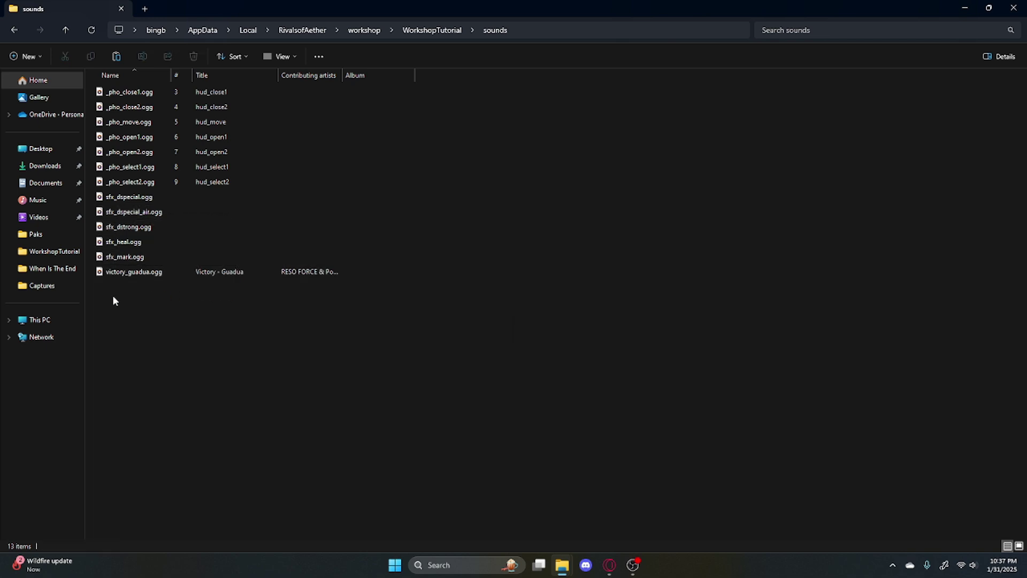
click(114, 275)
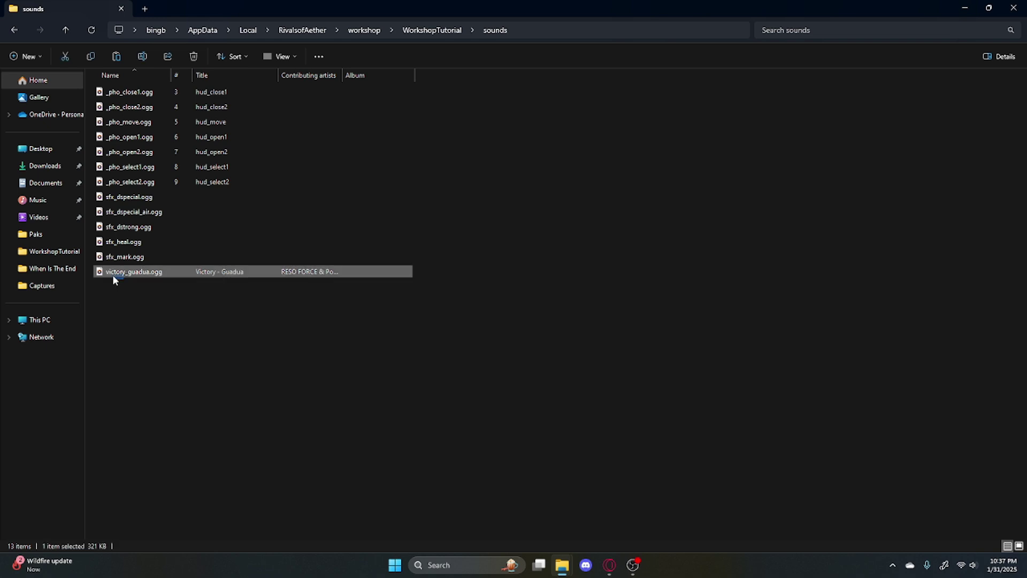
click(126, 281)
click(122, 277)
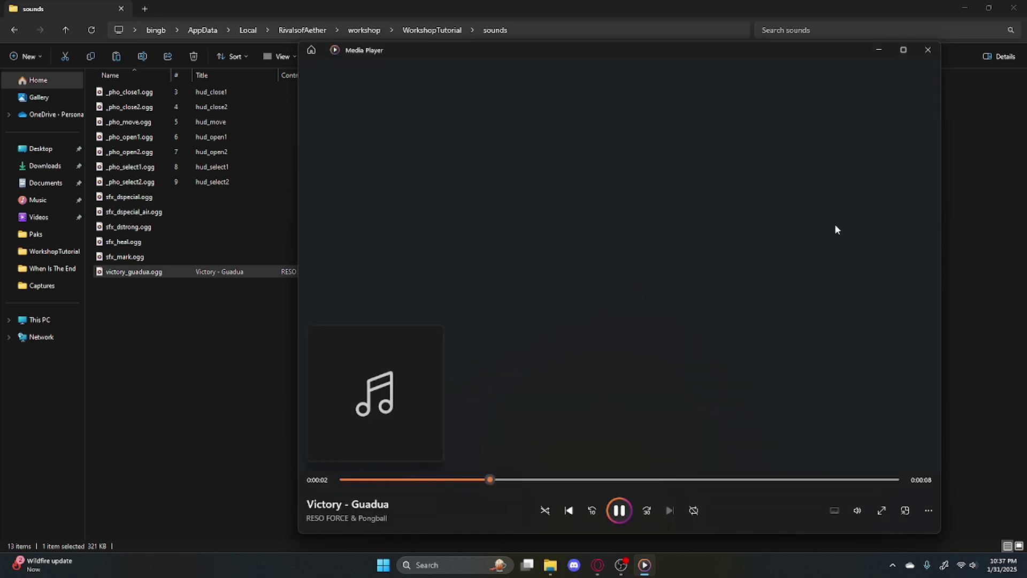
- Close Media Player and box-select victory_guadua.ogg in the file list
click(929, 54)
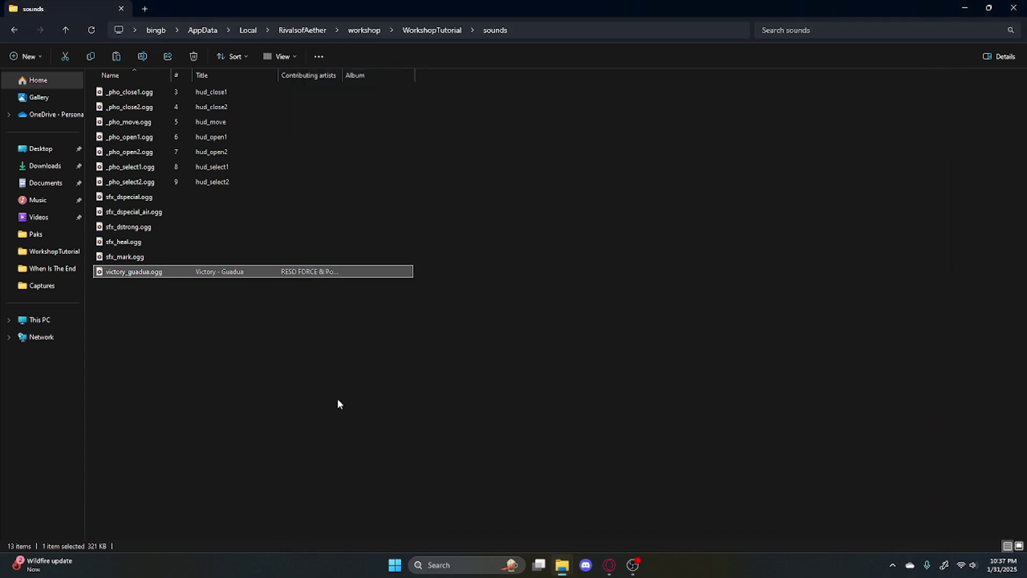
click(206, 298)
right_click(150, 290)
click(150, 290)
drag(155, 286, 252, 271)
- Browse the WorkshopTutorial scripts folder and select the 19 files in its attacks subfolder
click(406, 30)
double_click(130, 99)
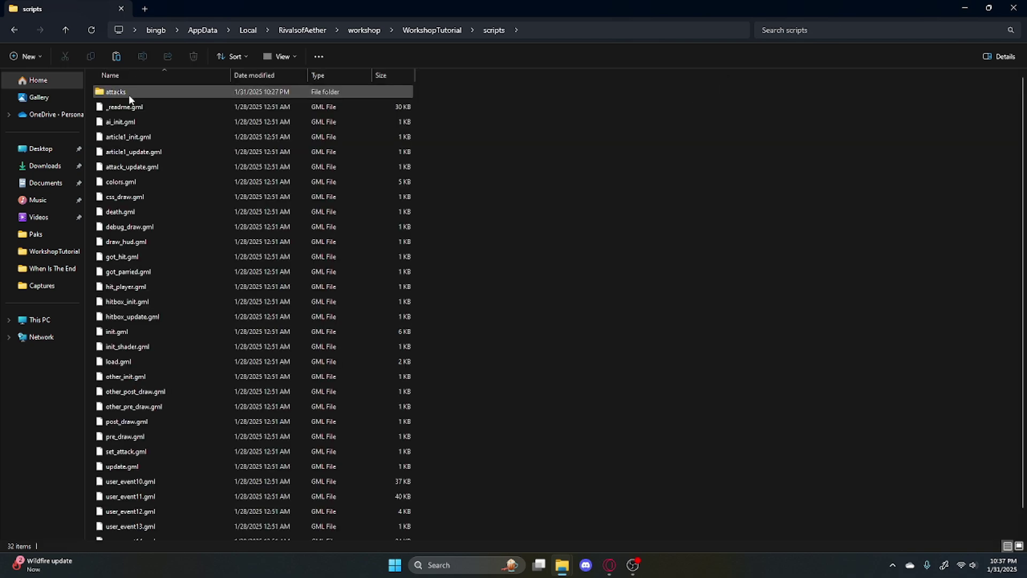
scroll(471, 146, down, 1)
scroll(451, 168, up, 1)
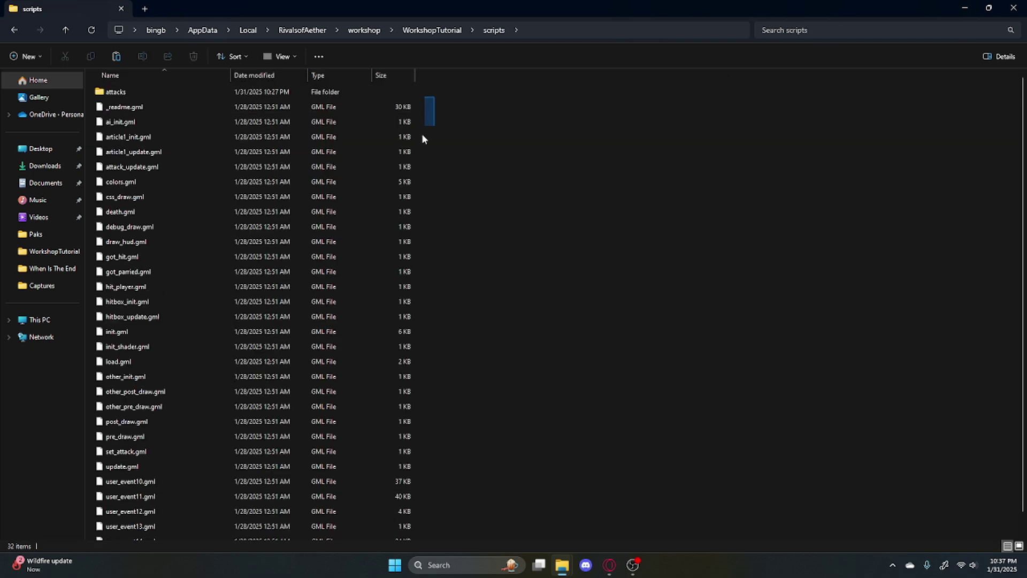
drag(423, 139, 516, 51)
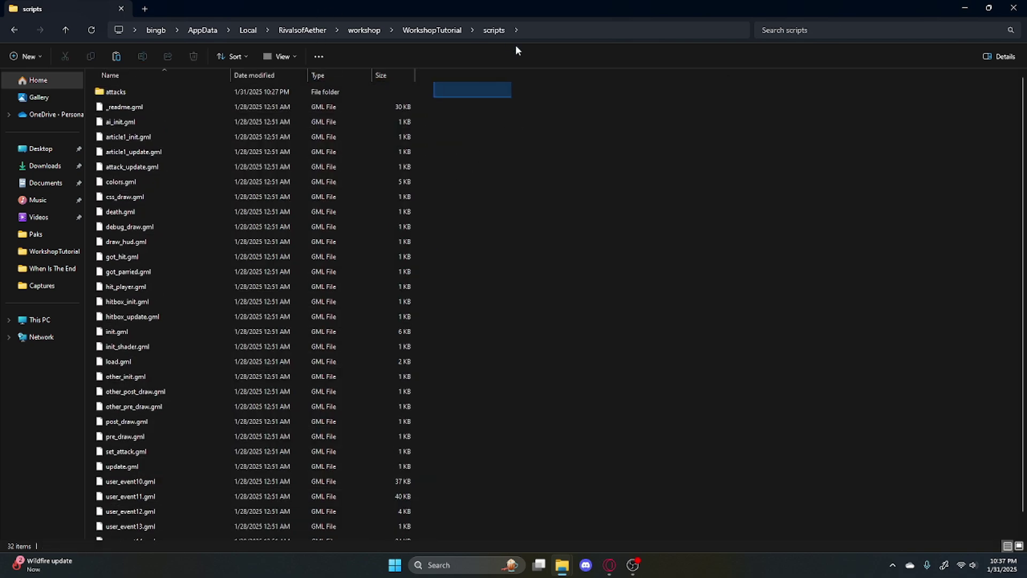
double_click(139, 92)
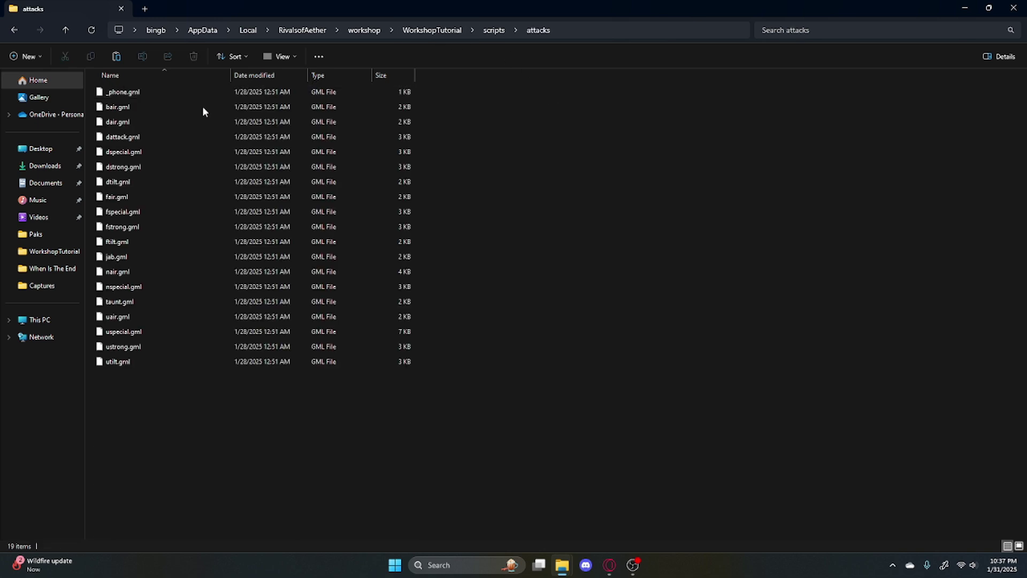
drag(382, 436, 173, 89)
- Back in scripts, box-select groups of GML files to review them, then return to WorkshopTutorial
click(479, 30)
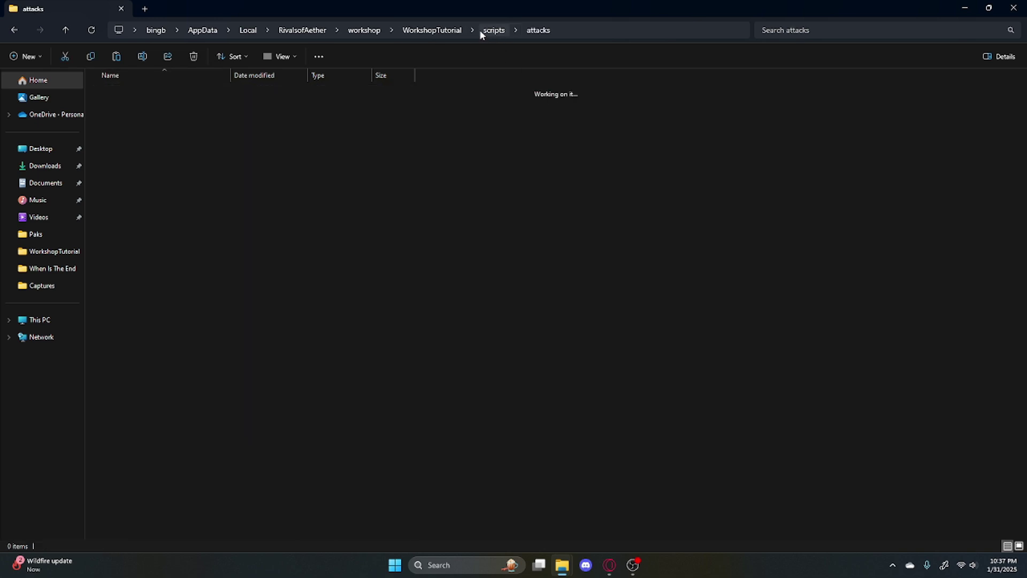
scroll(598, 325, down, 1)
drag(501, 270, 241, 163)
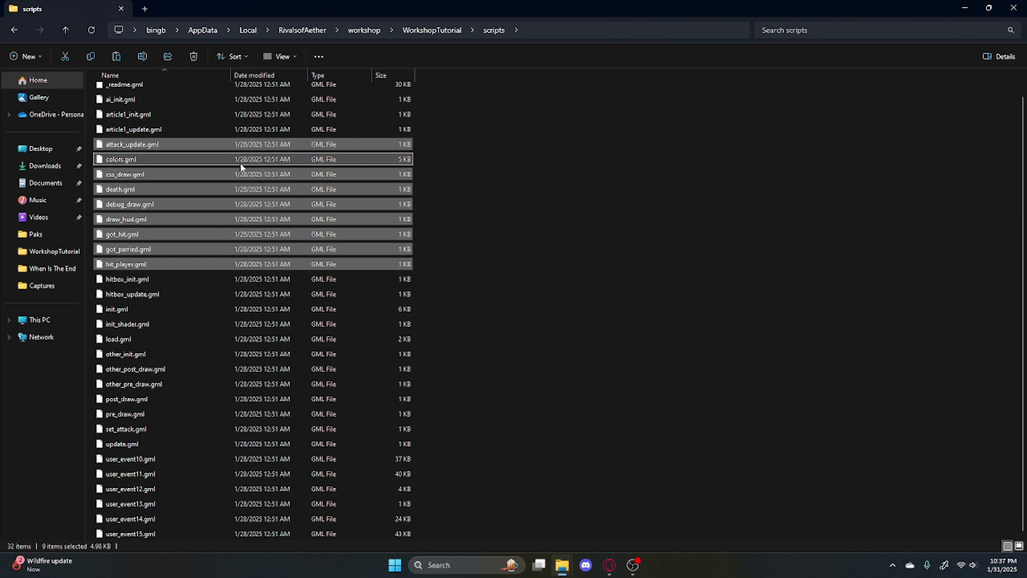
click(461, 216)
drag(451, 326, 454, 82)
click(485, 182)
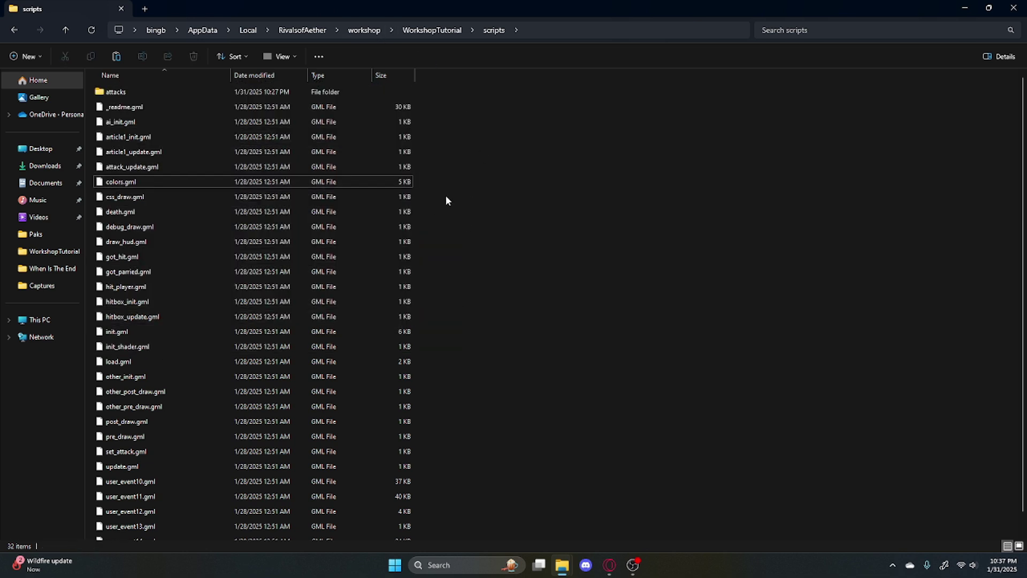
click(439, 30)
- In the Downloads window, open workshophelper-master down to its RivalsWorkshopHelper folder
mouse_move(569, 567)
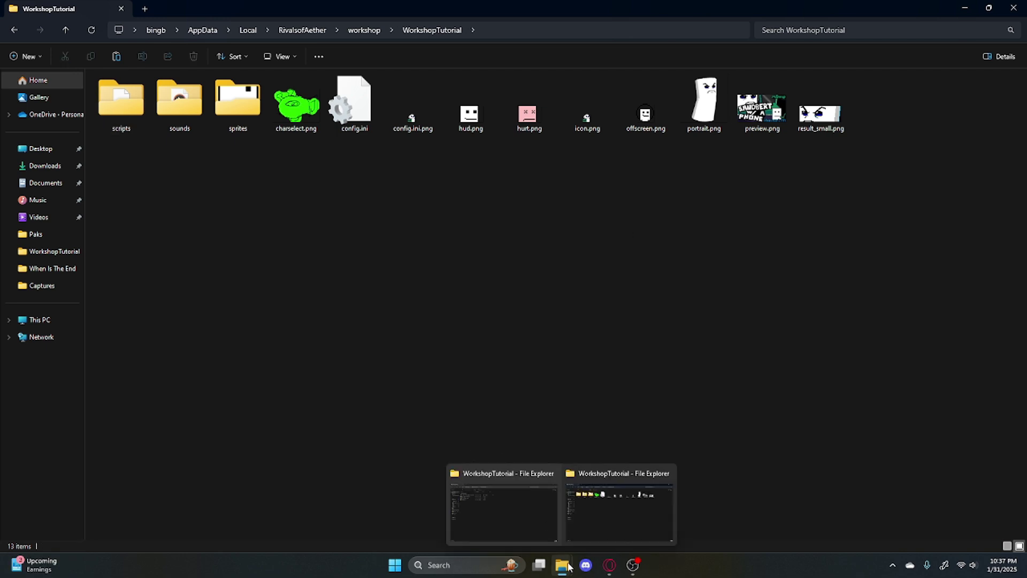
click(463, 471)
drag(213, 337, 153, 140)
double_click(153, 140)
double_click(138, 109)
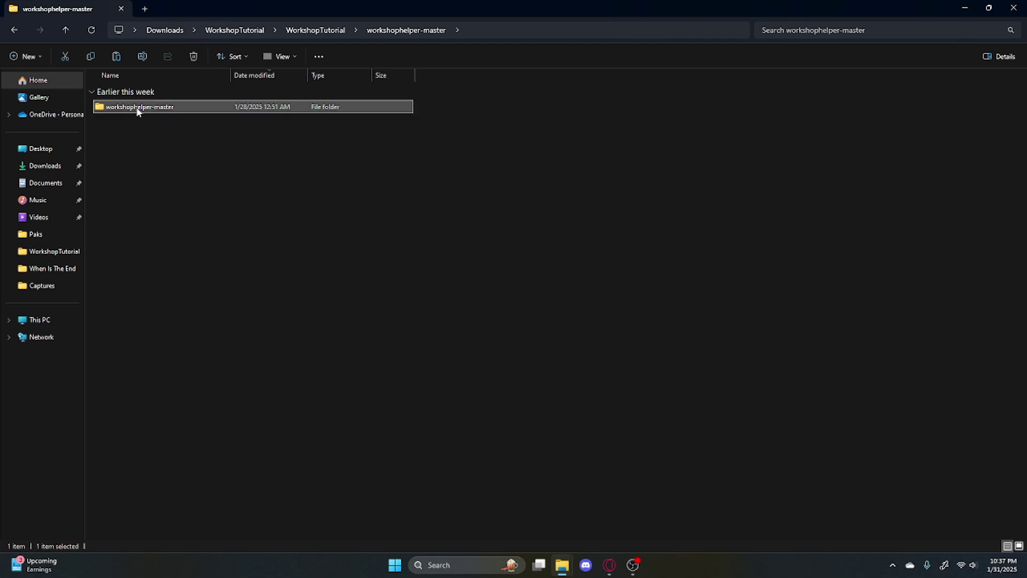
double_click(147, 140)
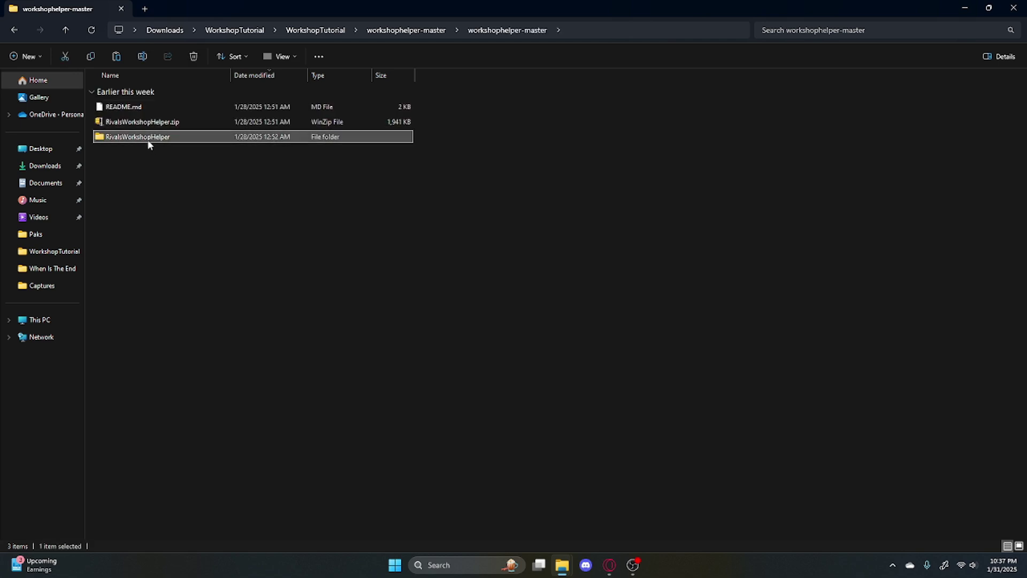
click(436, 31)
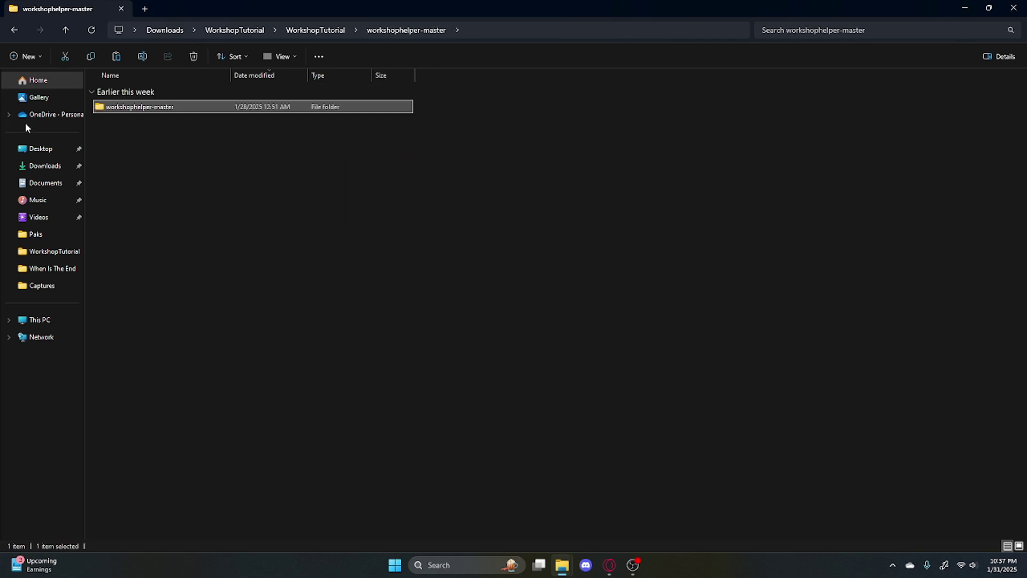
double_click(141, 110)
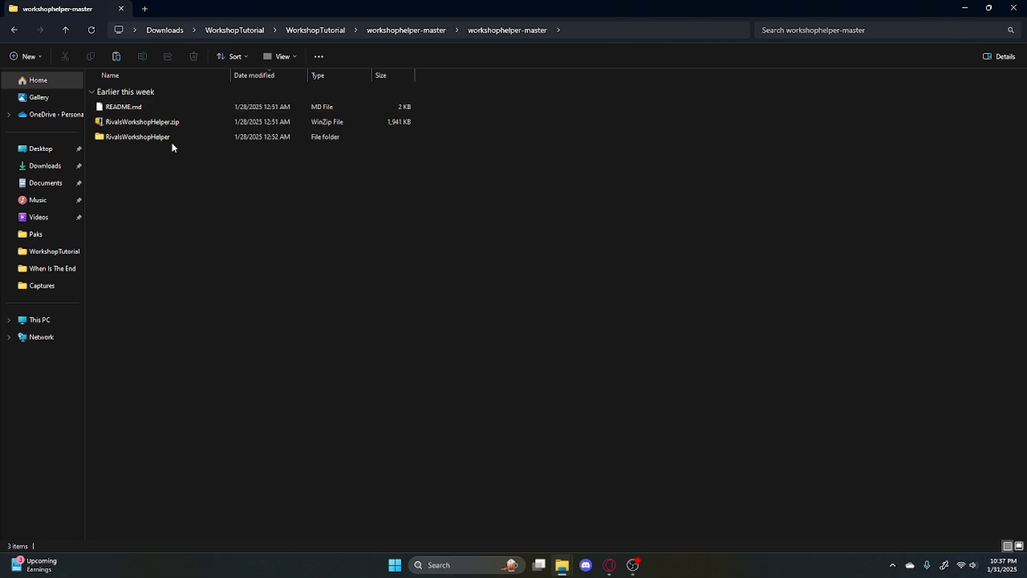
click(167, 138)
double_click(167, 138)
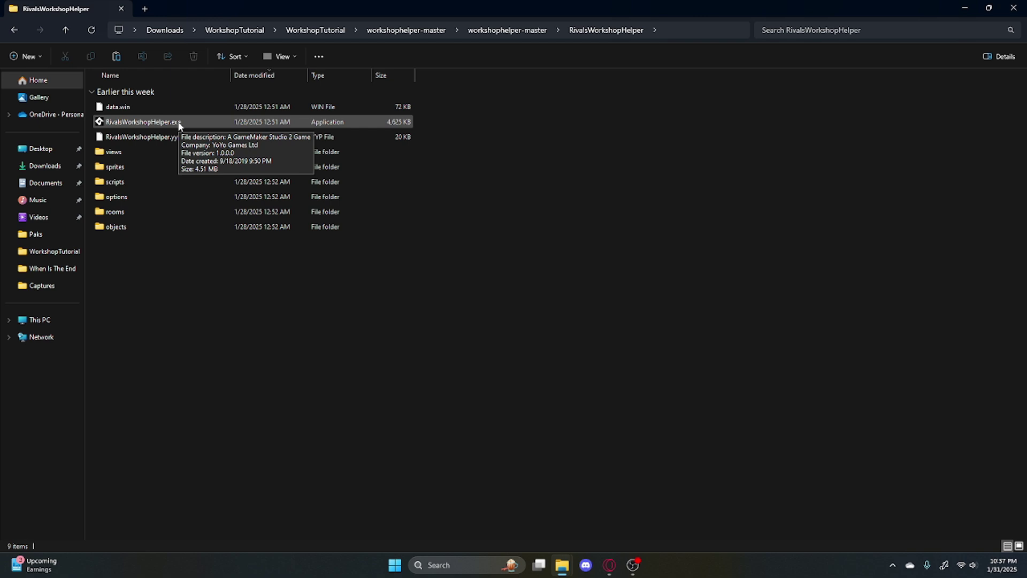
- Launch RivalsWorkshopHelper, load WorkshopTutorial's walk_strip4.png, and set its origin at (33, 62)
double_click(178, 122)
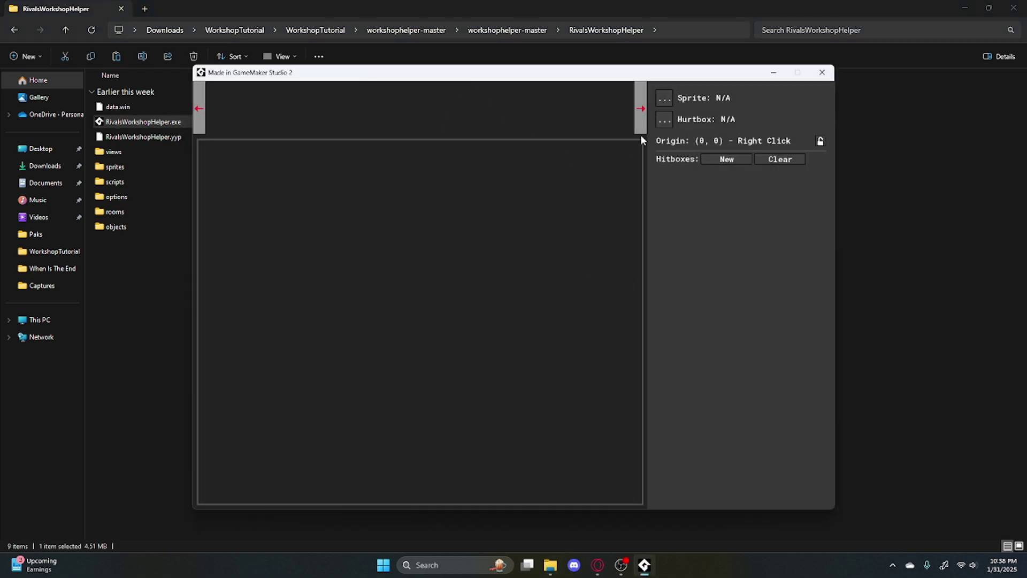
click(665, 99)
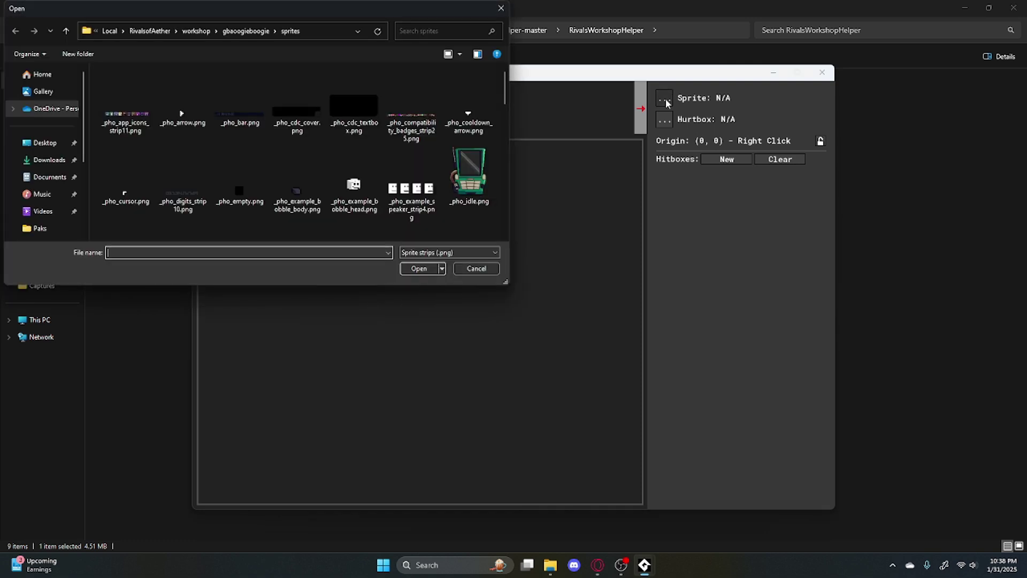
click(200, 31)
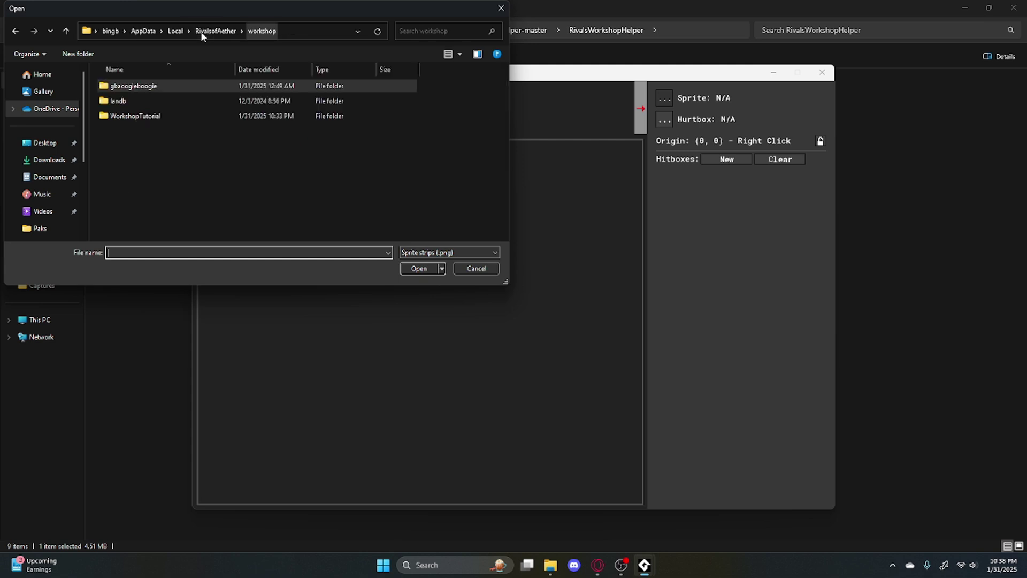
double_click(176, 123)
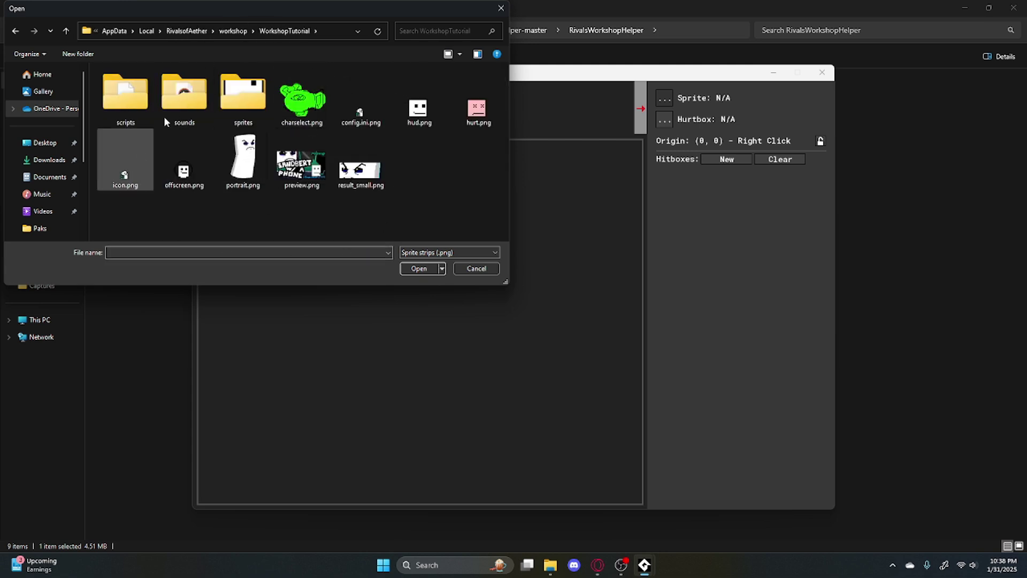
double_click(243, 92)
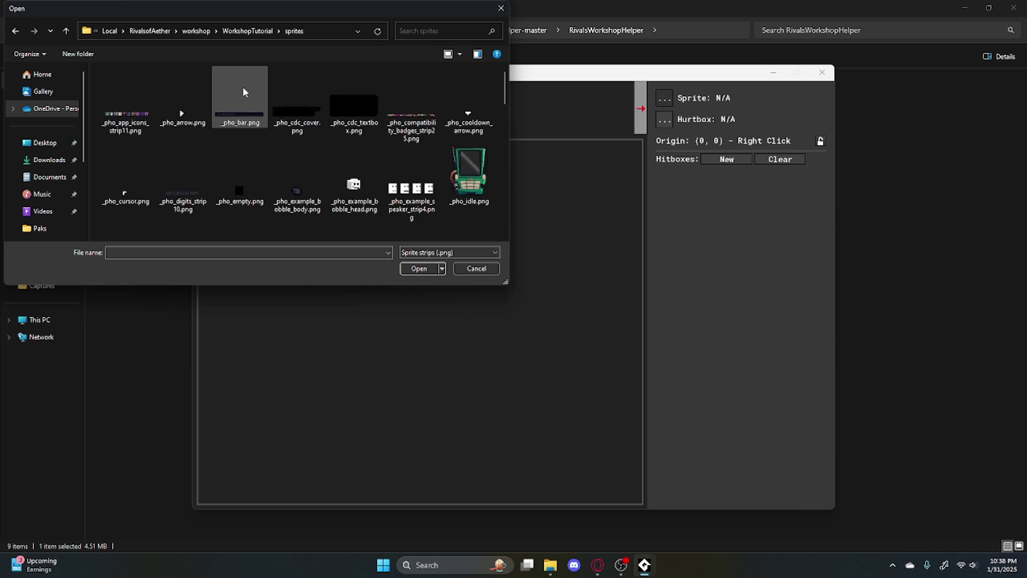
scroll(420, 143, down, 5)
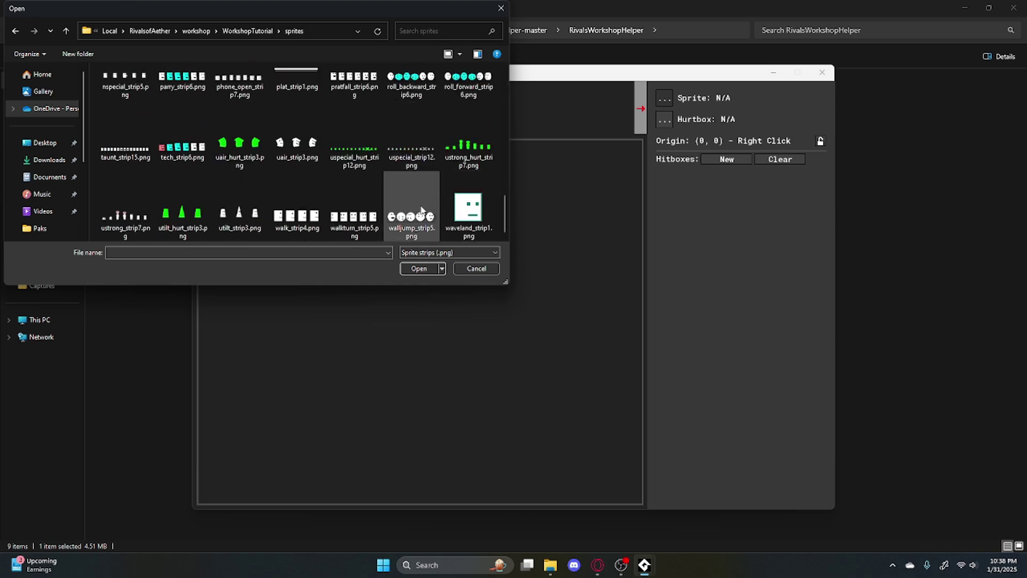
double_click(293, 201)
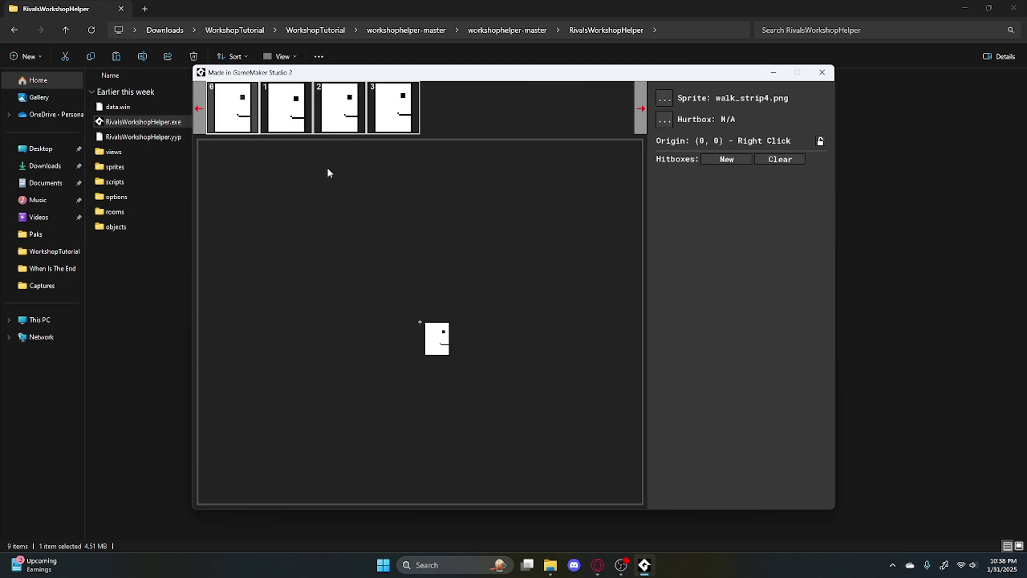
scroll(498, 372, up, 3)
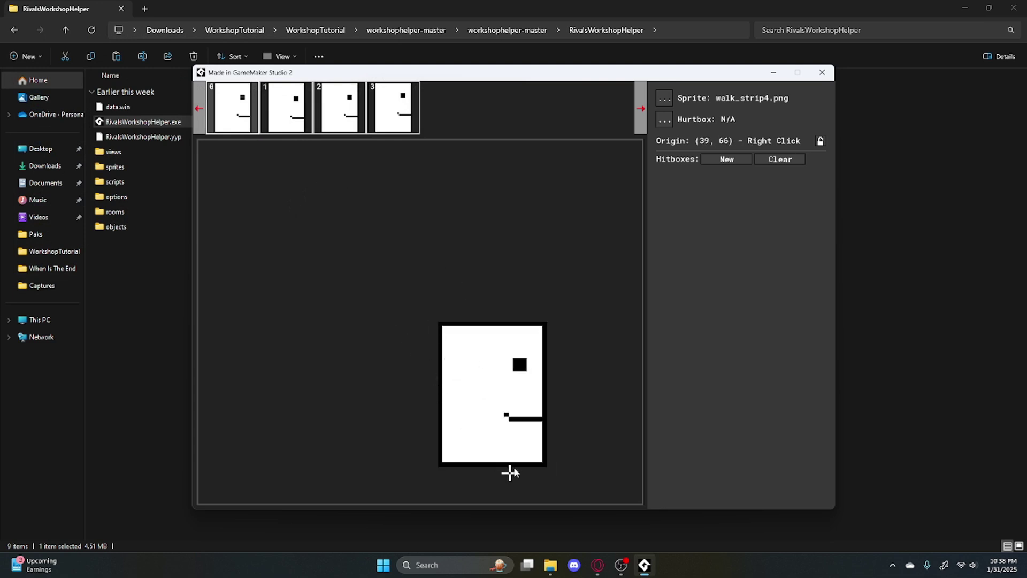
right_click(516, 386)
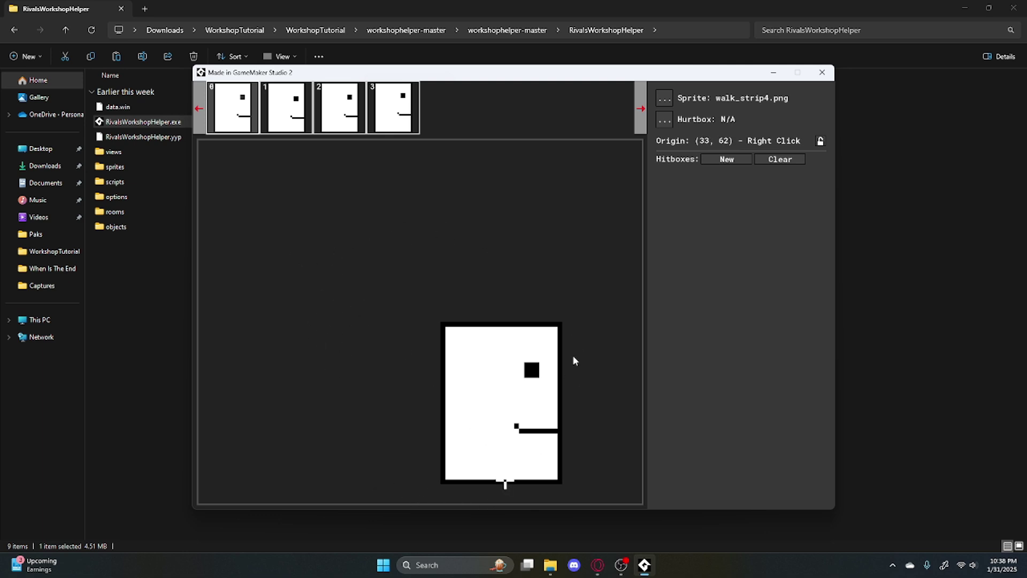
- Load uair_hurt_strip3.png as the hurtbox preview, then close the helper
click(662, 120)
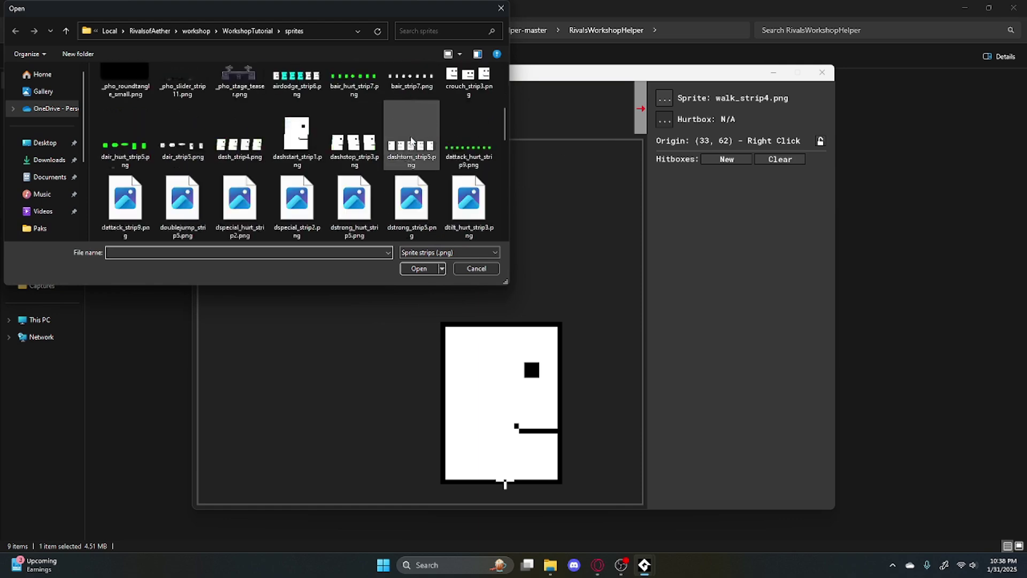
double_click(259, 160)
scroll(579, 325, down, 3)
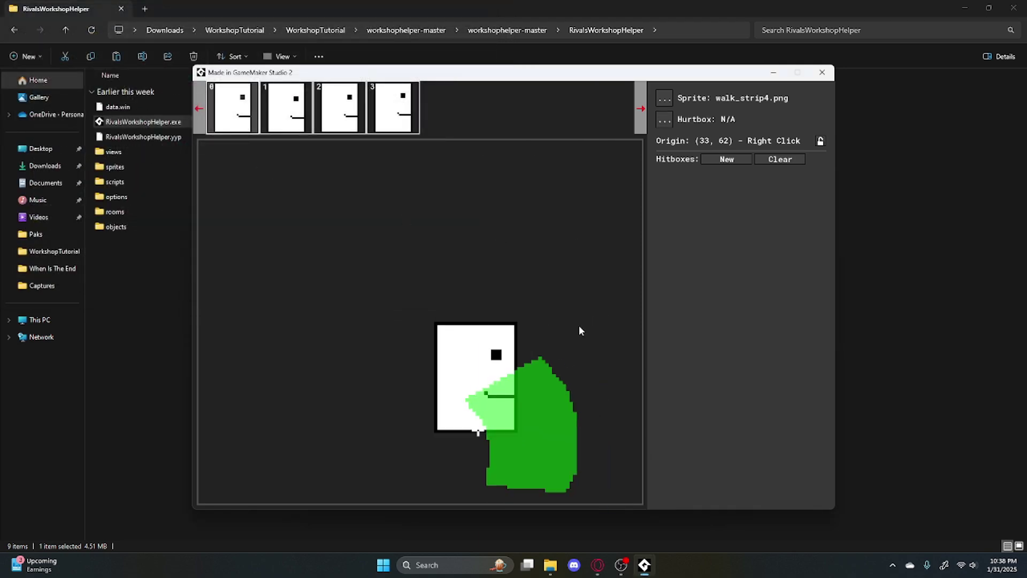
click(829, 76)
- Go back up to the downloads folder and launch GMEdit from gmedit-editor-beta-windows
click(305, 276)
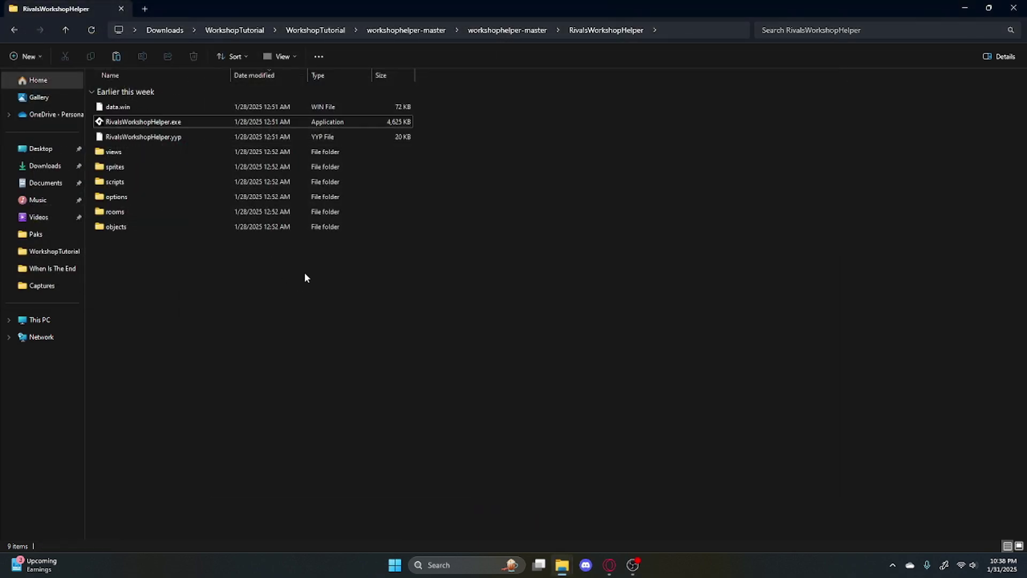
click(509, 28)
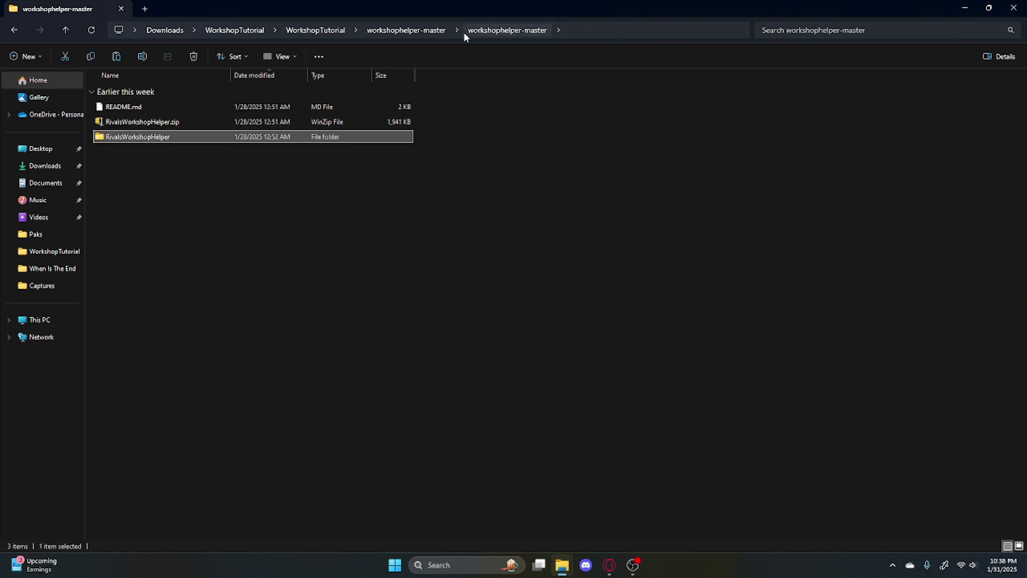
click(399, 32)
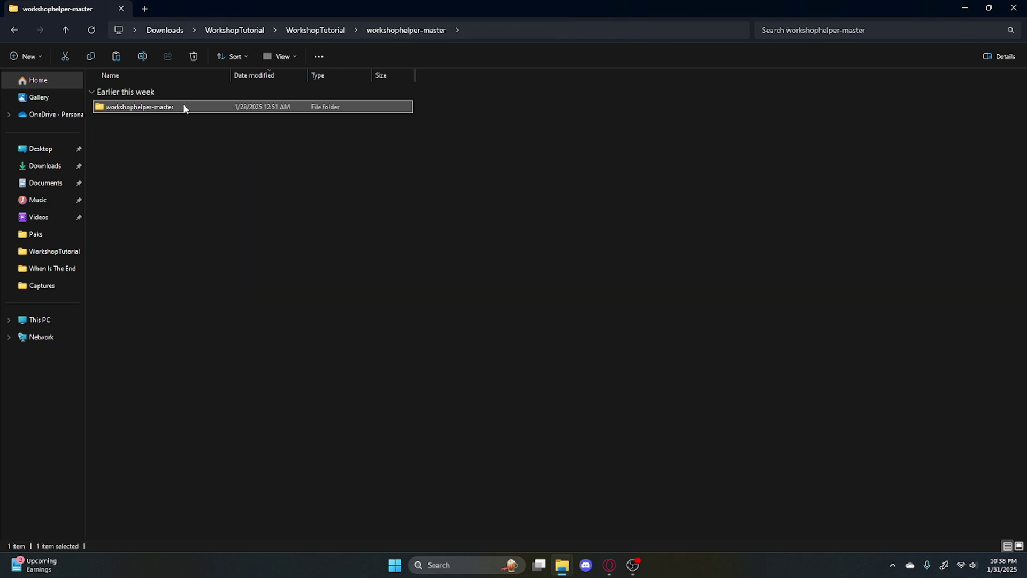
click(329, 31)
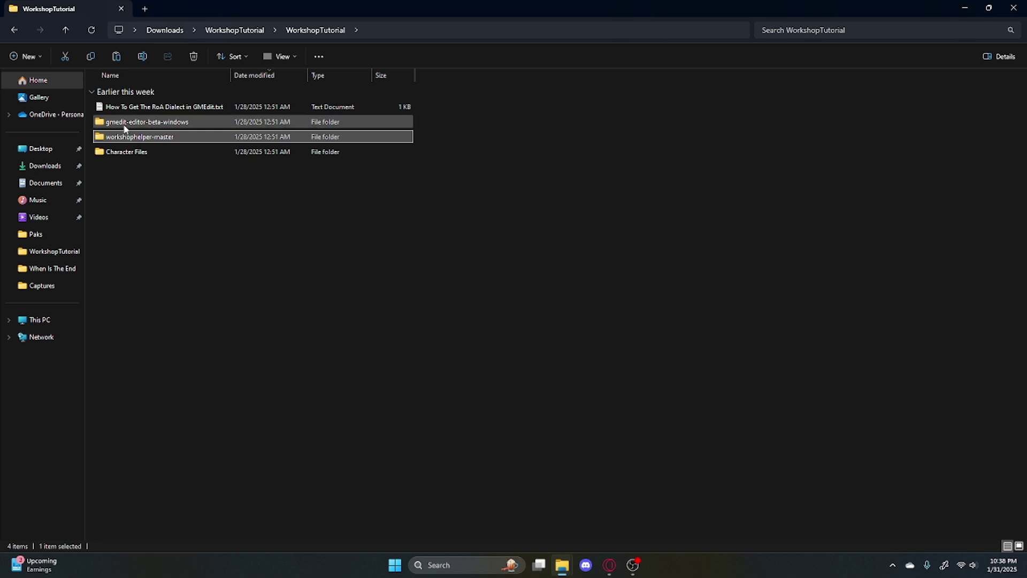
double_click(124, 123)
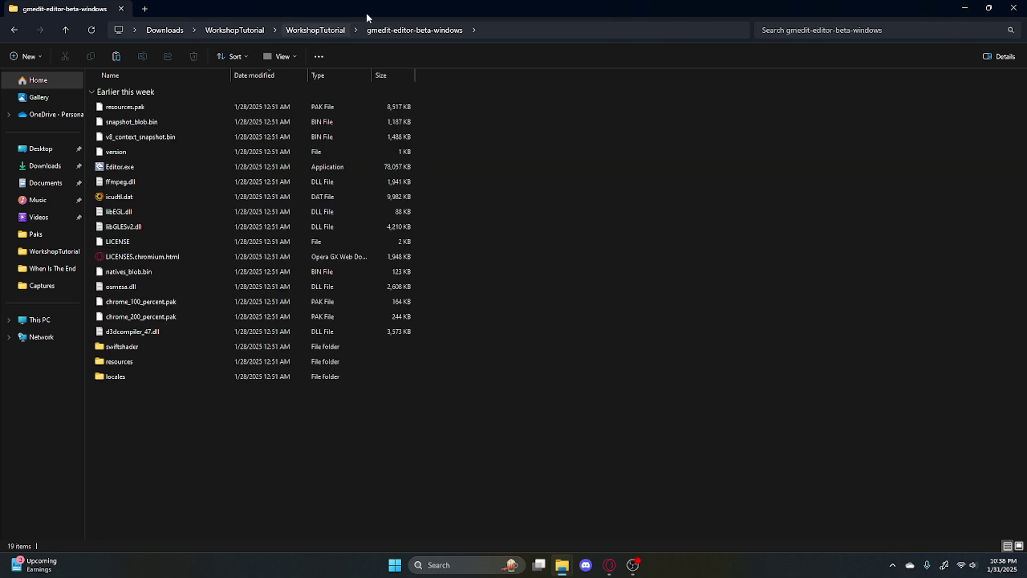
double_click(123, 168)
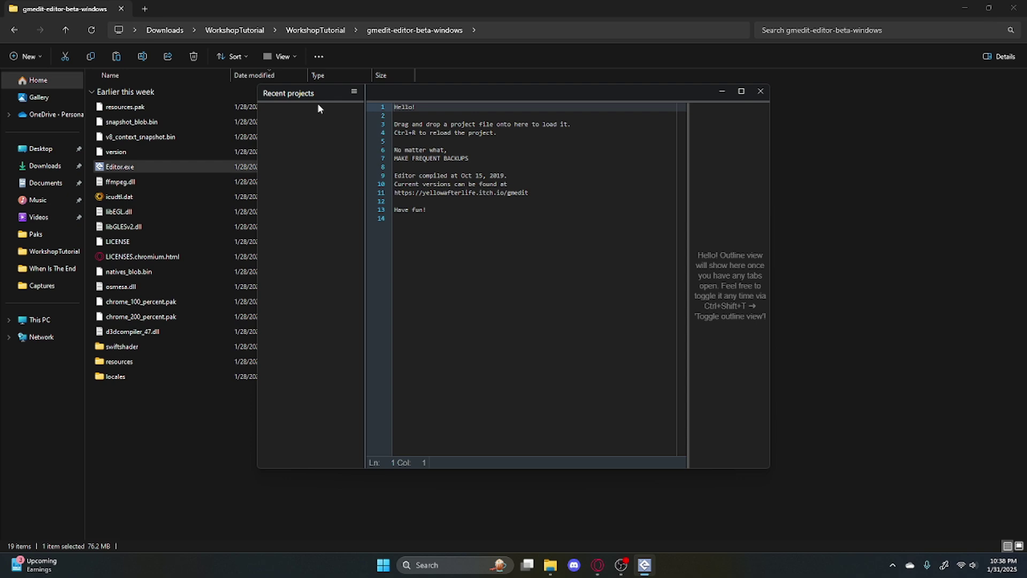
- In GMEdit's Open dialog, browse to the WorkshopTutorial scripts folder
click(354, 91)
click(370, 105)
click(476, 268)
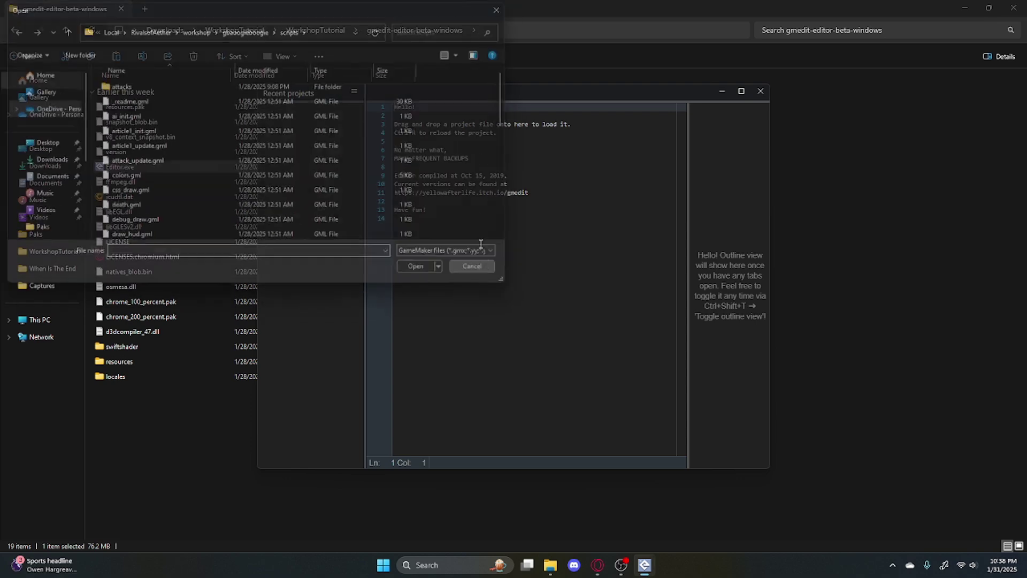
click(354, 91)
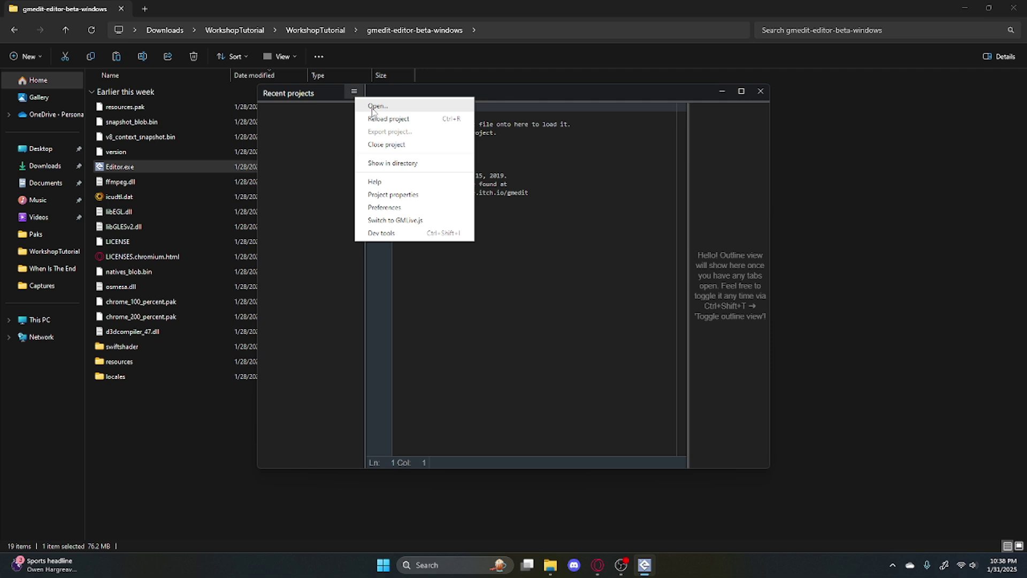
click(372, 108)
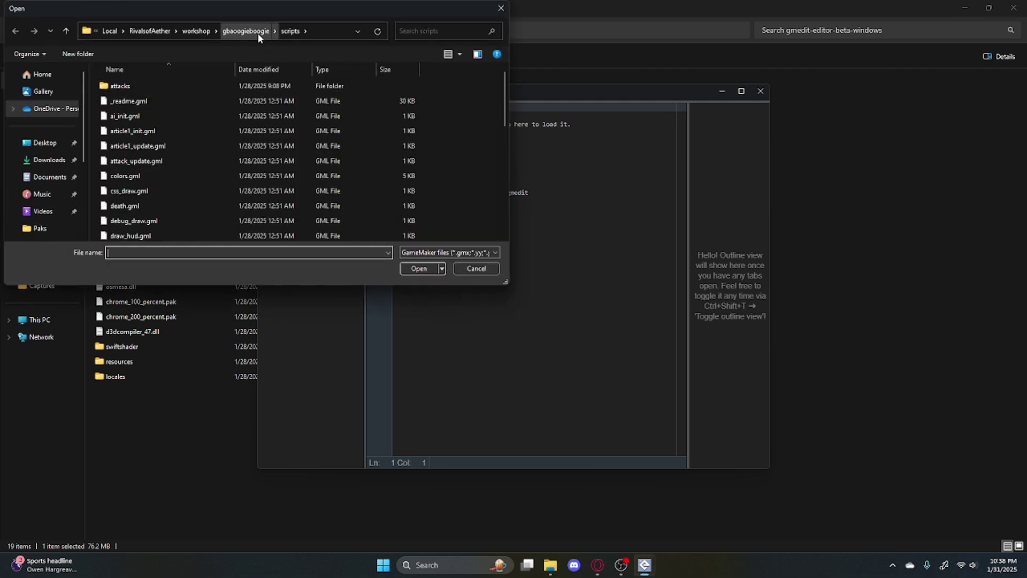
click(258, 33)
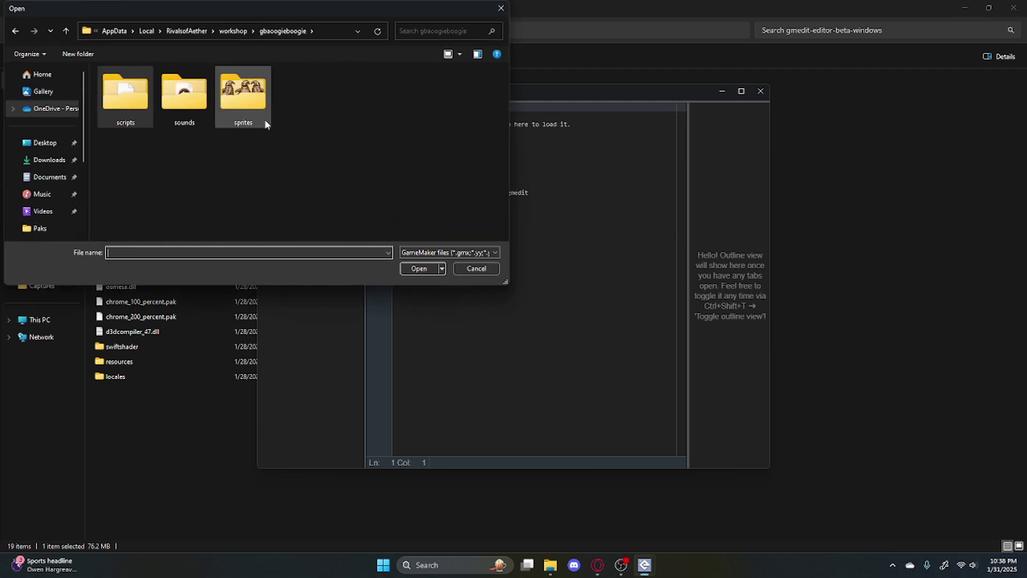
click(226, 32)
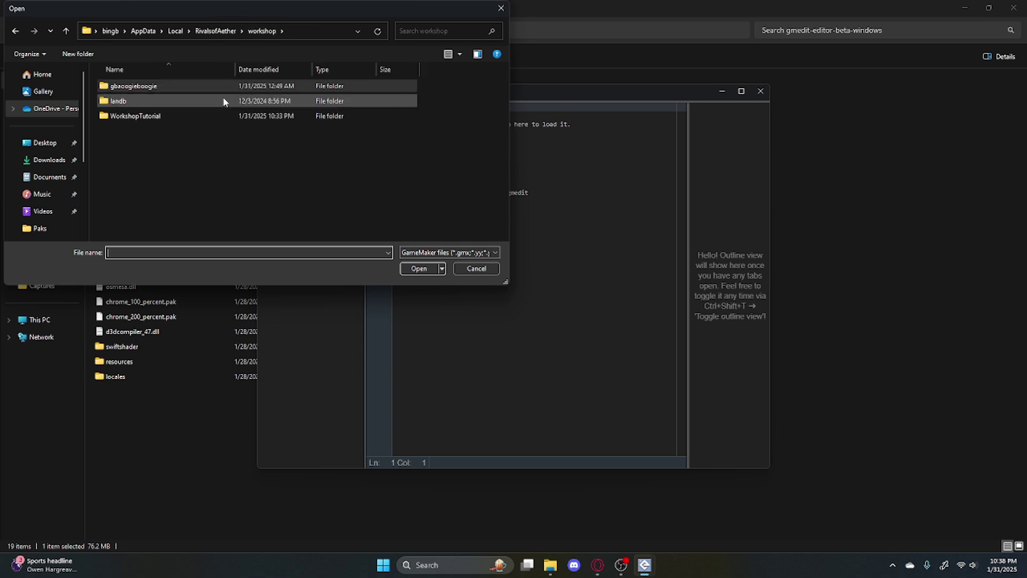
double_click(202, 116)
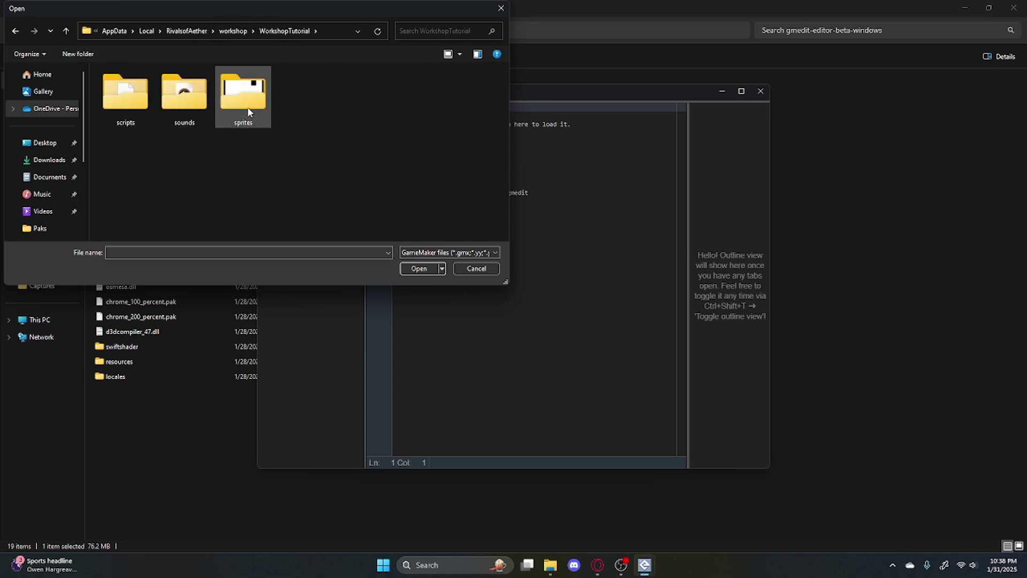
double_click(137, 93)
- Open load.gml in GMEdit, then close it
scroll(137, 92, down, 3)
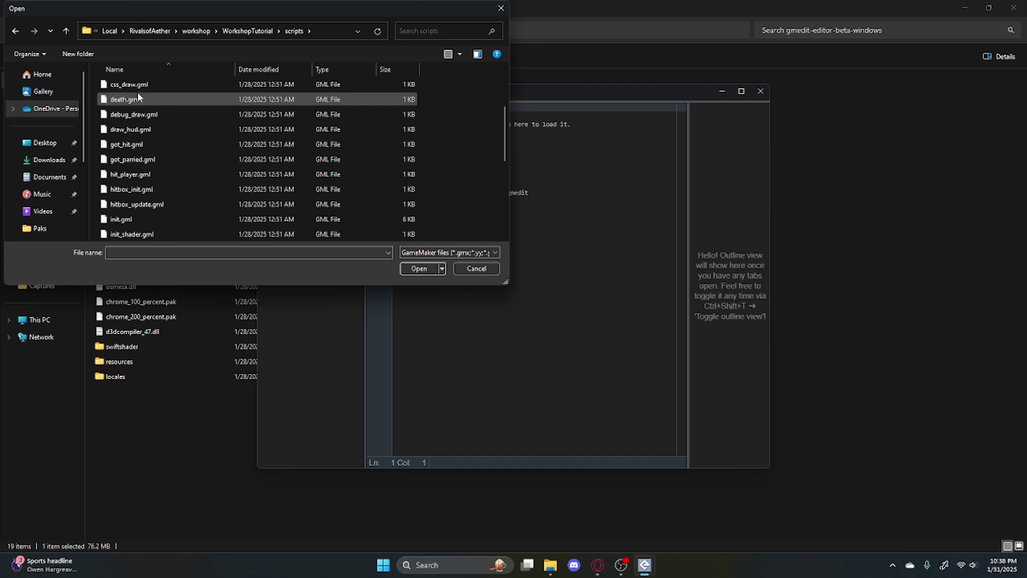
scroll(138, 97, down, 3)
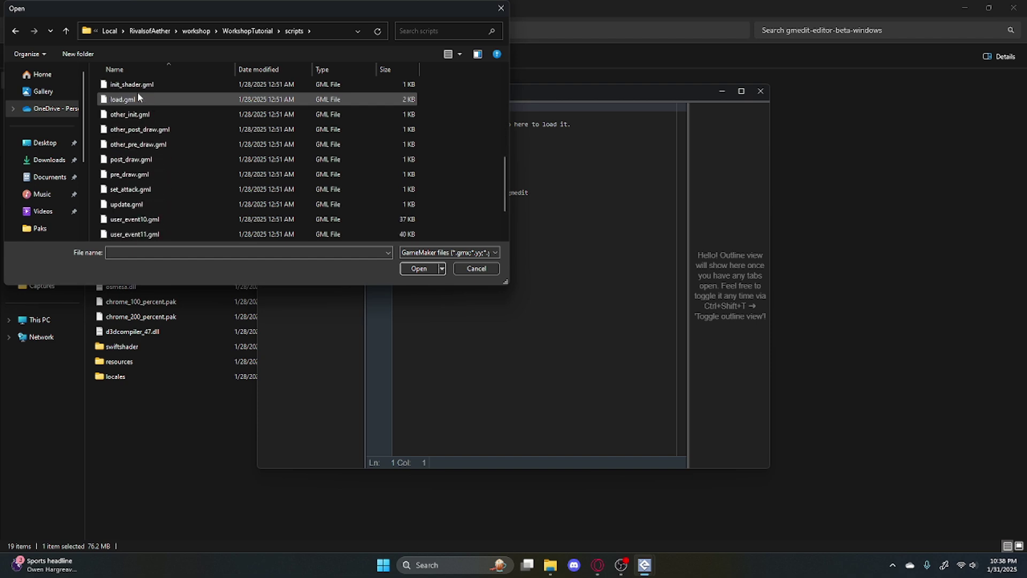
scroll(134, 96, up, 1)
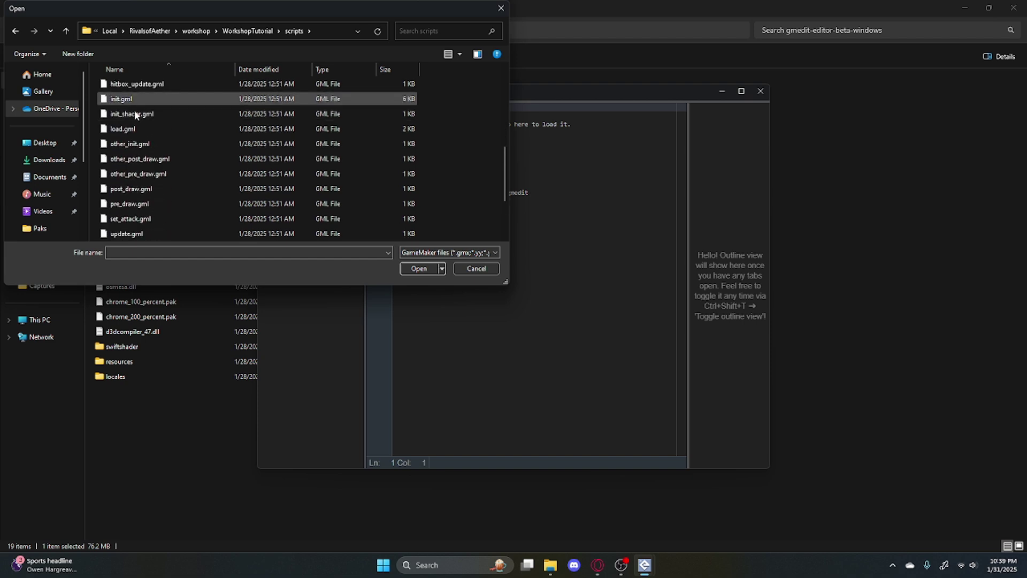
double_click(128, 129)
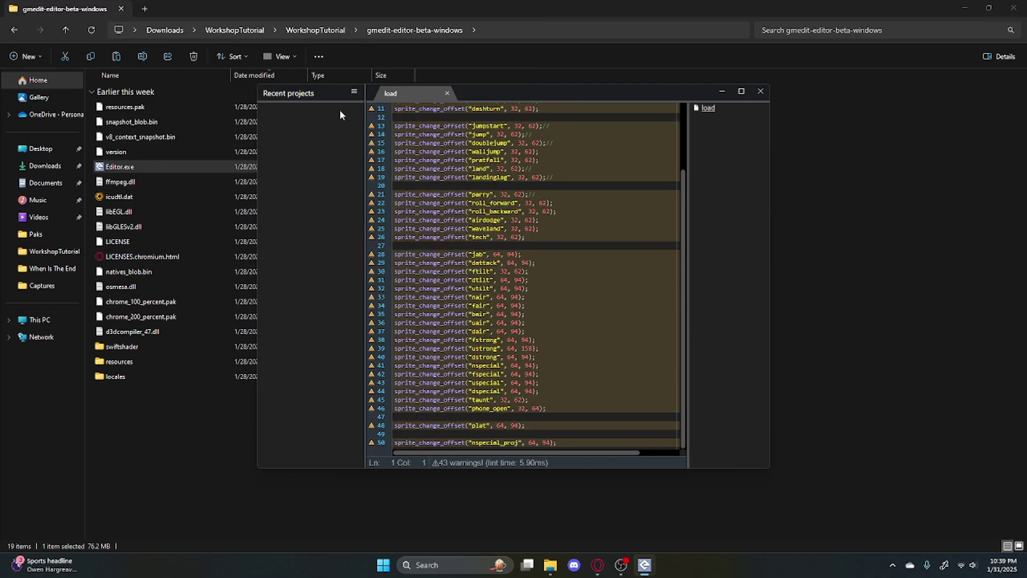
click(447, 93)
- Open init.gml from the scripts folder and maximize the editor window
click(354, 91)
click(364, 104)
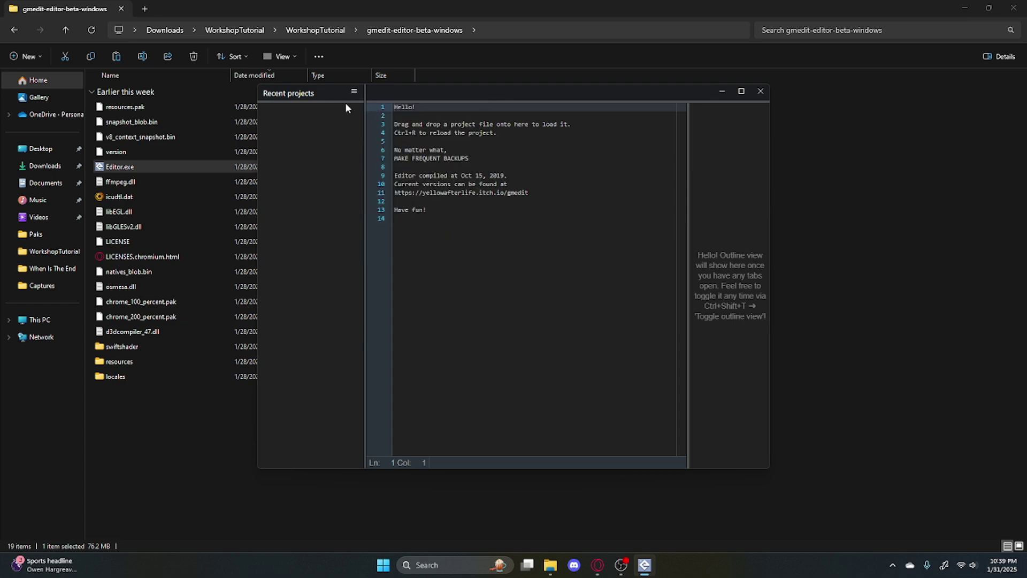
scroll(191, 129, up, 5)
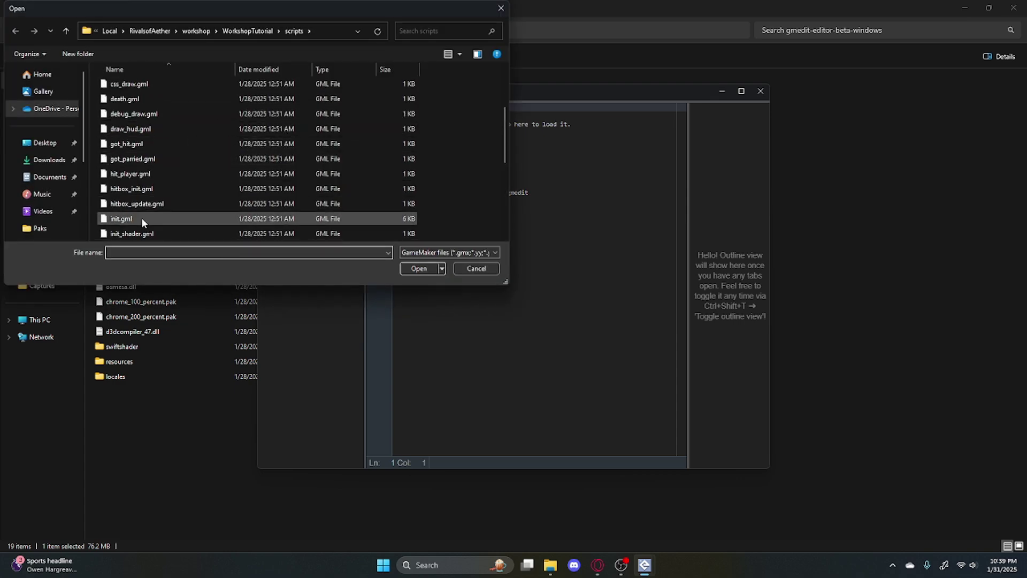
click(142, 220)
double_click(142, 218)
scroll(535, 240, down, 9)
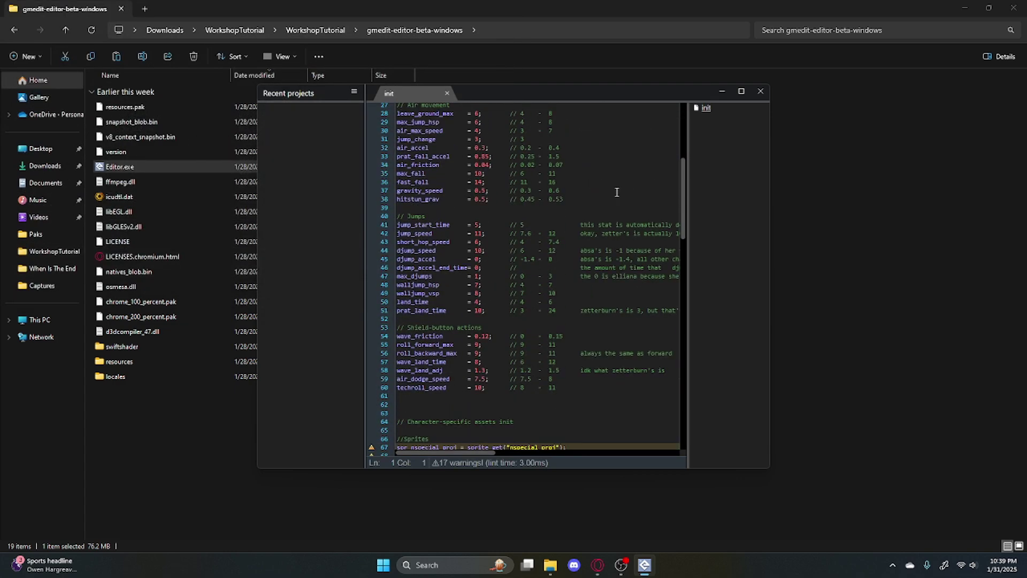
click(741, 91)
scroll(391, 240, down, 20)
scroll(391, 240, up, 12)
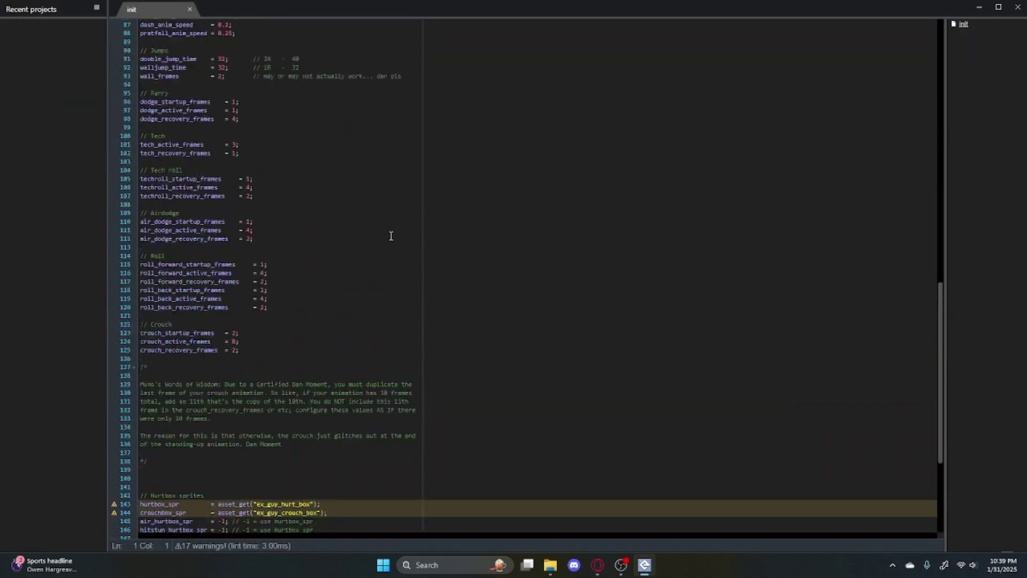
scroll(200, 337, up, 15)
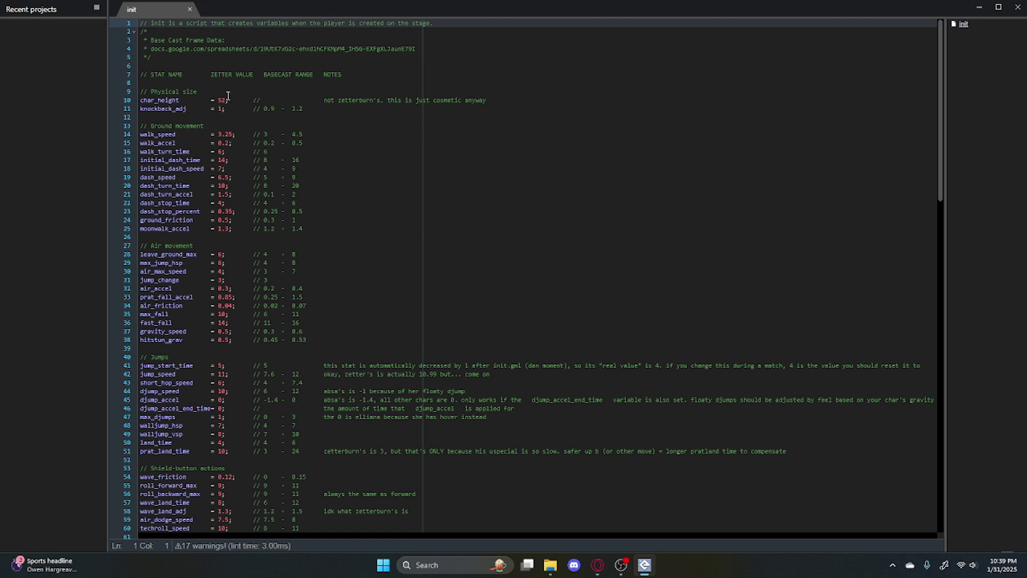
- Review the init stats, highlighting char_height 52 and knockback_adj, then close GMEdit
drag(218, 101, 222, 100)
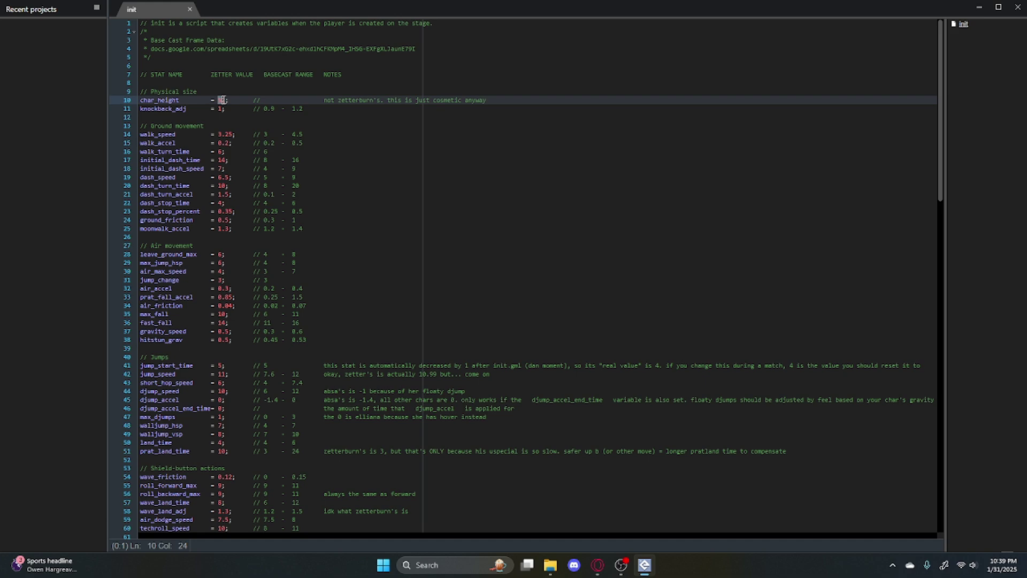
drag(220, 105, 224, 100)
click(221, 110)
scroll(219, 115, down, 5)
scroll(215, 124, up, 4)
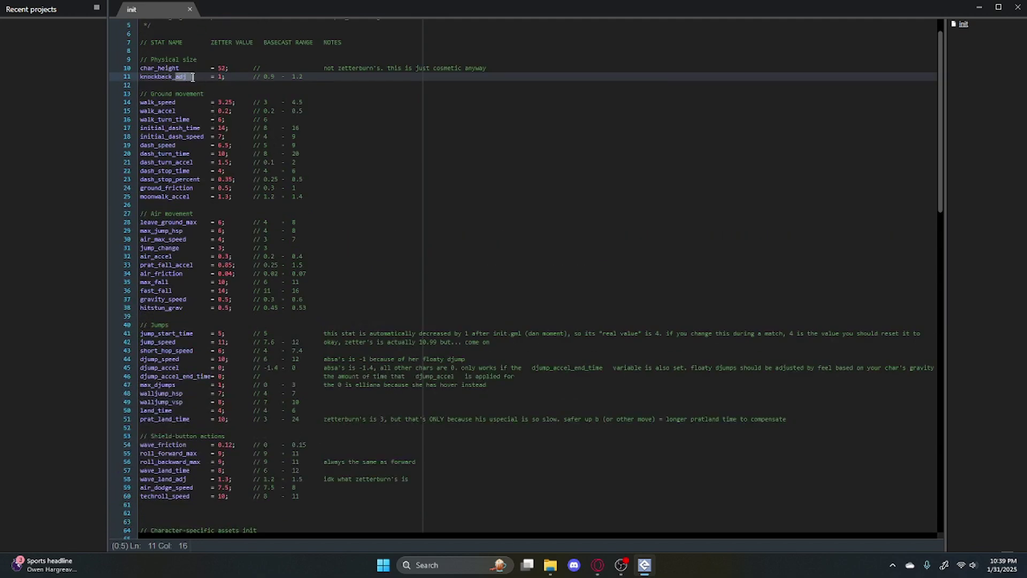
scroll(188, 76, down, 20)
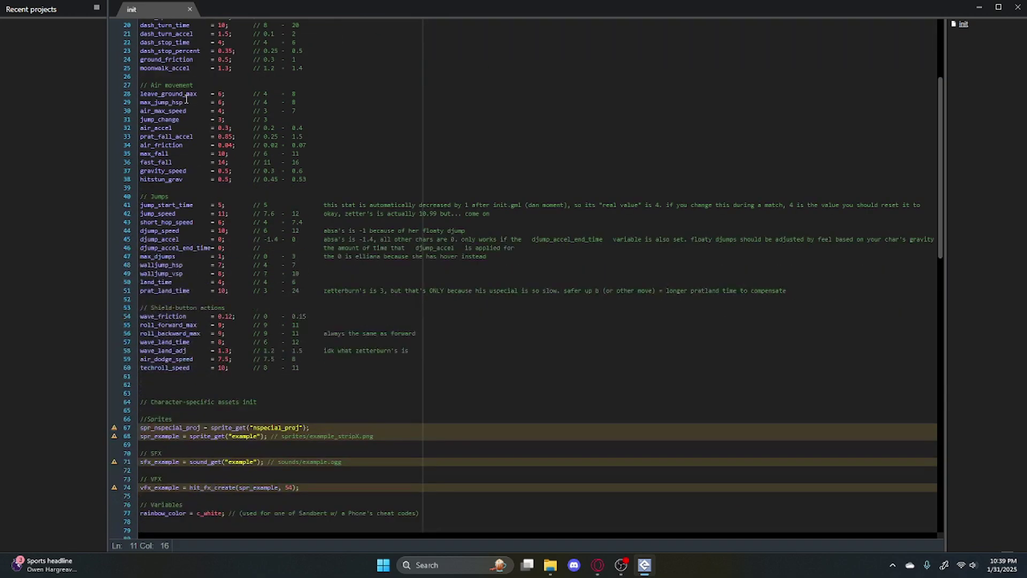
click(1019, 7)
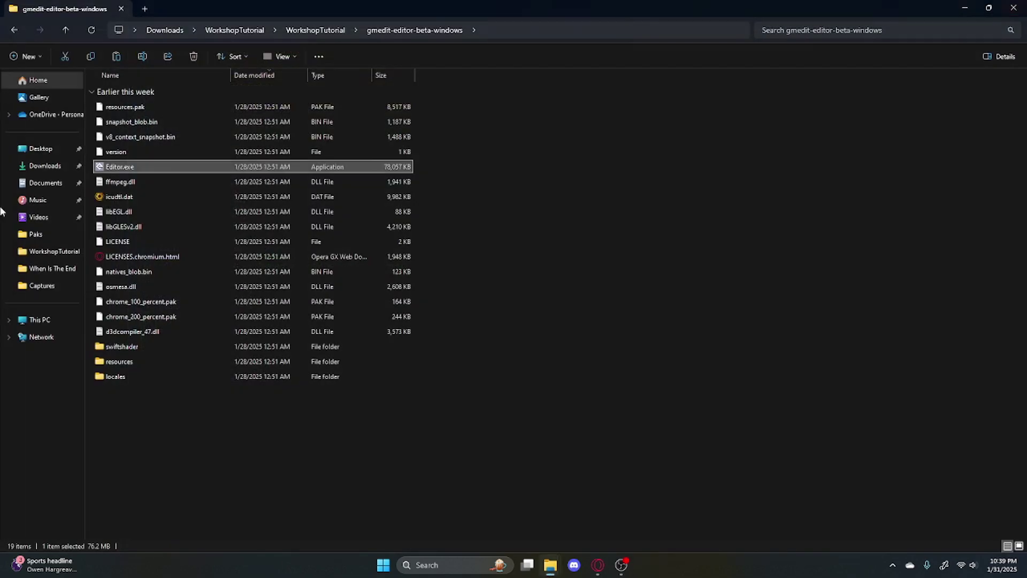
- Return the gmedit window to the download folder and switch to the Rivals WorkshopTutorial window
click(569, 384)
click(294, 31)
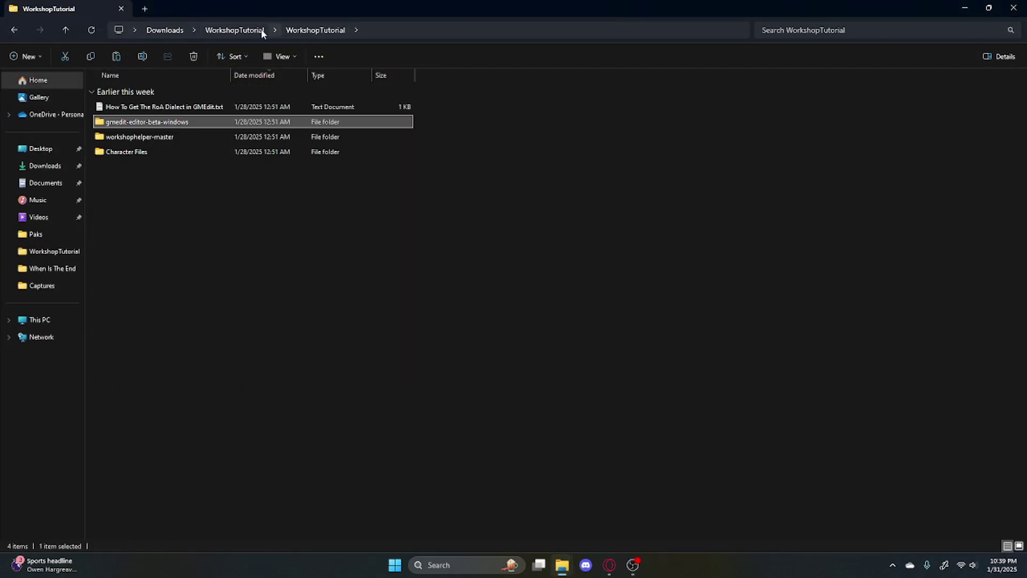
click(543, 516)
mouse_move(562, 565)
click(625, 490)
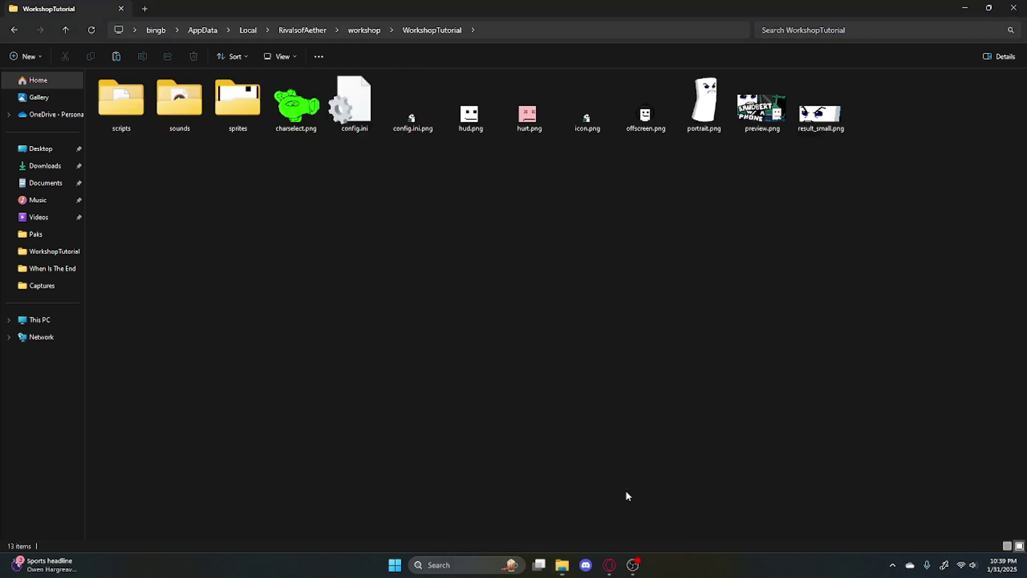
- Look into the gbaoogieboogie character folder, then return to the workshop characters folder
drag(1023, 273, 797, 221)
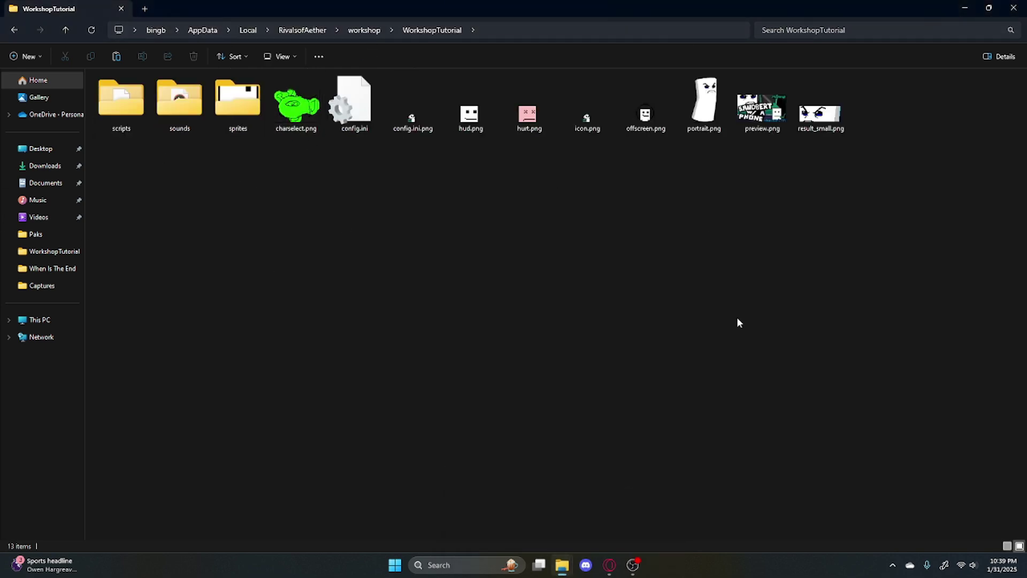
click(369, 31)
double_click(166, 88)
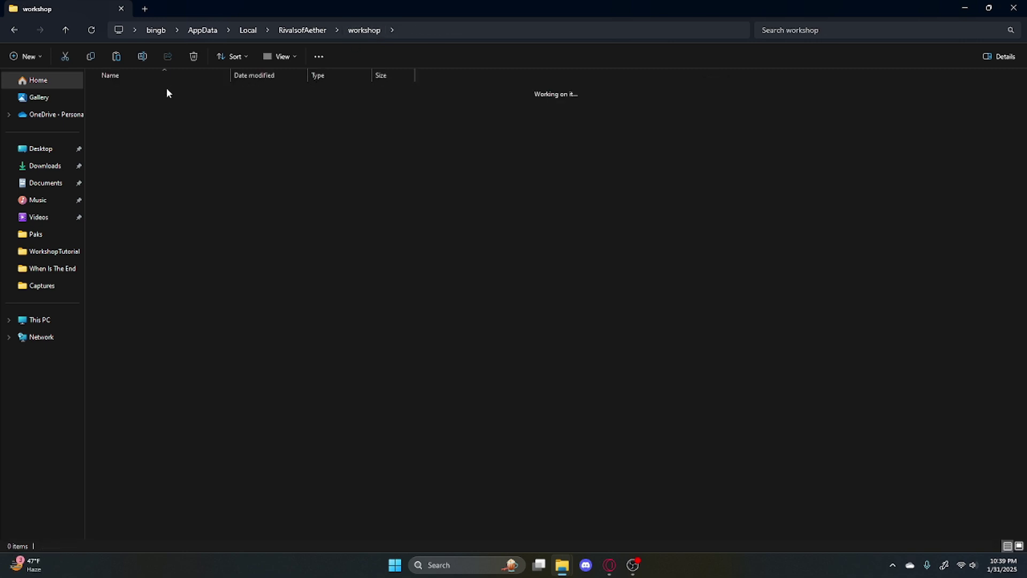
drag(762, 204, 444, 147)
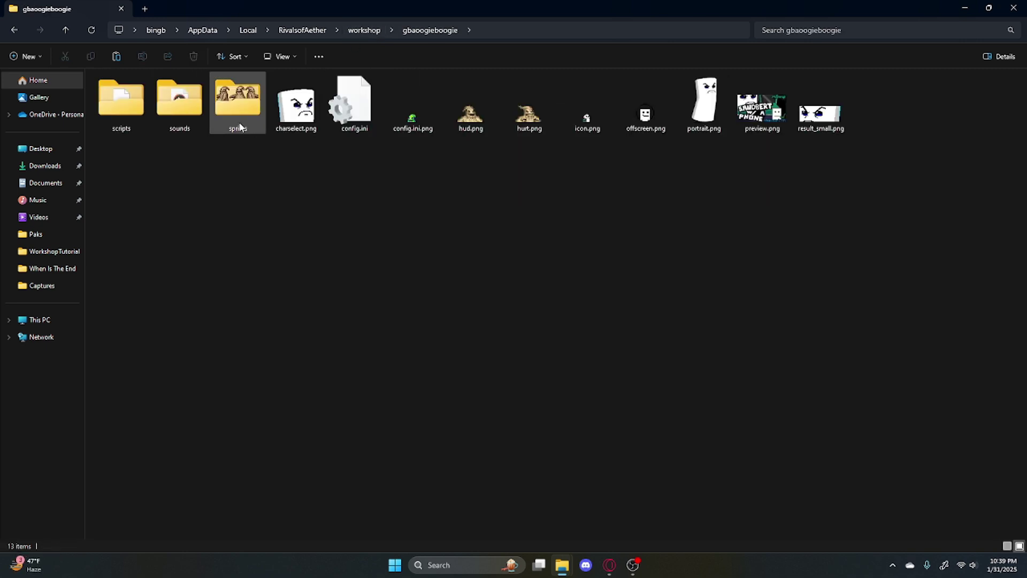
click(378, 34)
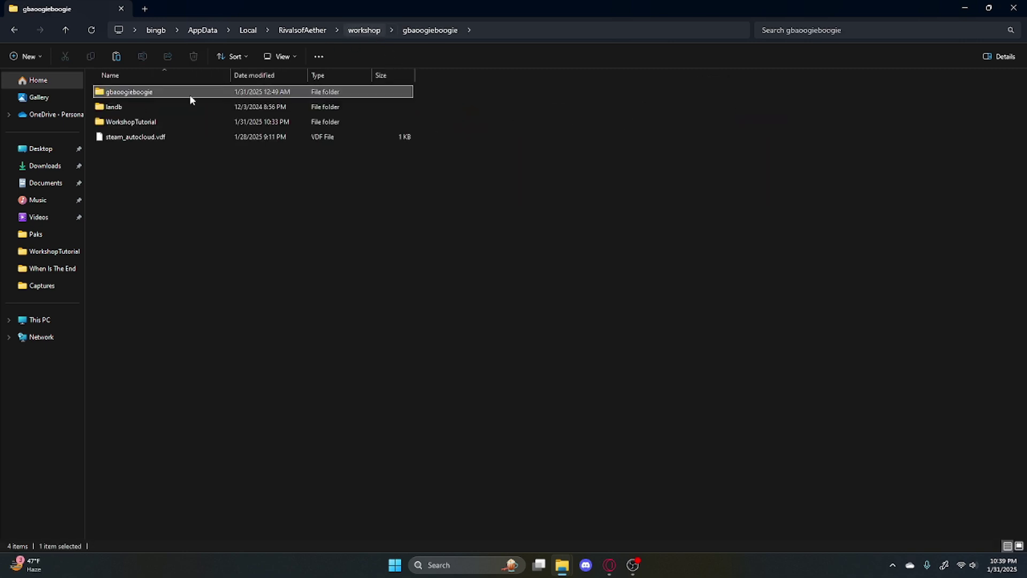
click(142, 123)
click(418, 267)
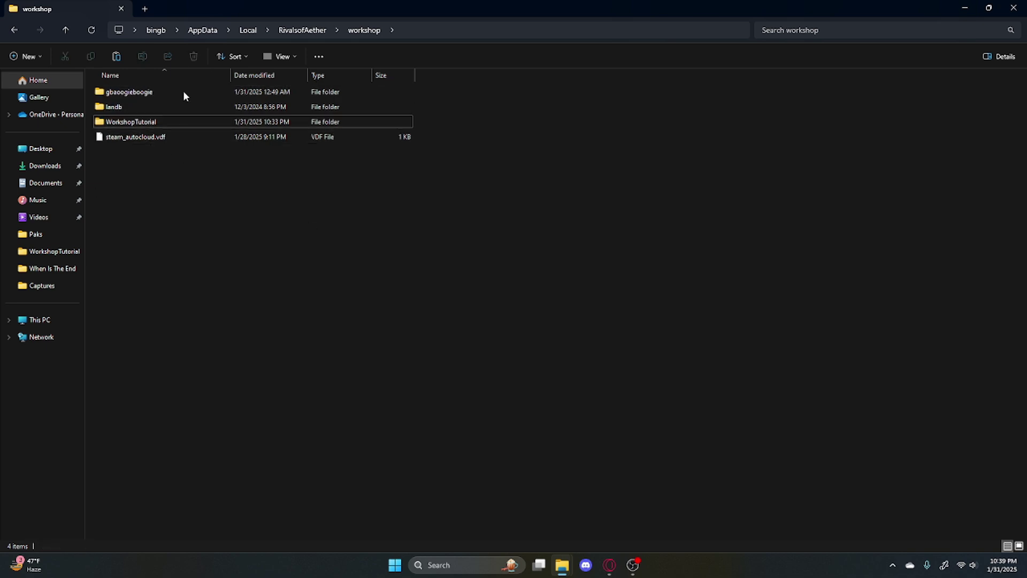
- Minimize both Explorer windows and the Google Drive browser window
click(973, 5)
click(969, 6)
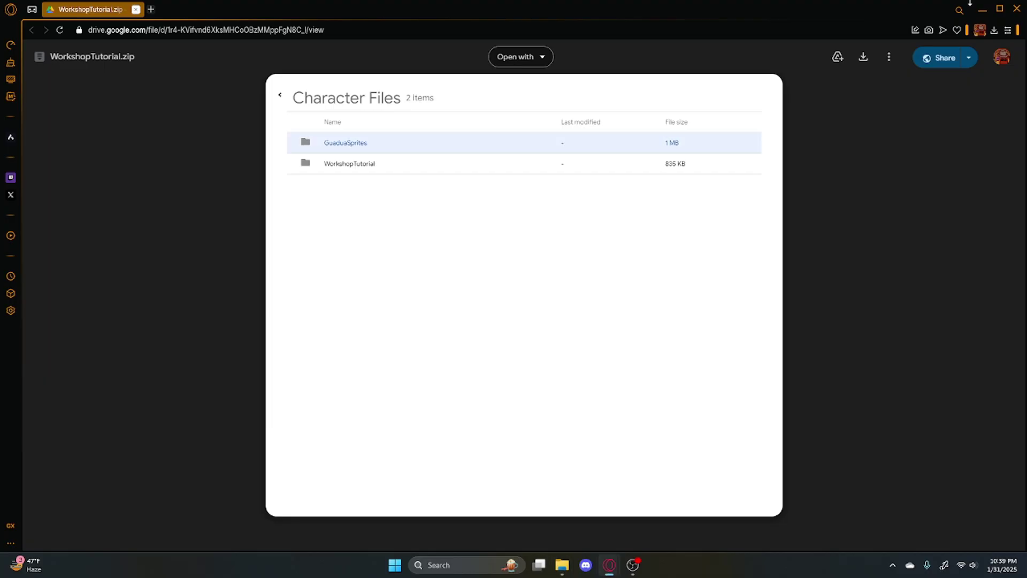
click(966, 5)
- Launch Rivals of Aether and enter Local > Practice character select
click(966, 5)
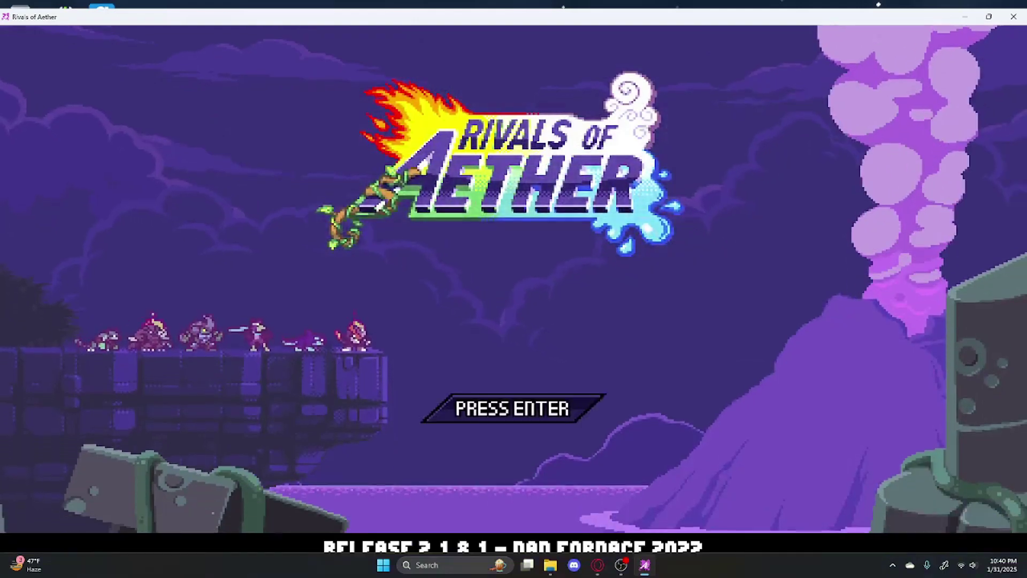
key(Return)
key(Return)
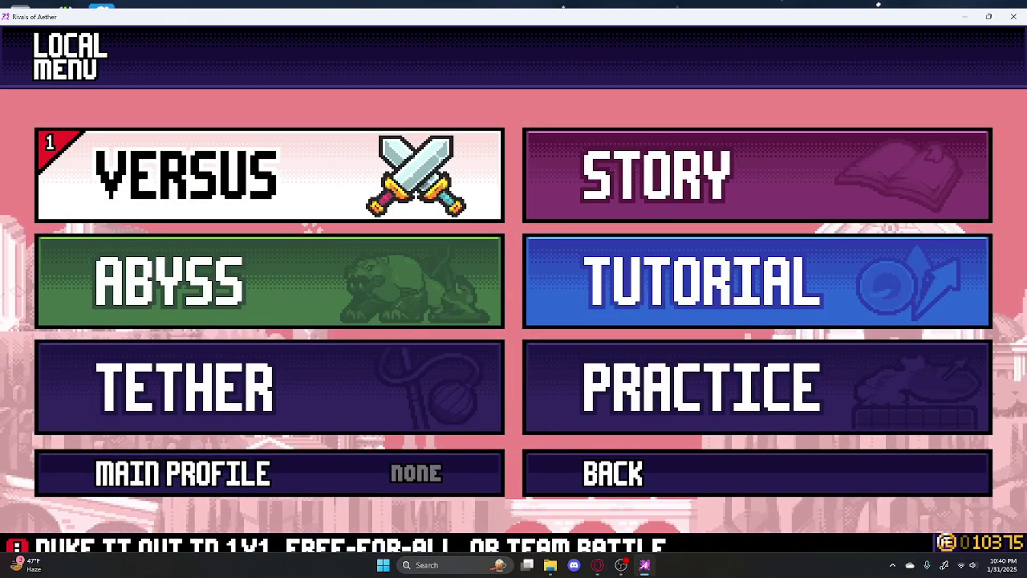
key(Down)
key(Down)
key(Right)
key(Return)
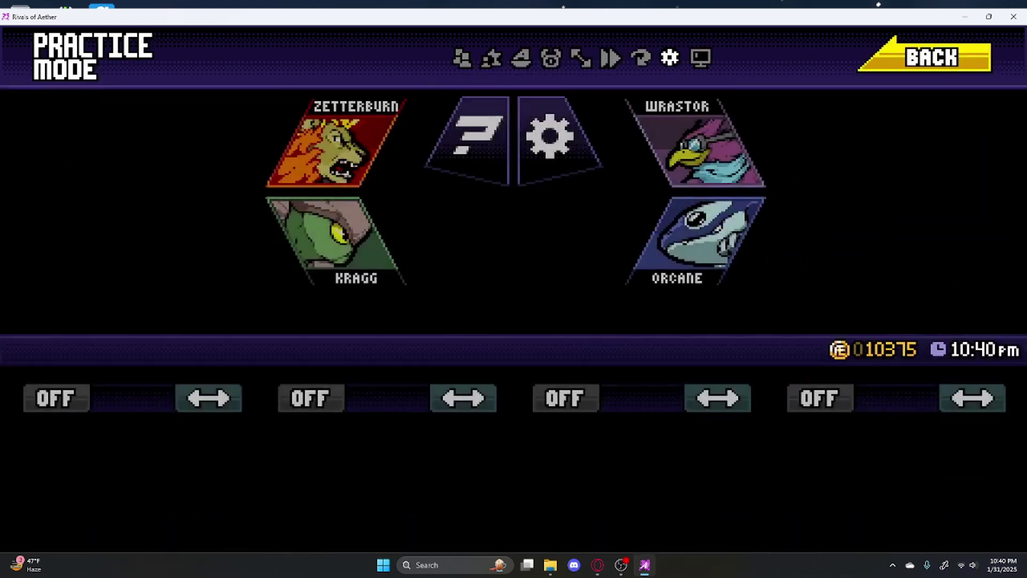
- Pick the Workshop Tutorial character from the workshop list for player 1
key(Up)
key(Right)
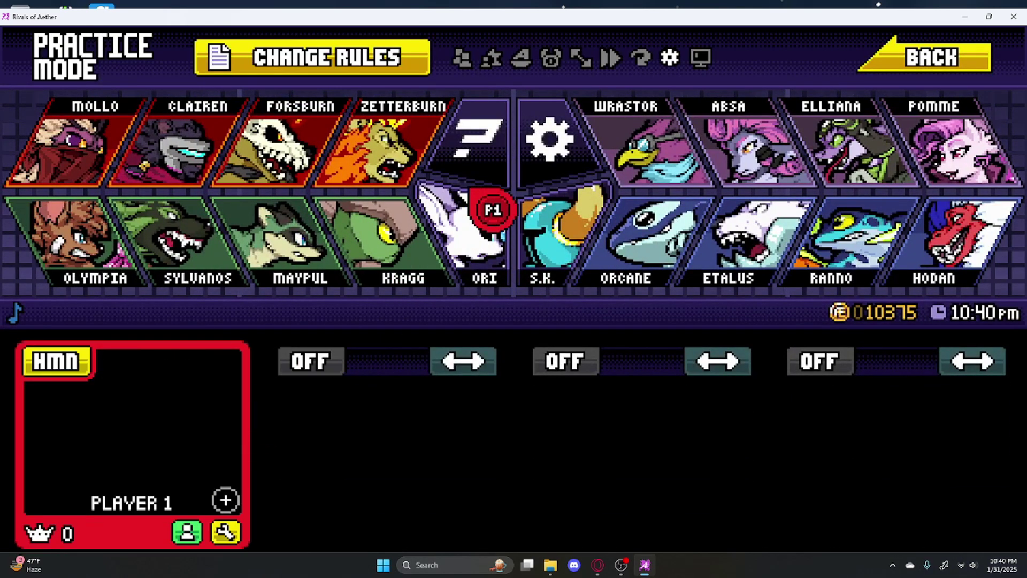
key(Return)
key(Down)
key(Left)
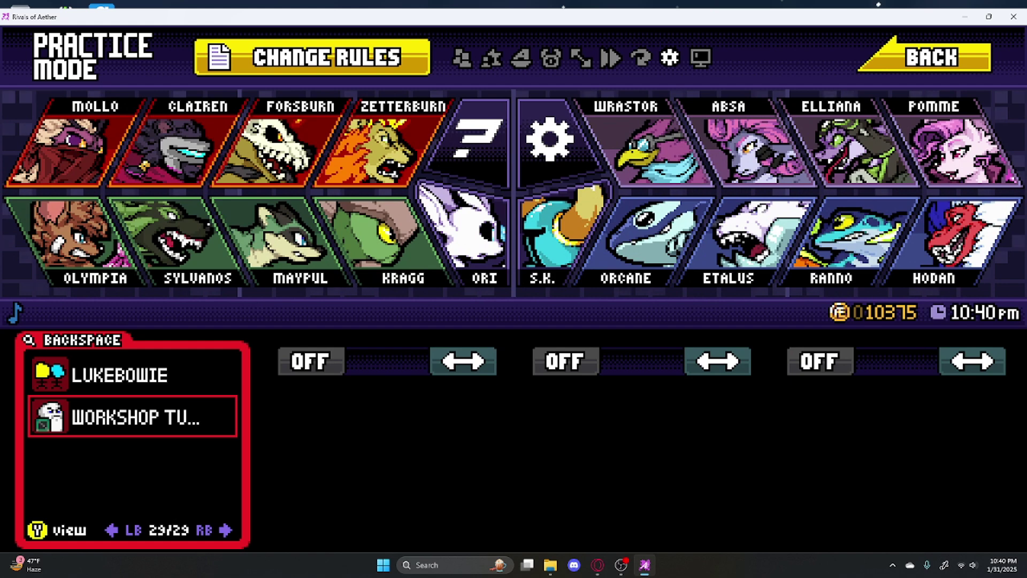
key(Return)
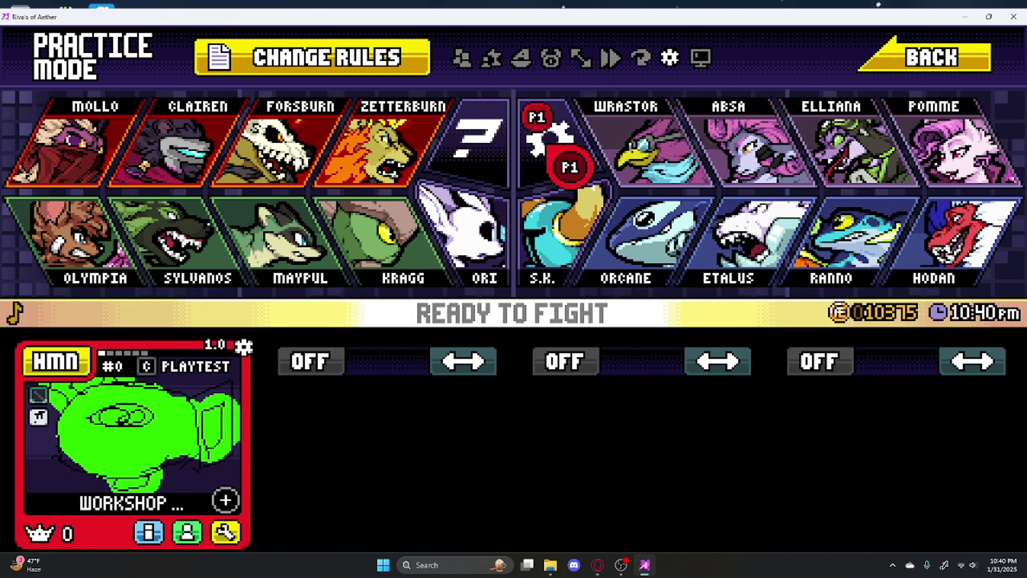
- Back out of Practice Mode to the Local Menu
key(Right)
key(Up)
key(Return)
- Open Versus mode character select from the local menu
key(Left)
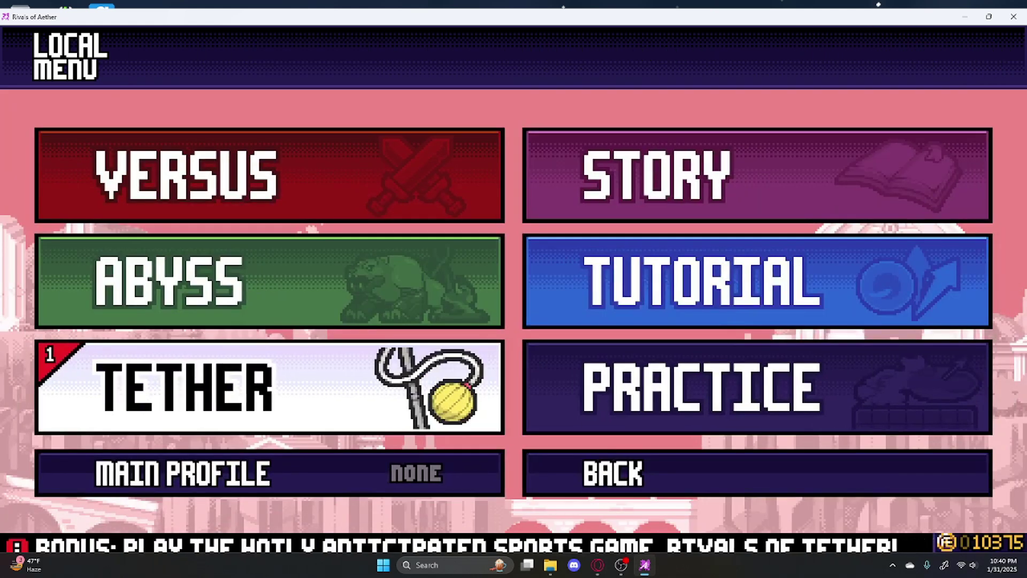
key(Up)
key(Up)
key(Return)
- Select the WorkshopTutorial character for player 1 with colour palette #0
key(Up)
key(Right)
key(Right)
key(Up)
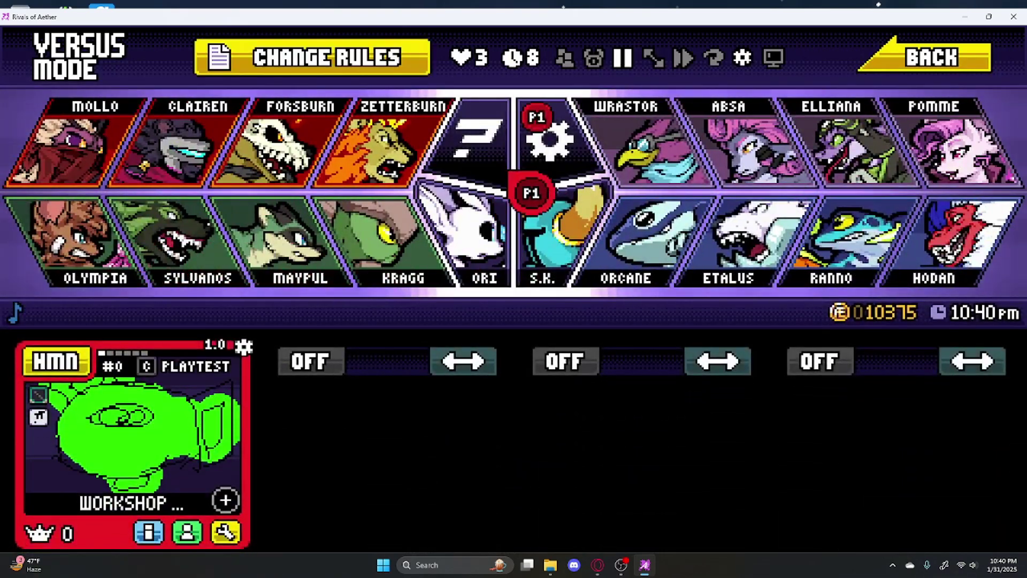
key(Down)
key(Left)
key(Down)
key(Left)
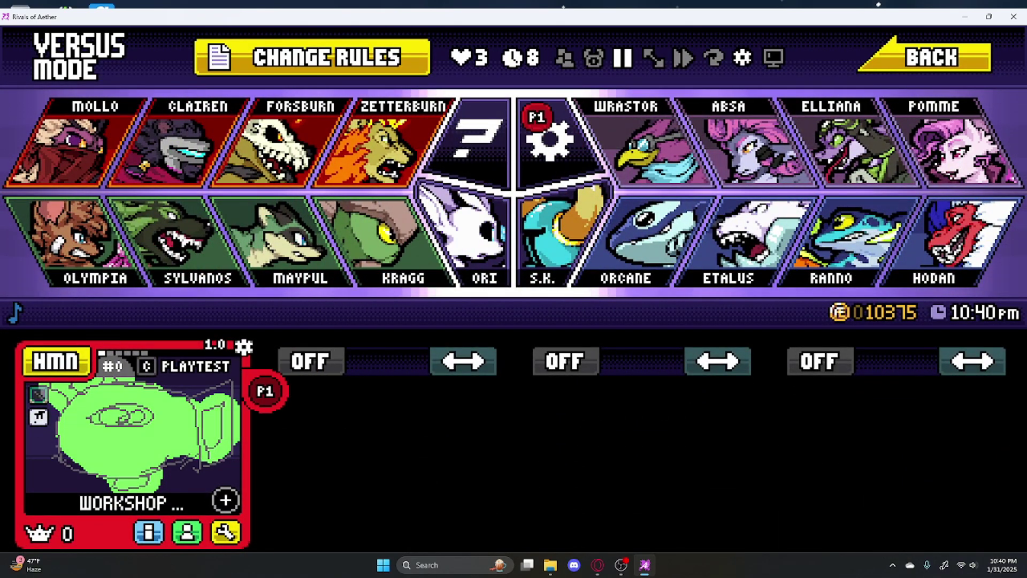
key(Right)
key(Up)
key(x)
key(x)
key(x)
key(x)
key(x)
key(x)
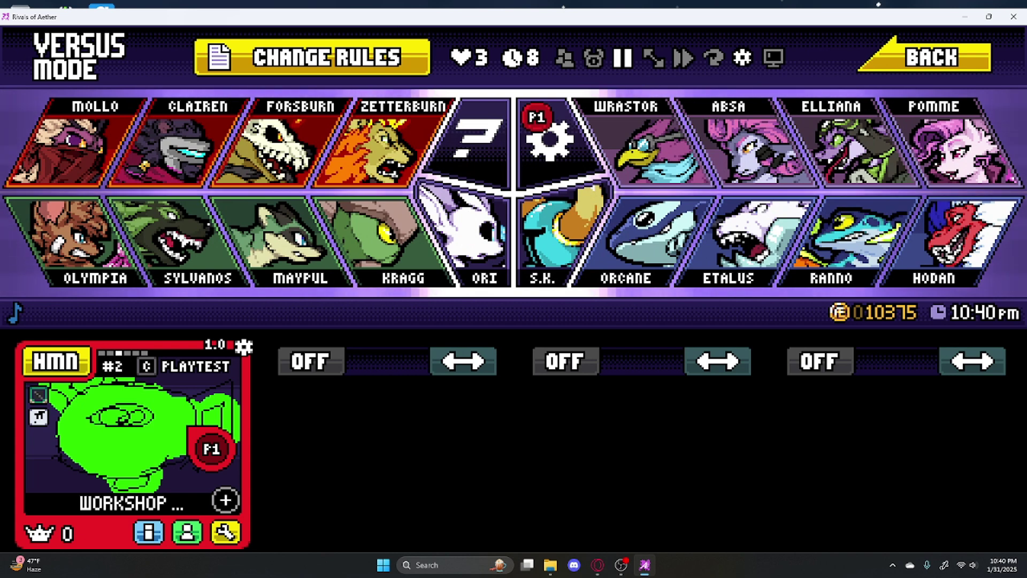
key(Right)
- Give the player 2 CPU the Oogie Boogie workshop character
key(Right)
- Turn player 2's empty slot into a CPU opponent
key(Up)
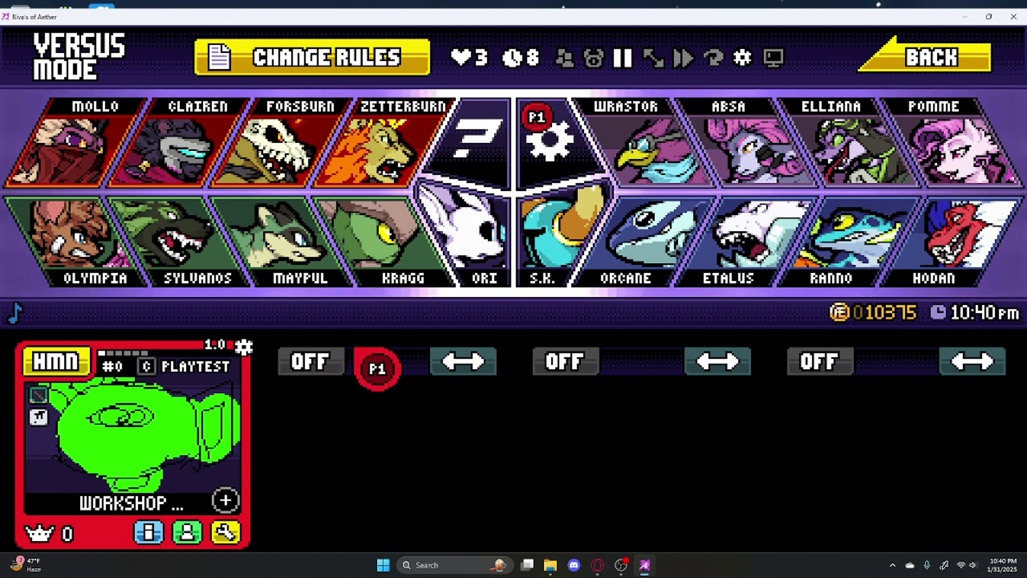
key(Down)
key(Left)
key(Up)
key(z)
key(Right)
key(Up)
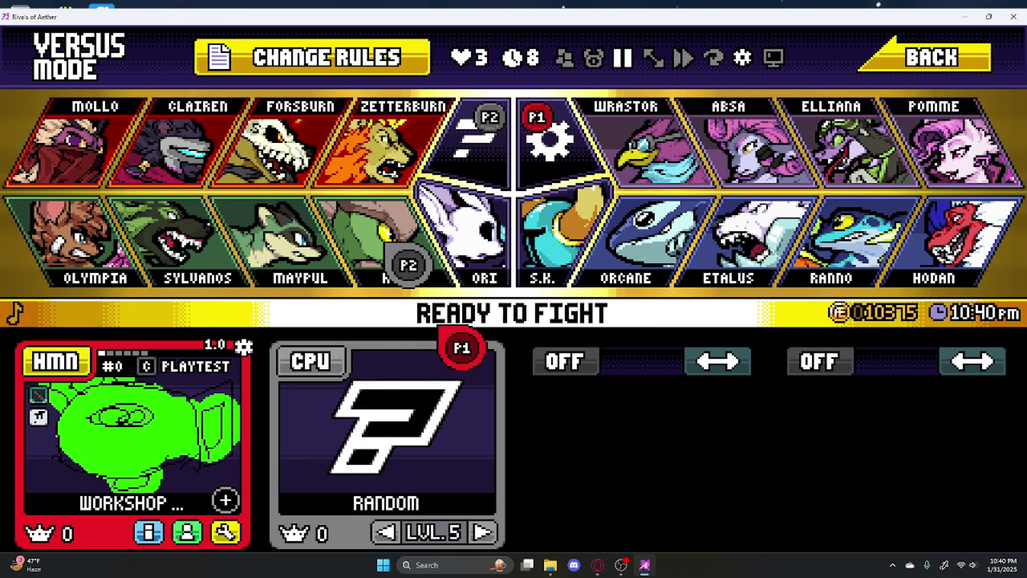
key(Left)
key(Right)
key(z)
key(Right)
key(z)
key(Left)
key(Left)
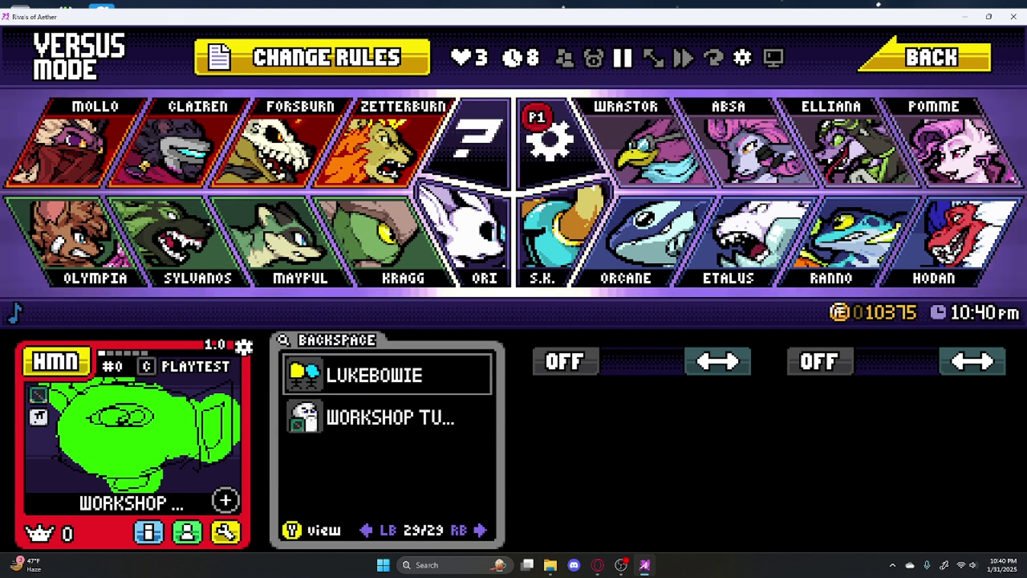
key(Down)
key(Down)
key(Down)
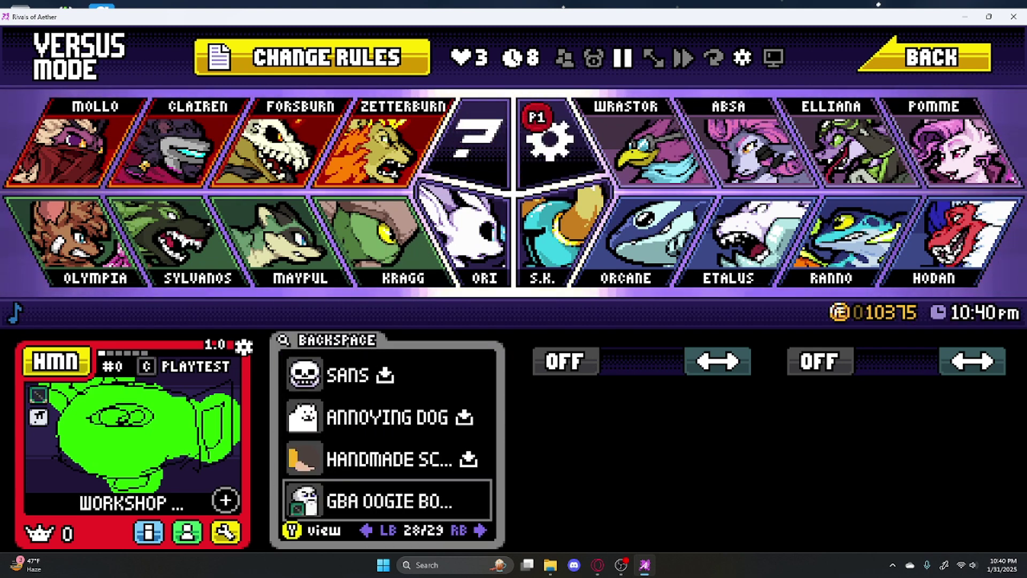
key(Return)
- Add a third CPU opponent in player 3's slot
key(Down)
key(Right)
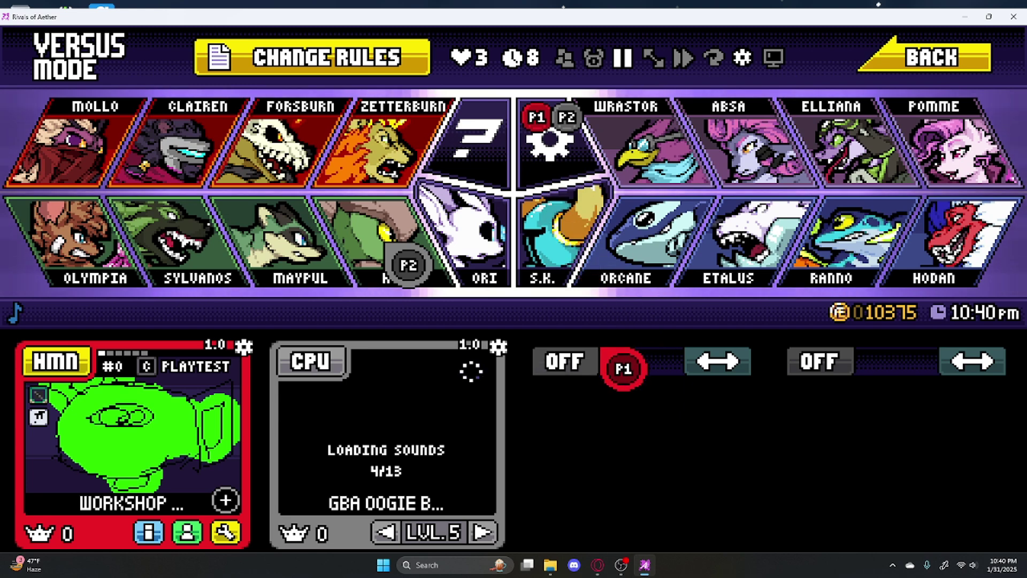
key(Left)
key(z)
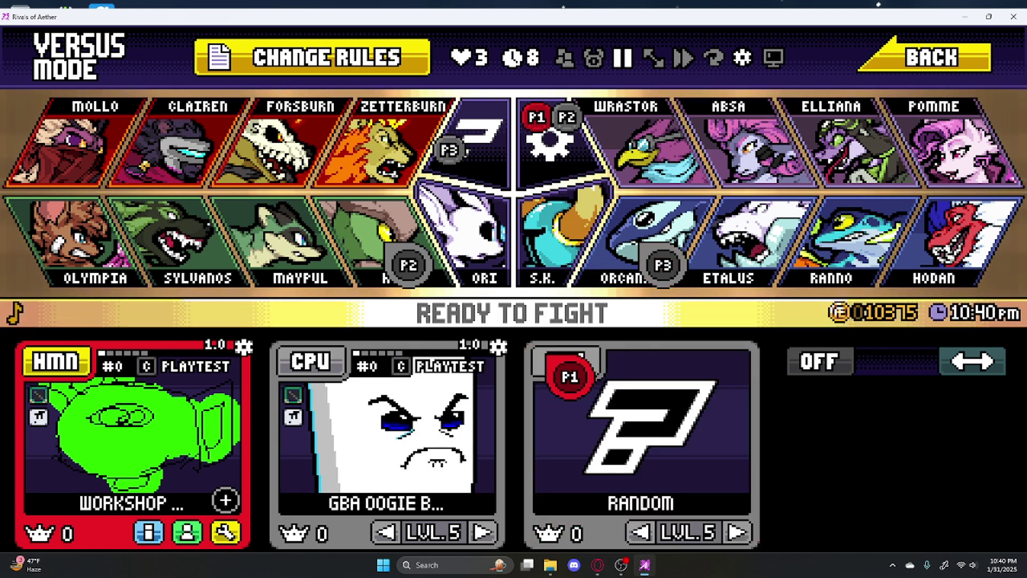
- Choose Jack Skellington from the workshop list for the player 3 CPU
key(Up)
key(Left)
key(Down)
key(Up)
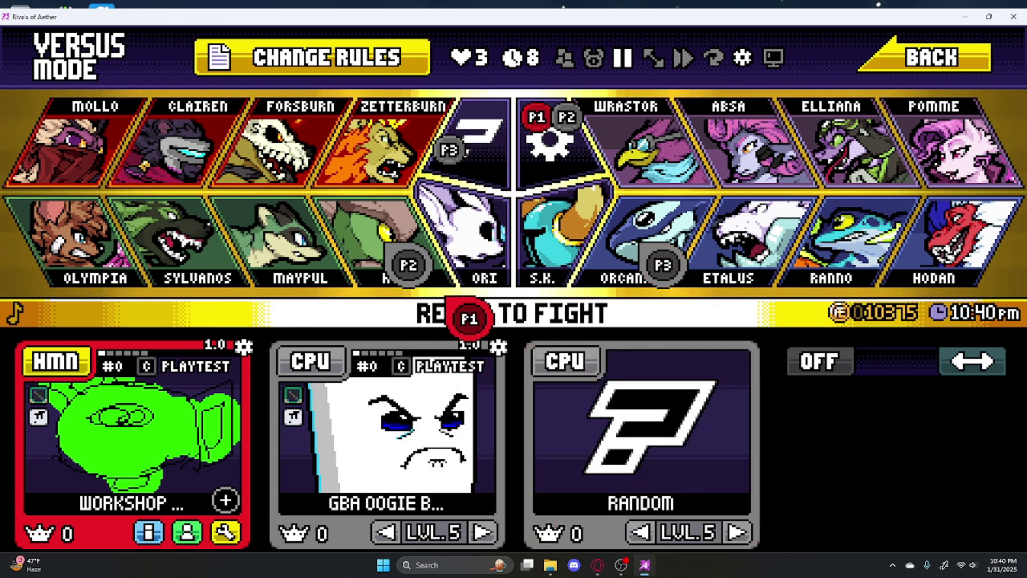
key(Return)
key(Right)
key(Return)
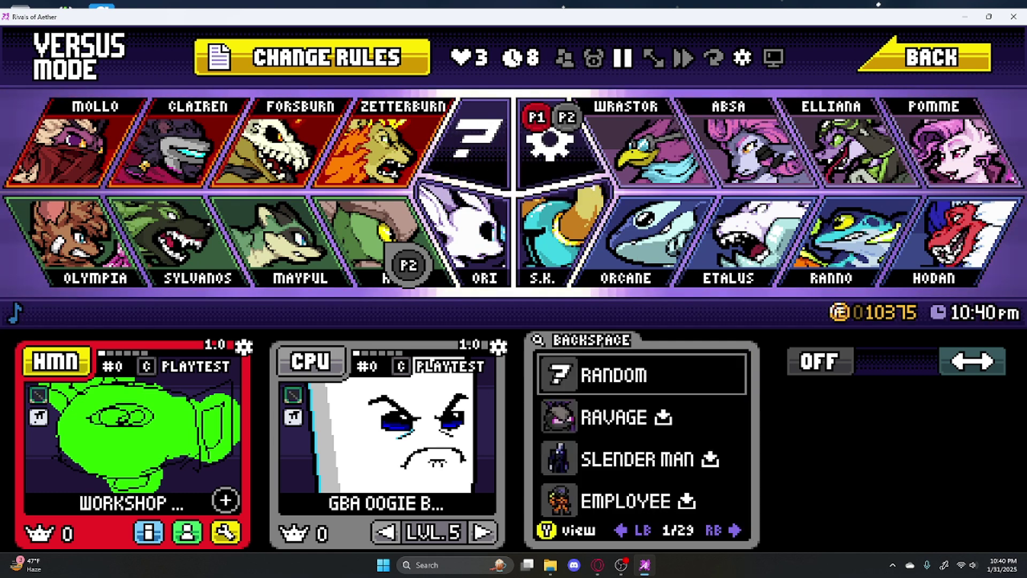
key(Left)
key(Right)
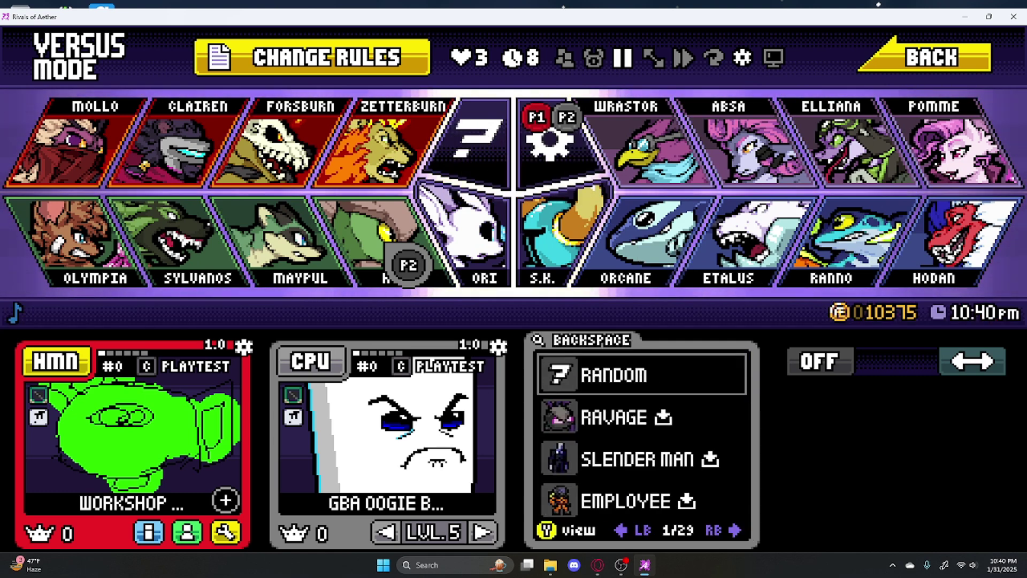
key(Up)
key(Up)
key(Left)
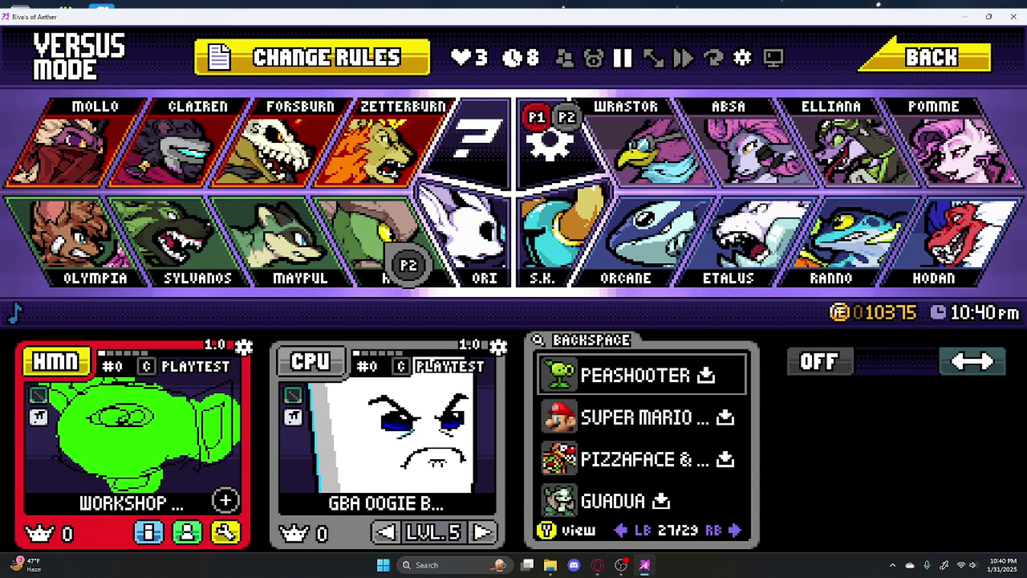
key(Left)
key(Return)
- Raise the player 3 CPU's level to 9
key(Down)
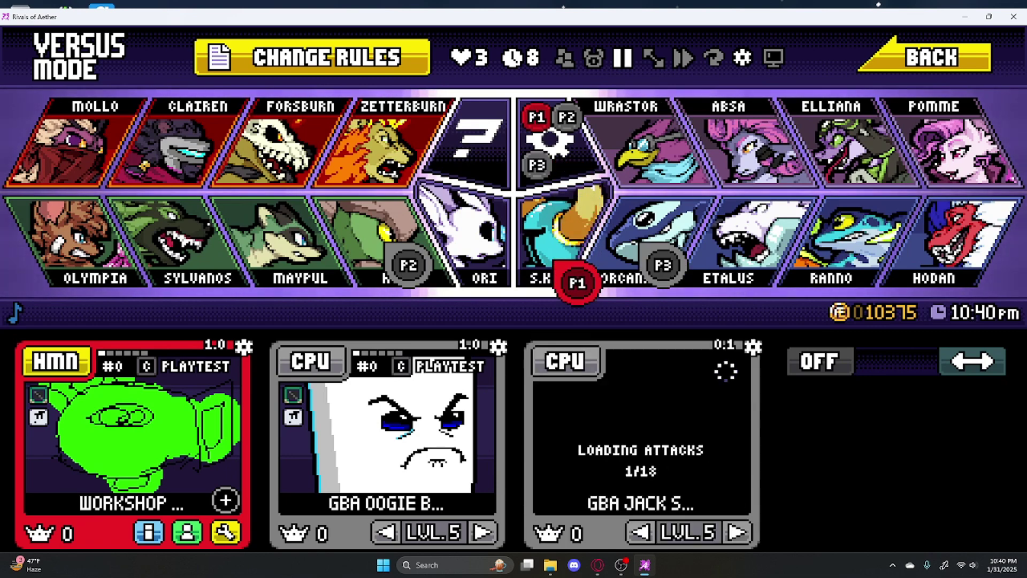
key(Right)
key(Up)
key(Return)
key(Return)
key(Return)
key(Return)
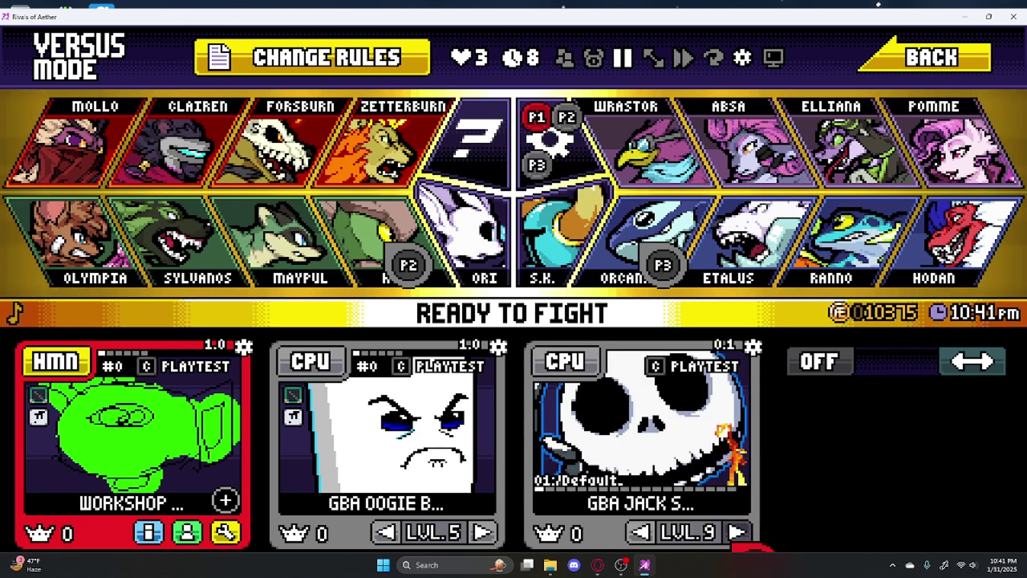
key(Up)
key(Left)
key(Right)
key(Up)
key(Left)
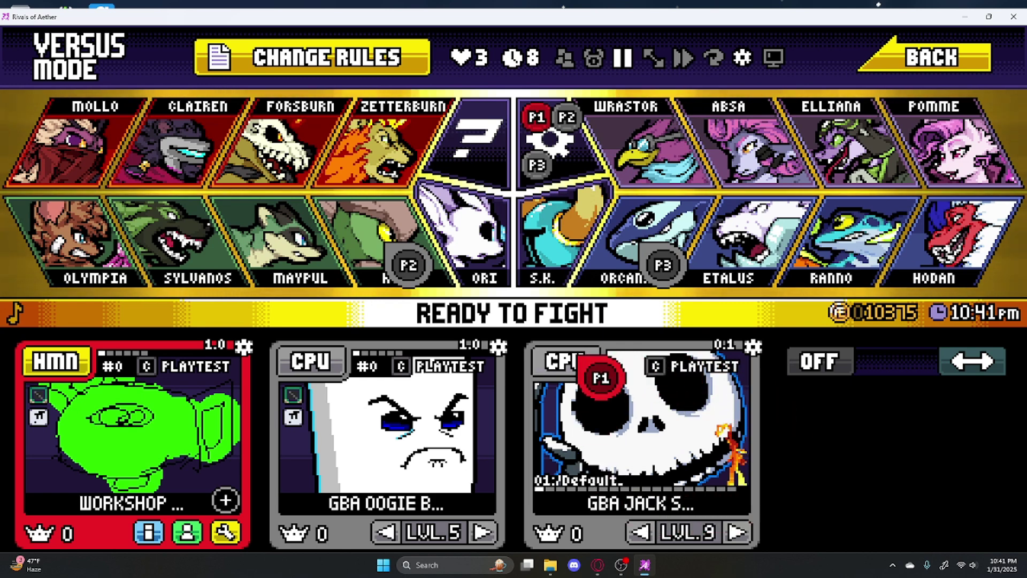
key(Down)
key(Right)
key(Up)
key(Left)
key(Down)
- Start the versus match and attack an opponent with the workshop character
key(Left)
key(Up)
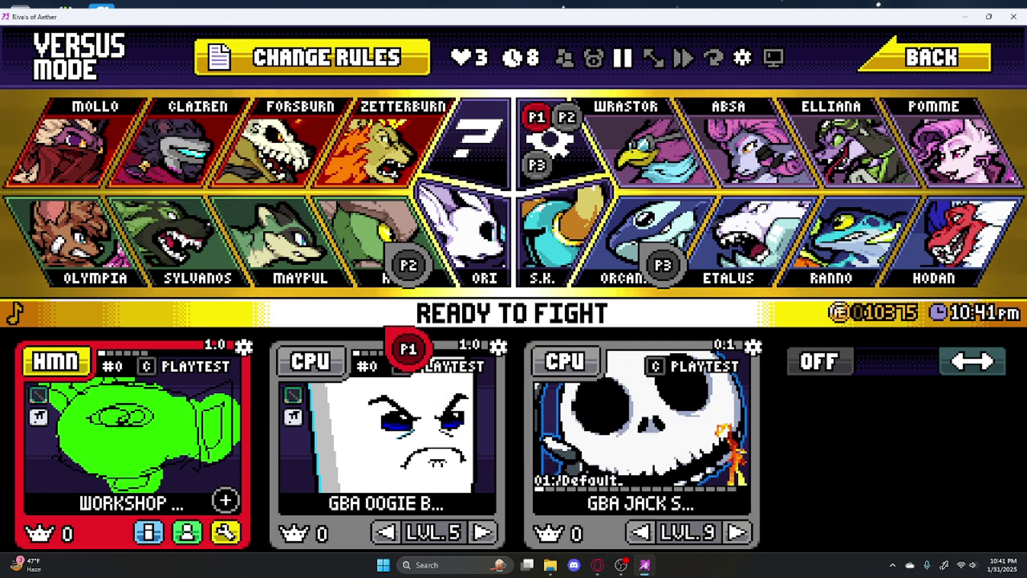
key(Right)
key(Down)
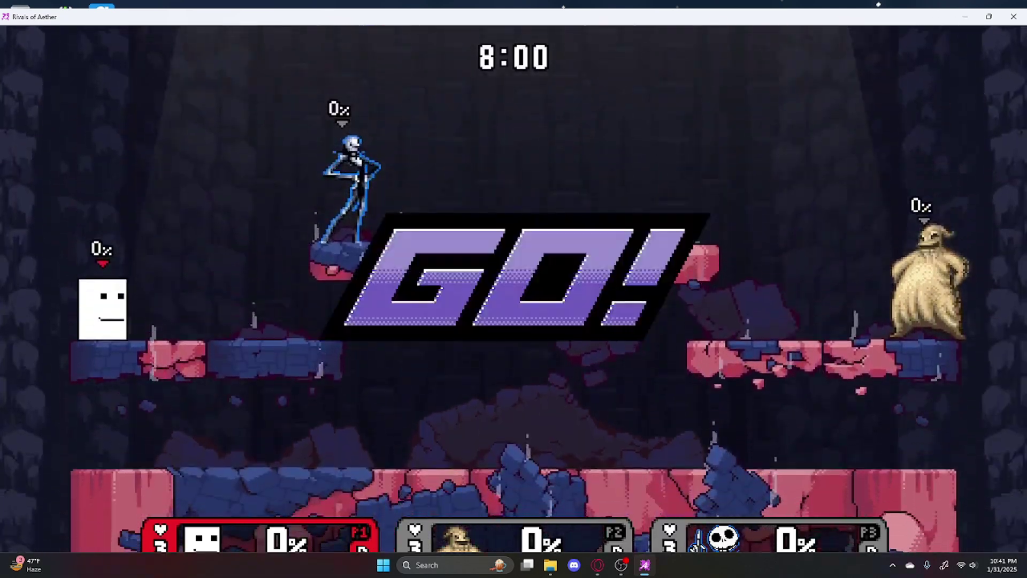
key(Right)
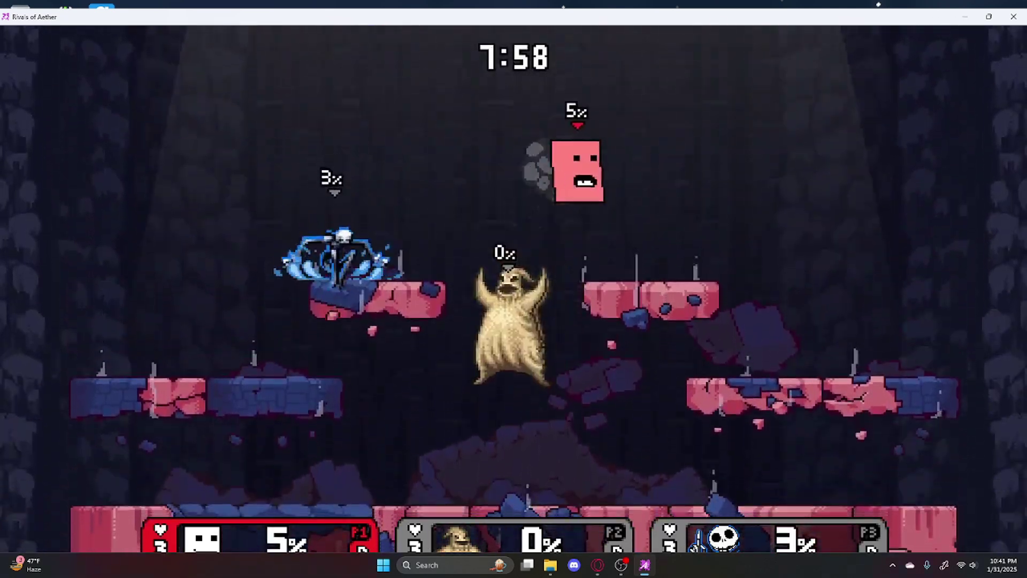